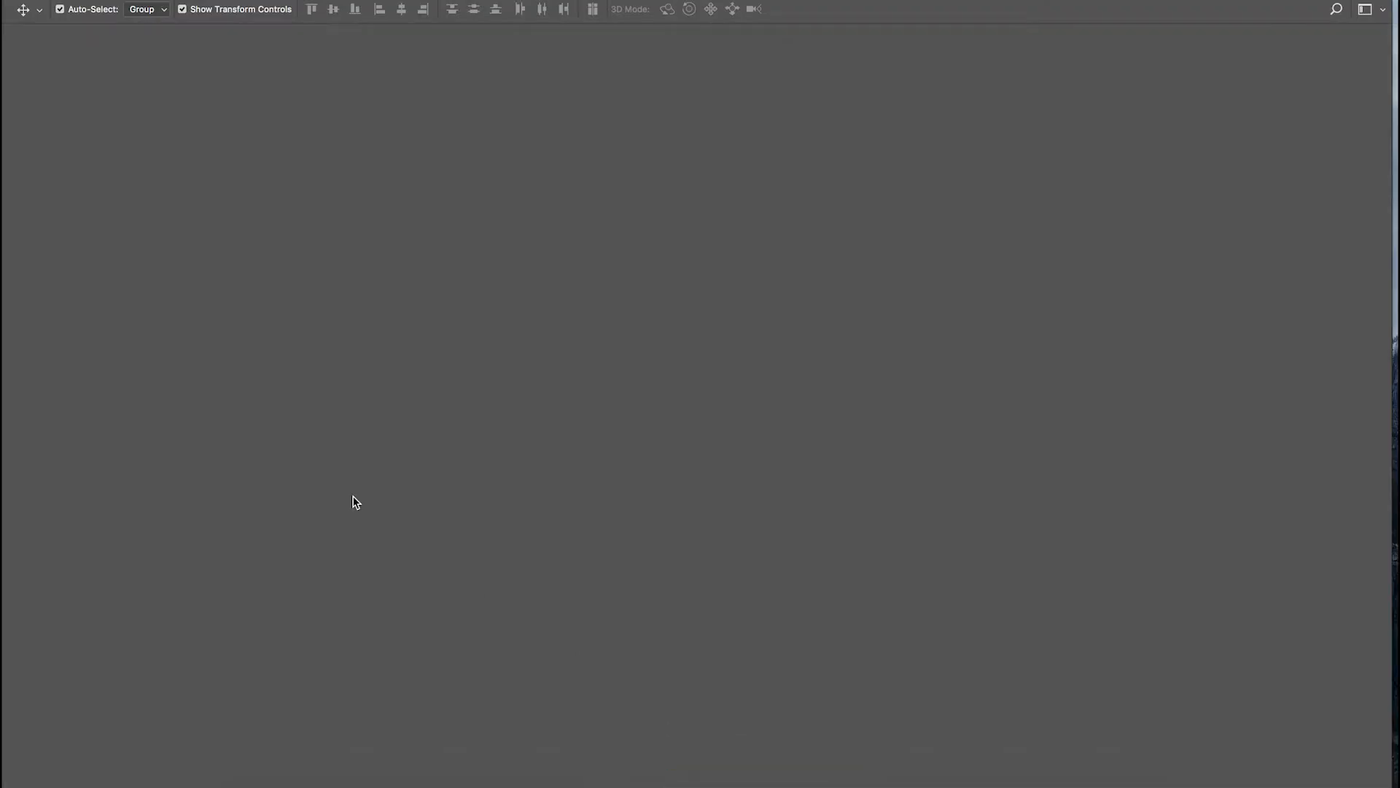
Step: Open the images Birds-PNG-Image.png, Buggy and polaroid.png together from the Tutorial 1 folder
click(73, 295)
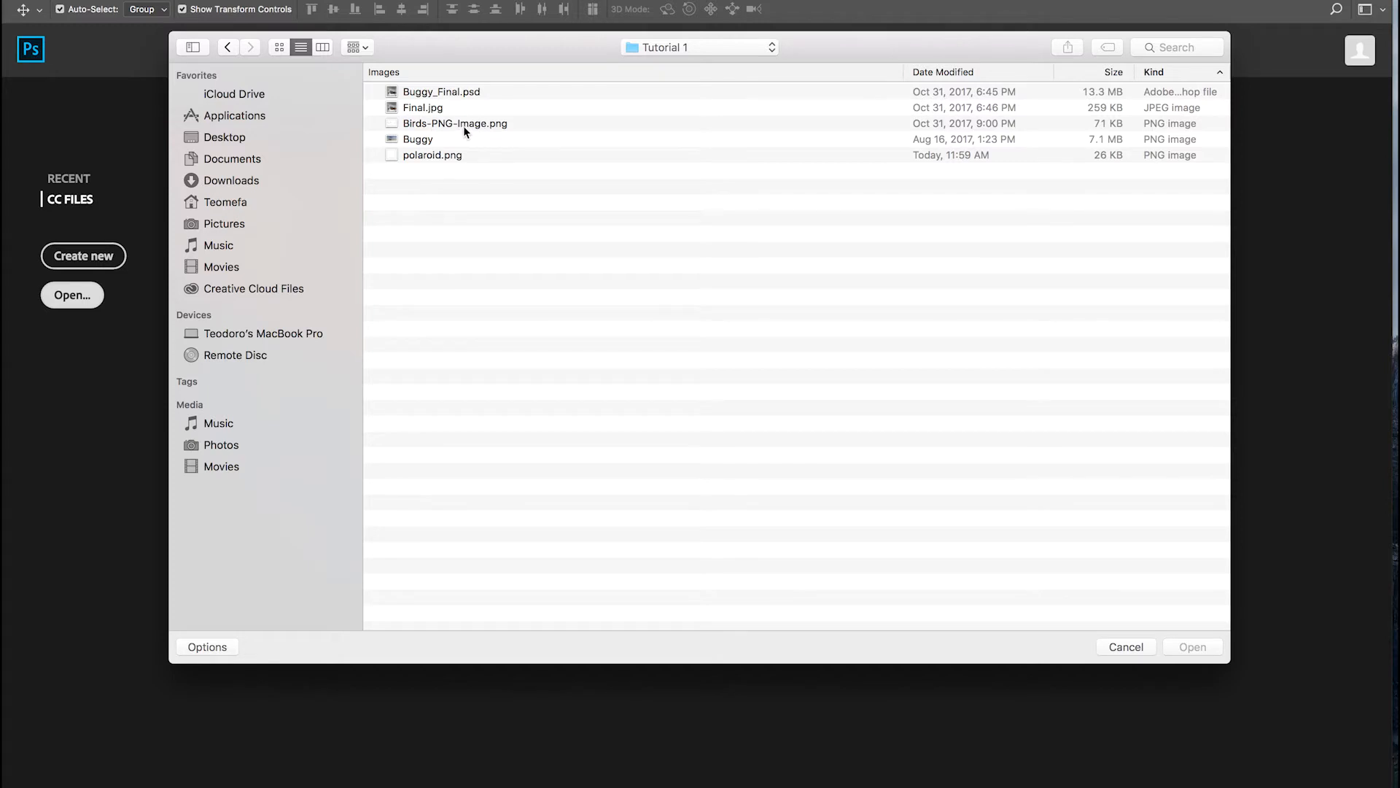
click(451, 122)
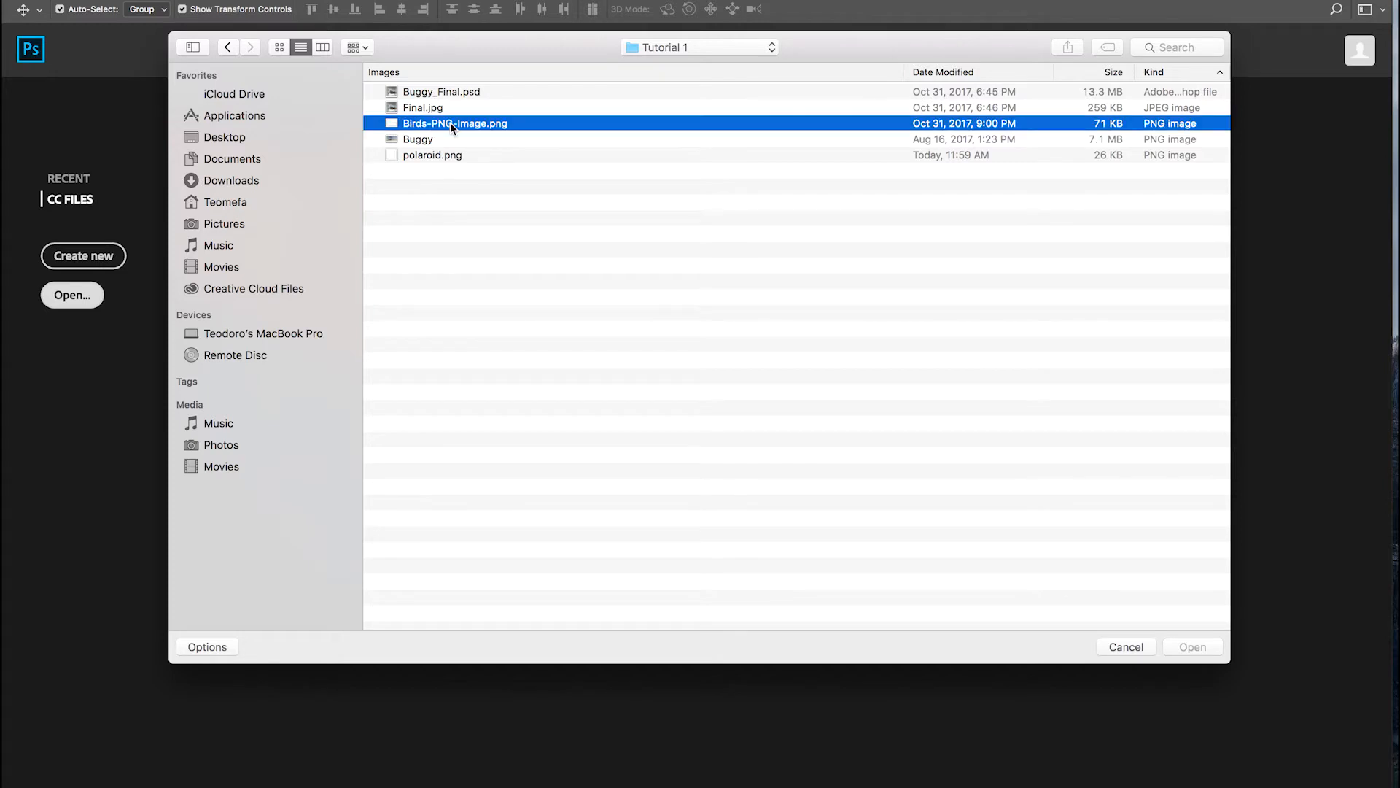
shift+click(440, 139)
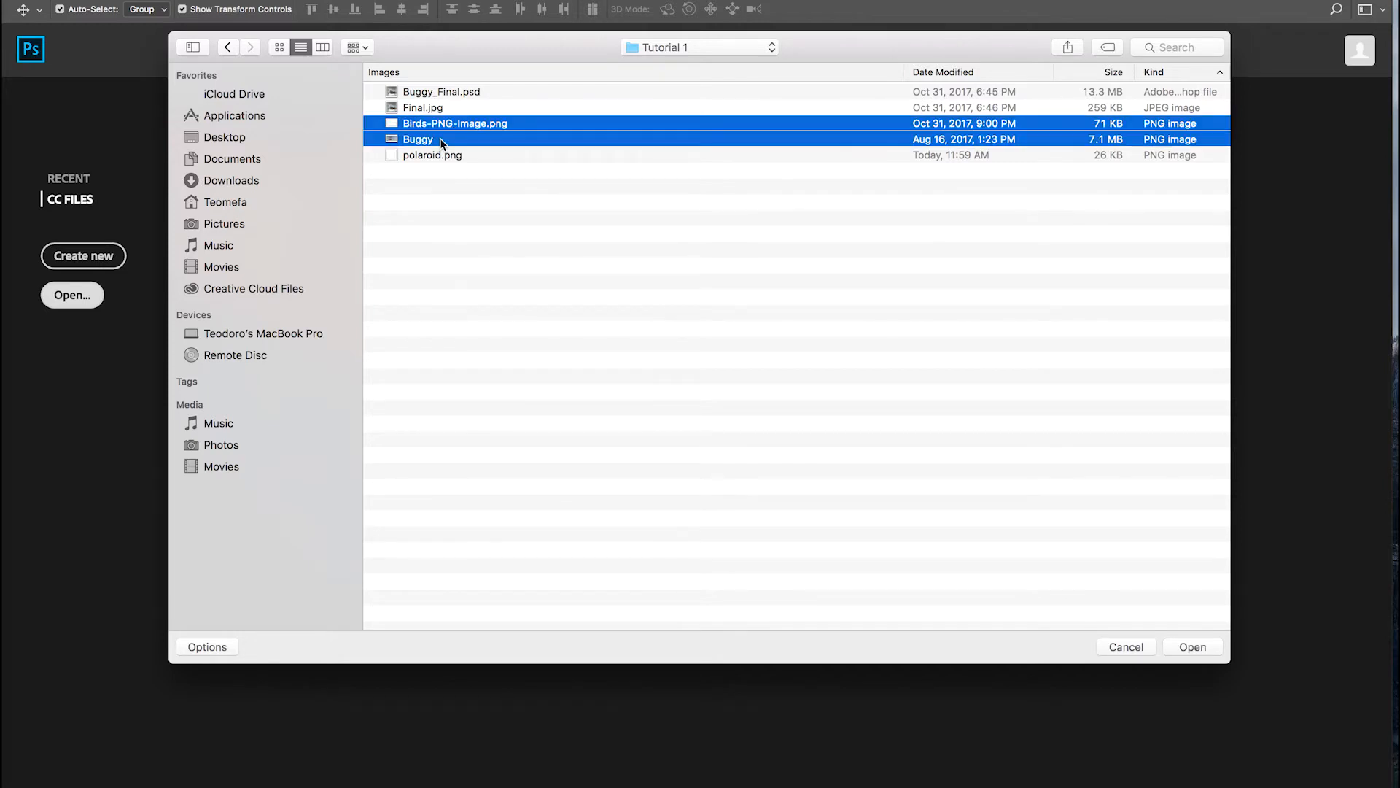
shift+click(439, 155)
click(1194, 647)
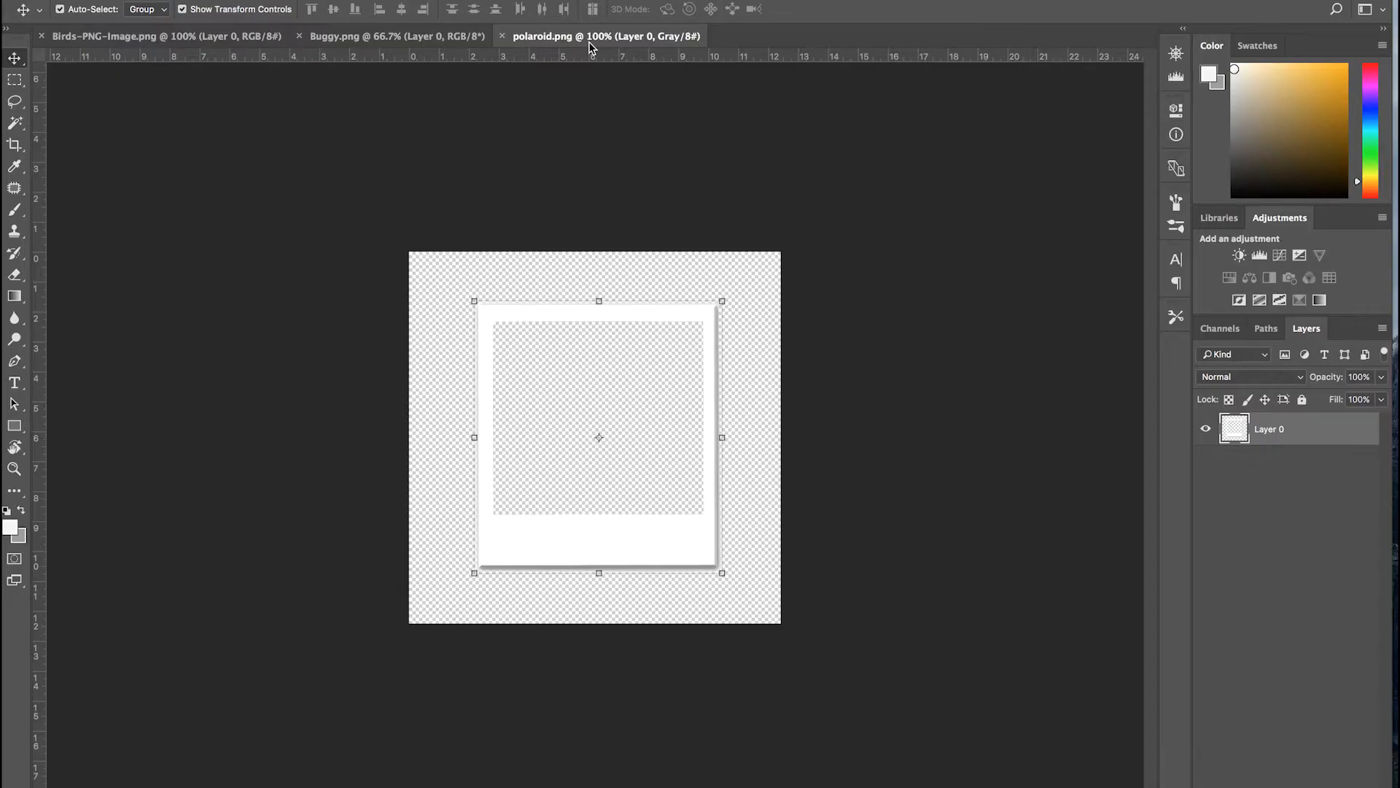
Step: Copy the polaroid frame into the Buggy.png document and enlarge it to about 130% over the front half of the buggy
drag(668, 545, 668, 546)
drag(617, 453, 422, 38)
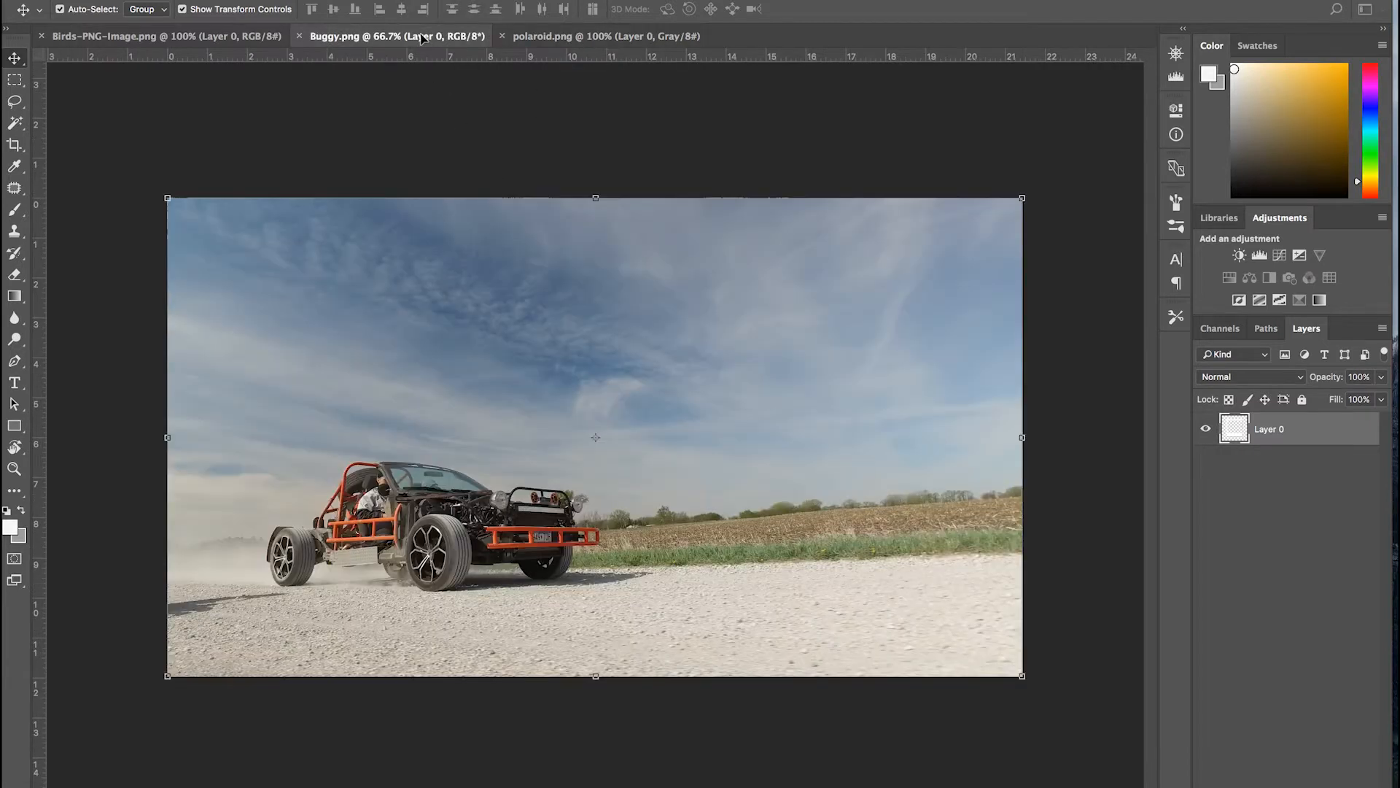
drag(461, 410, 443, 575)
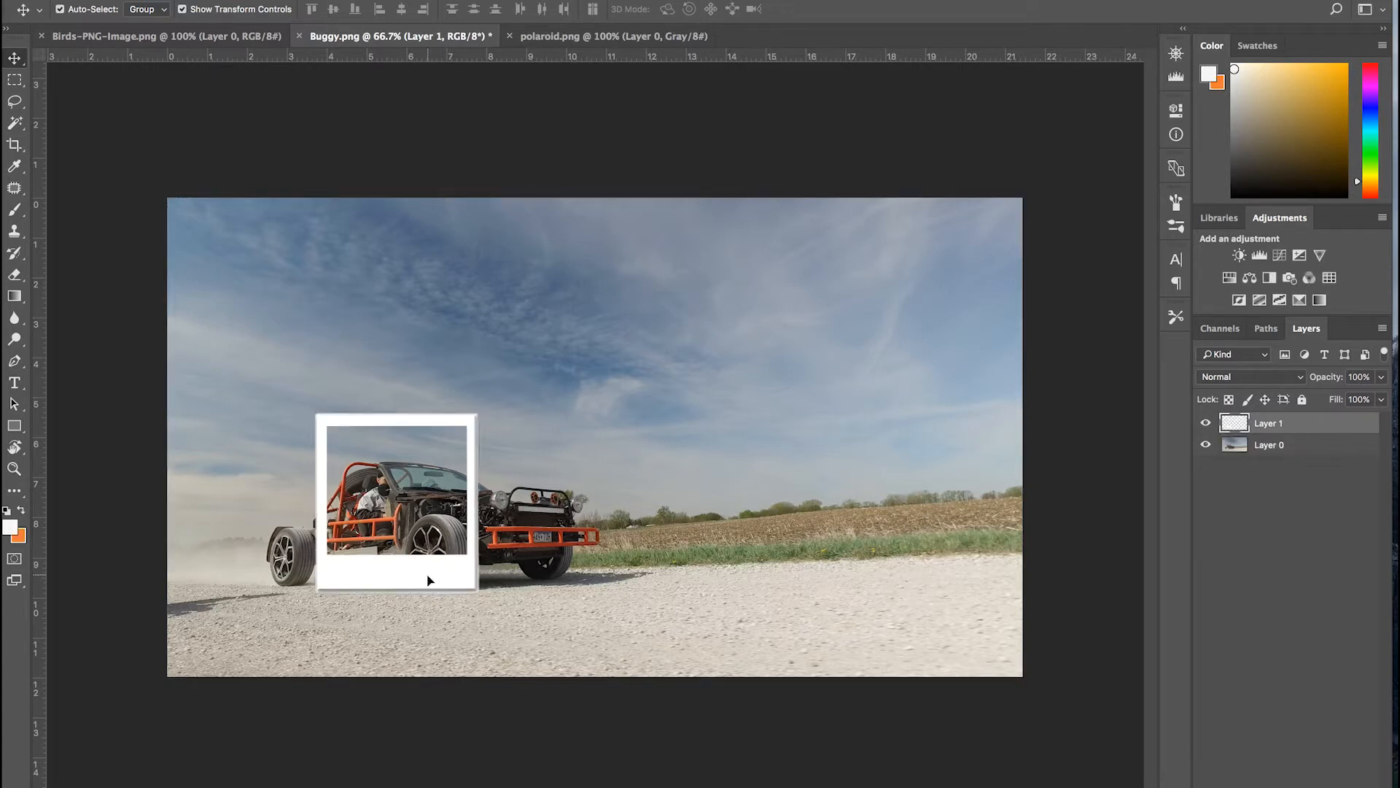
drag(431, 580, 566, 642)
click(510, 594)
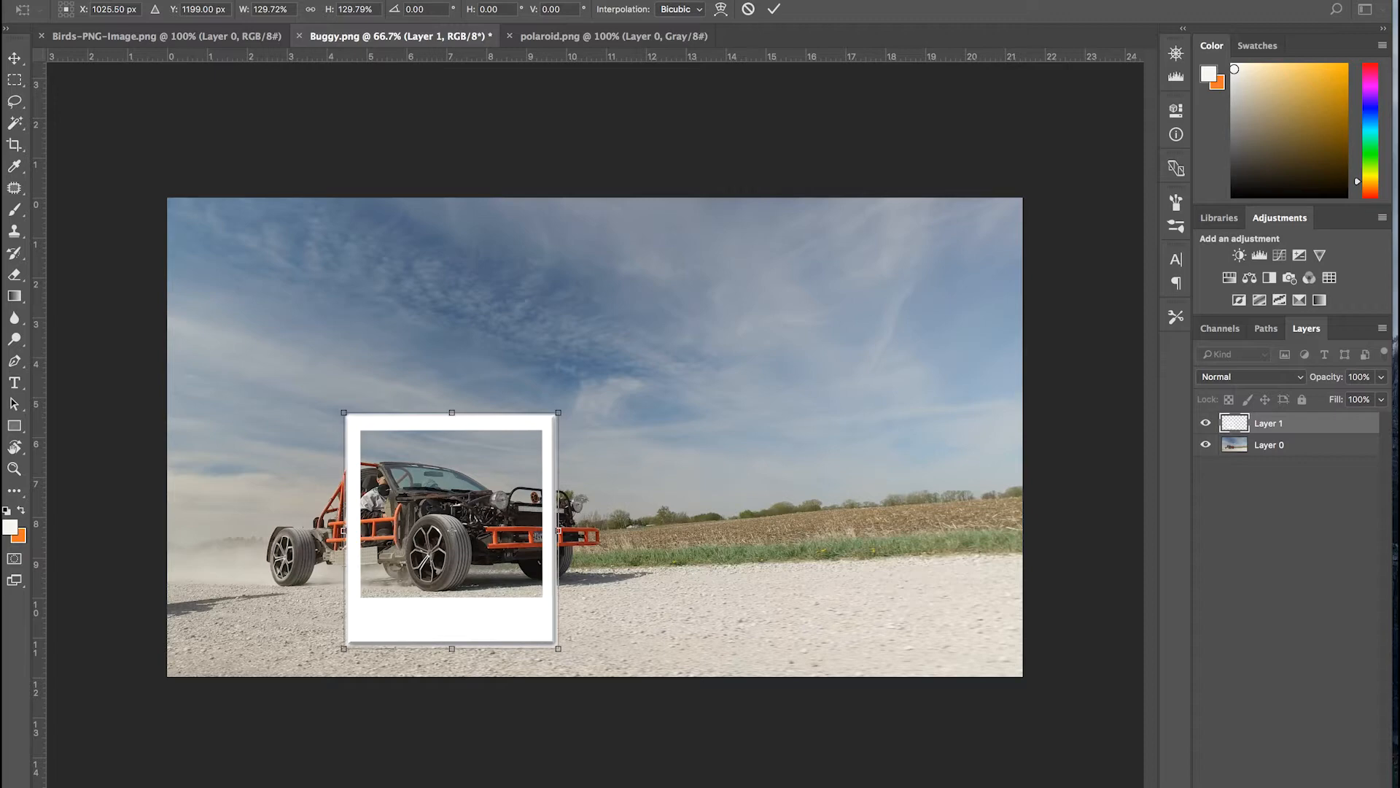
Step: Distort the polaroid frame by its corners so its left side is taller than its right, and apply the transformation
click(185, 1)
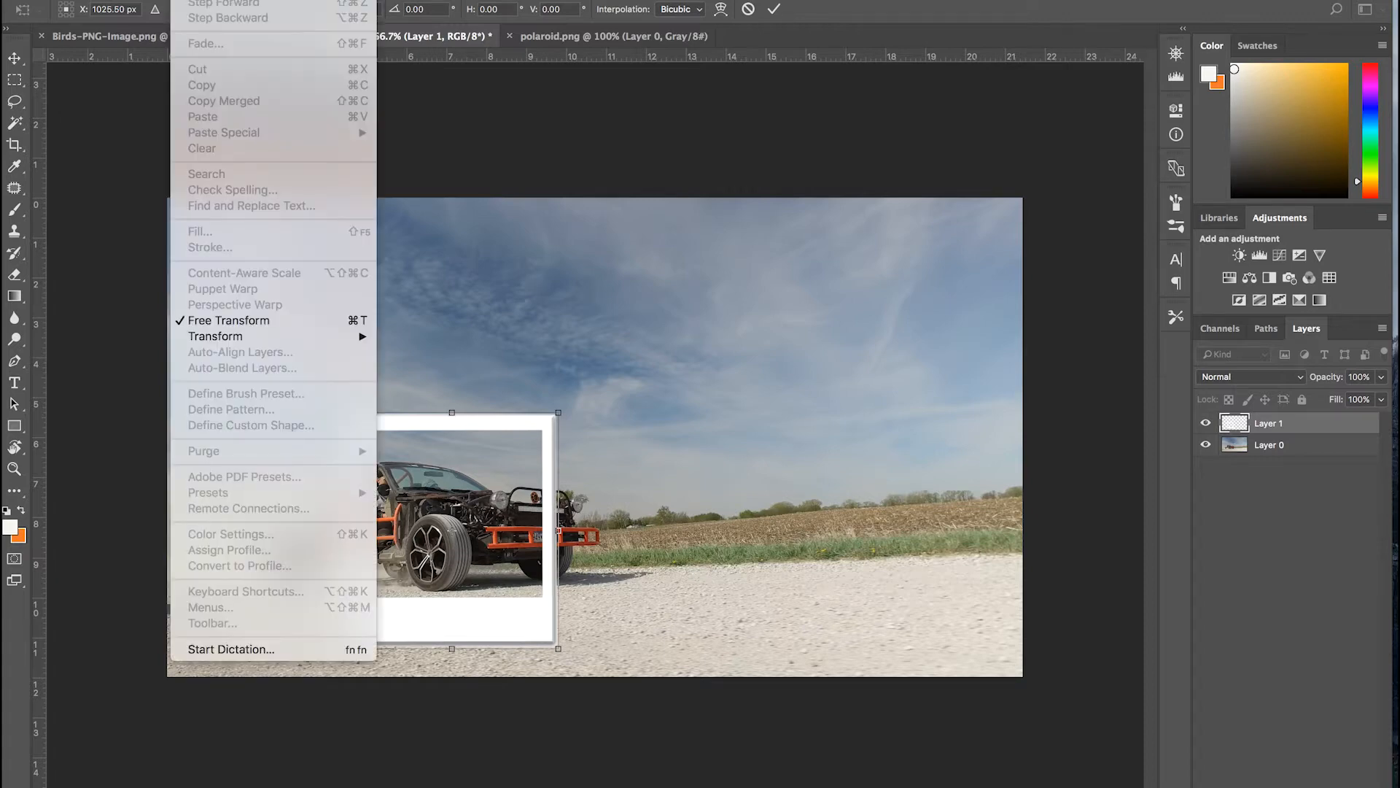
mouse_move(251, 335)
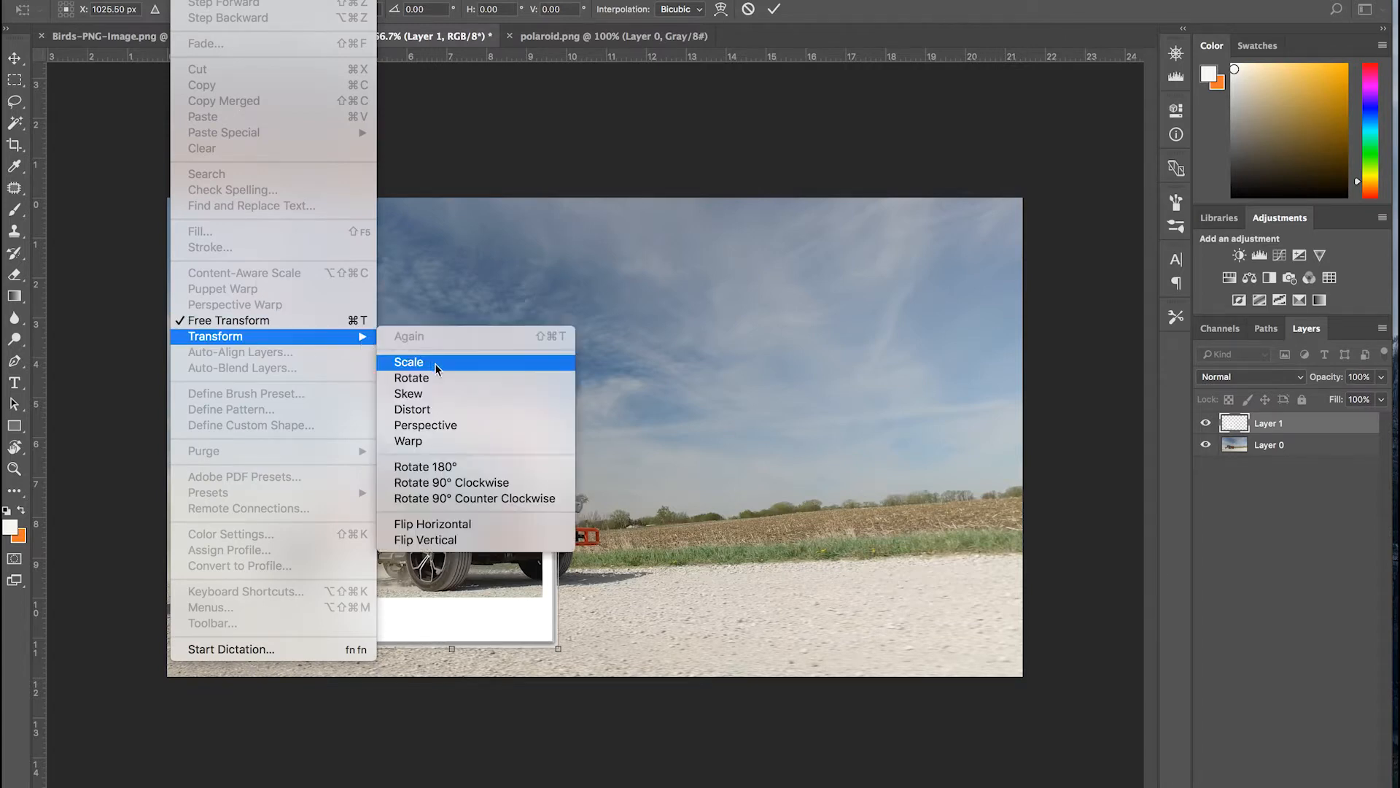
click(441, 410)
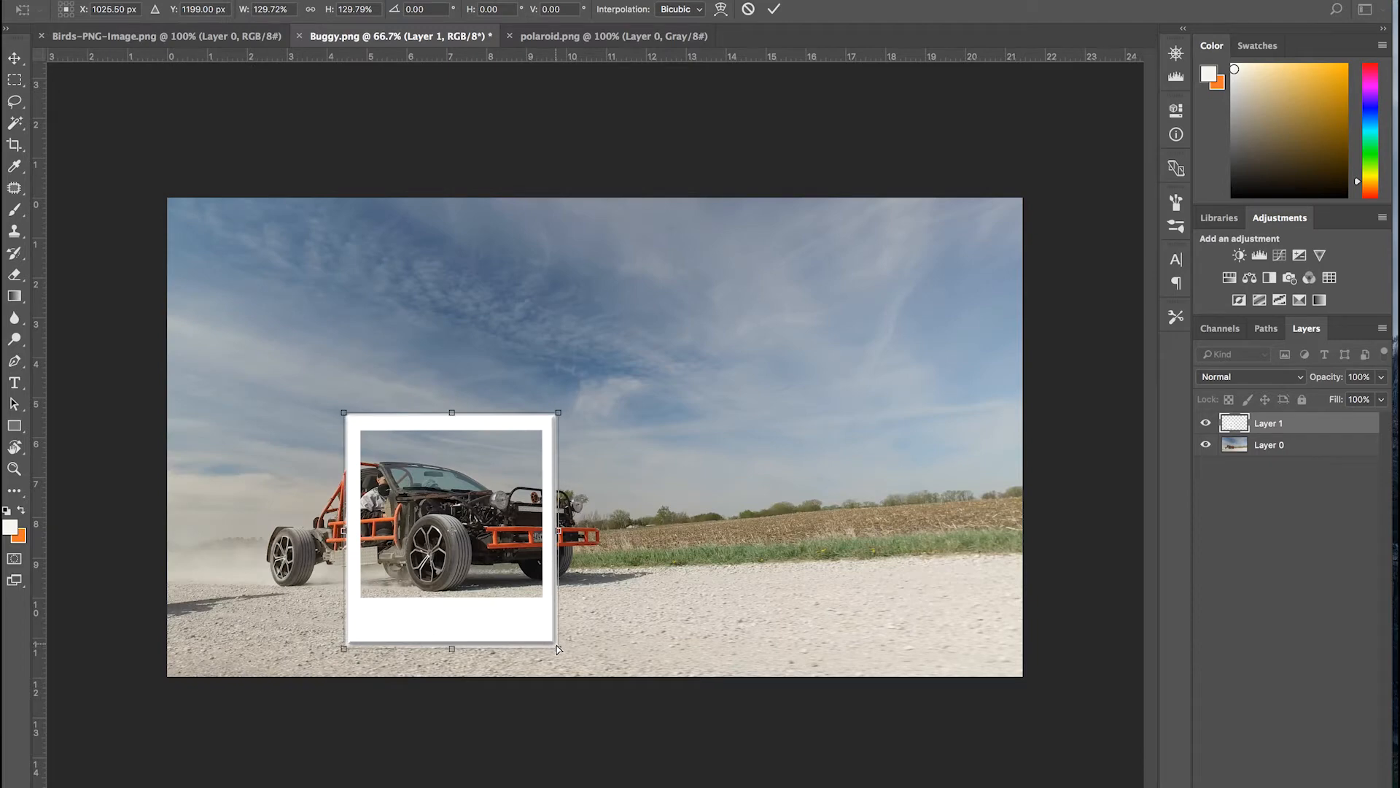
drag(559, 642, 575, 624)
drag(557, 422, 551, 437)
drag(348, 410, 364, 398)
drag(348, 642, 348, 640)
key(Return)
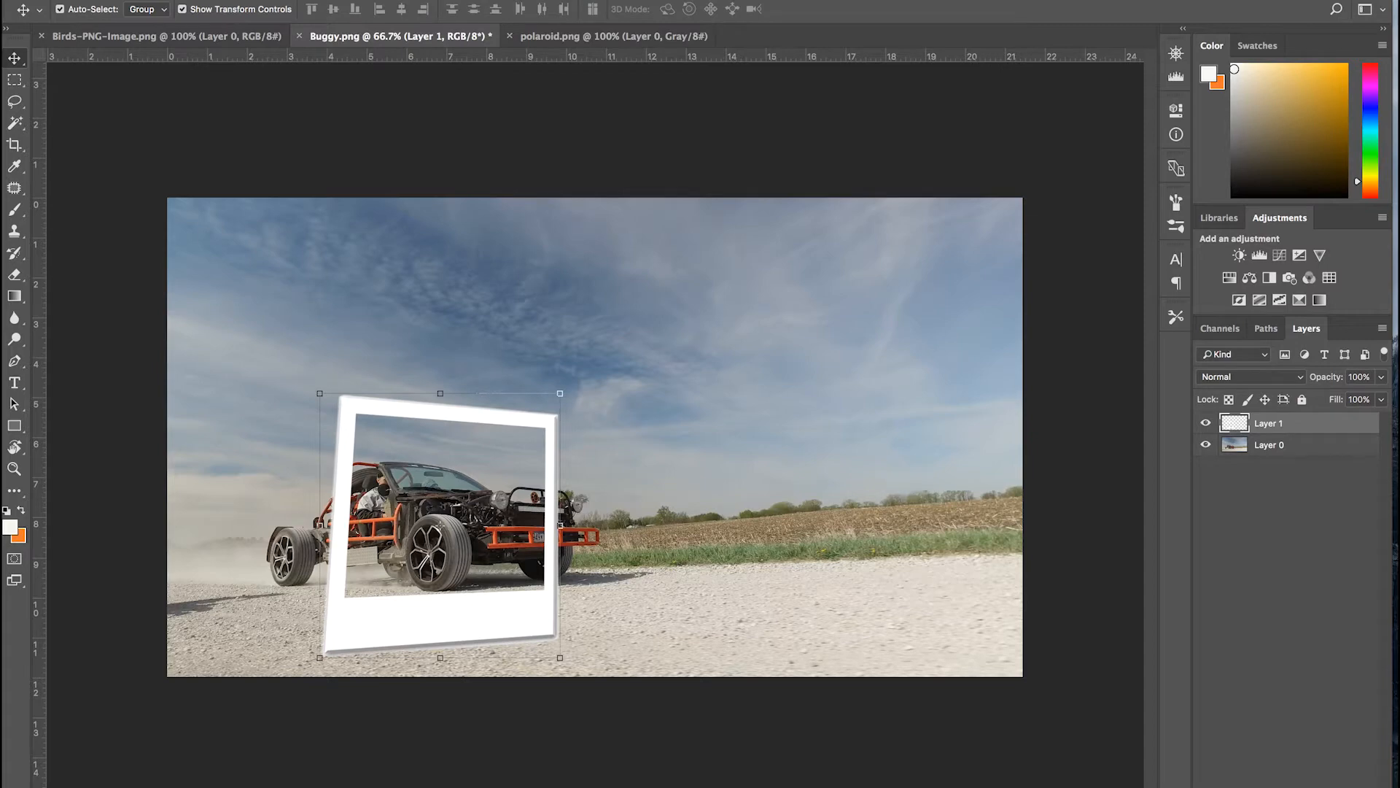
click(183, 0)
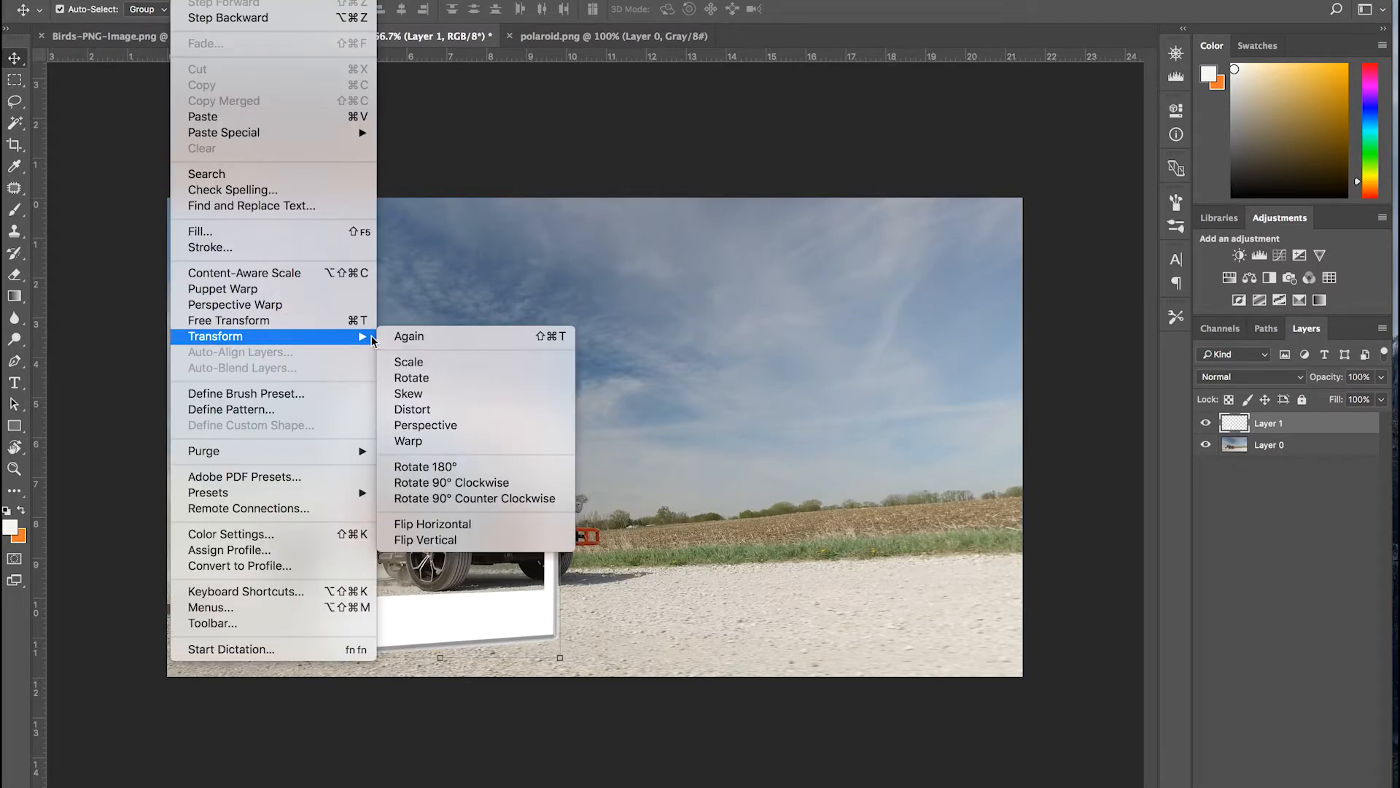
click(445, 429)
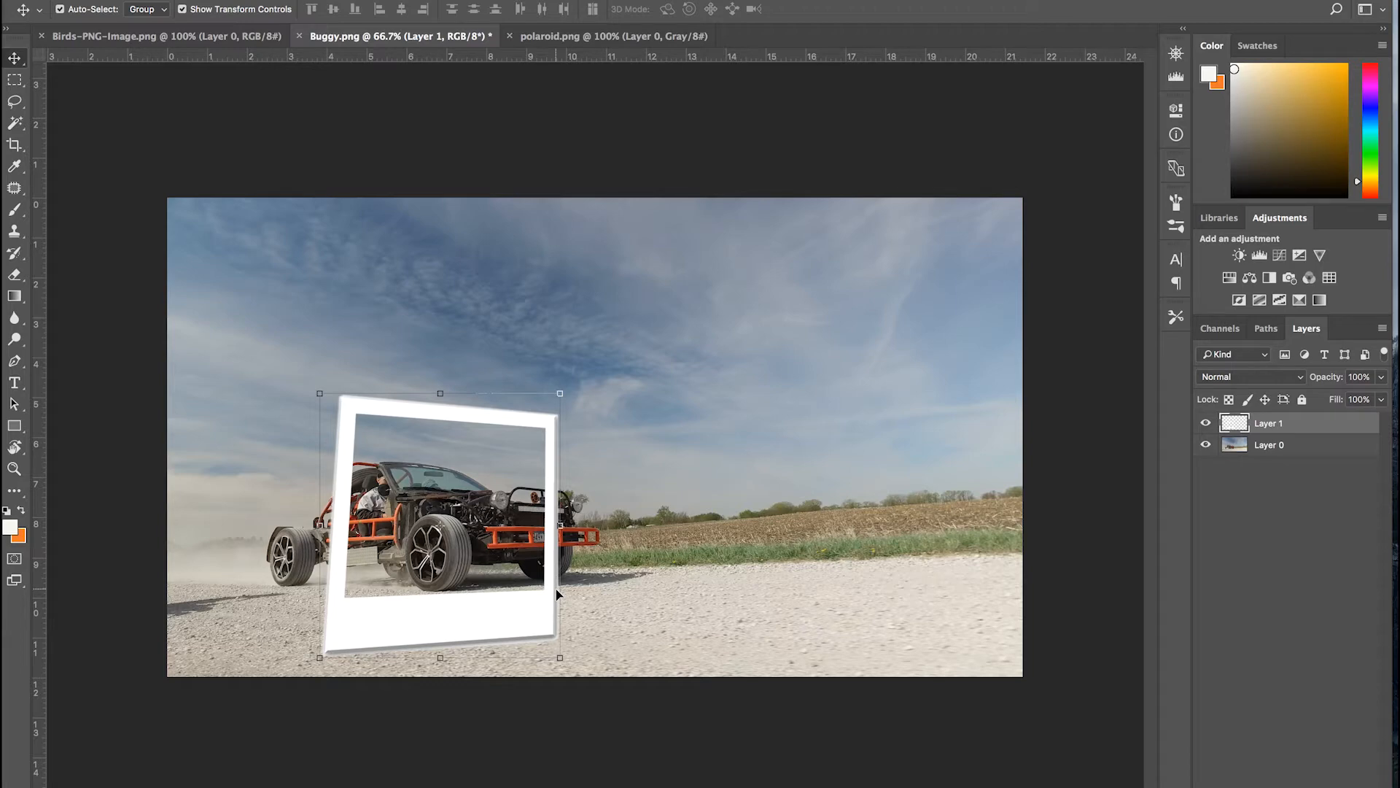
click(202, 136)
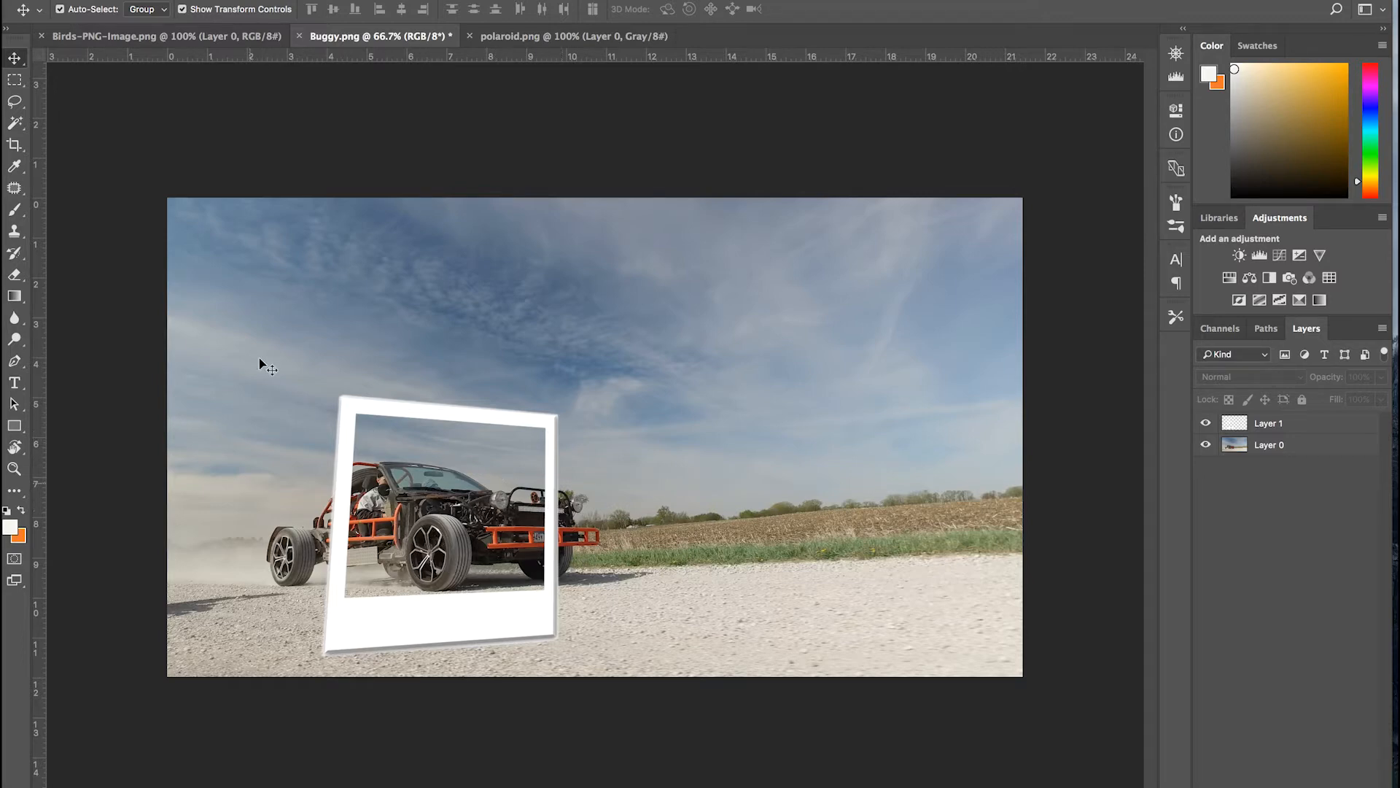
Step: On Layer 0, start a Pen tool path along the left, top and upper right borders of the polaroid frame
click(1290, 450)
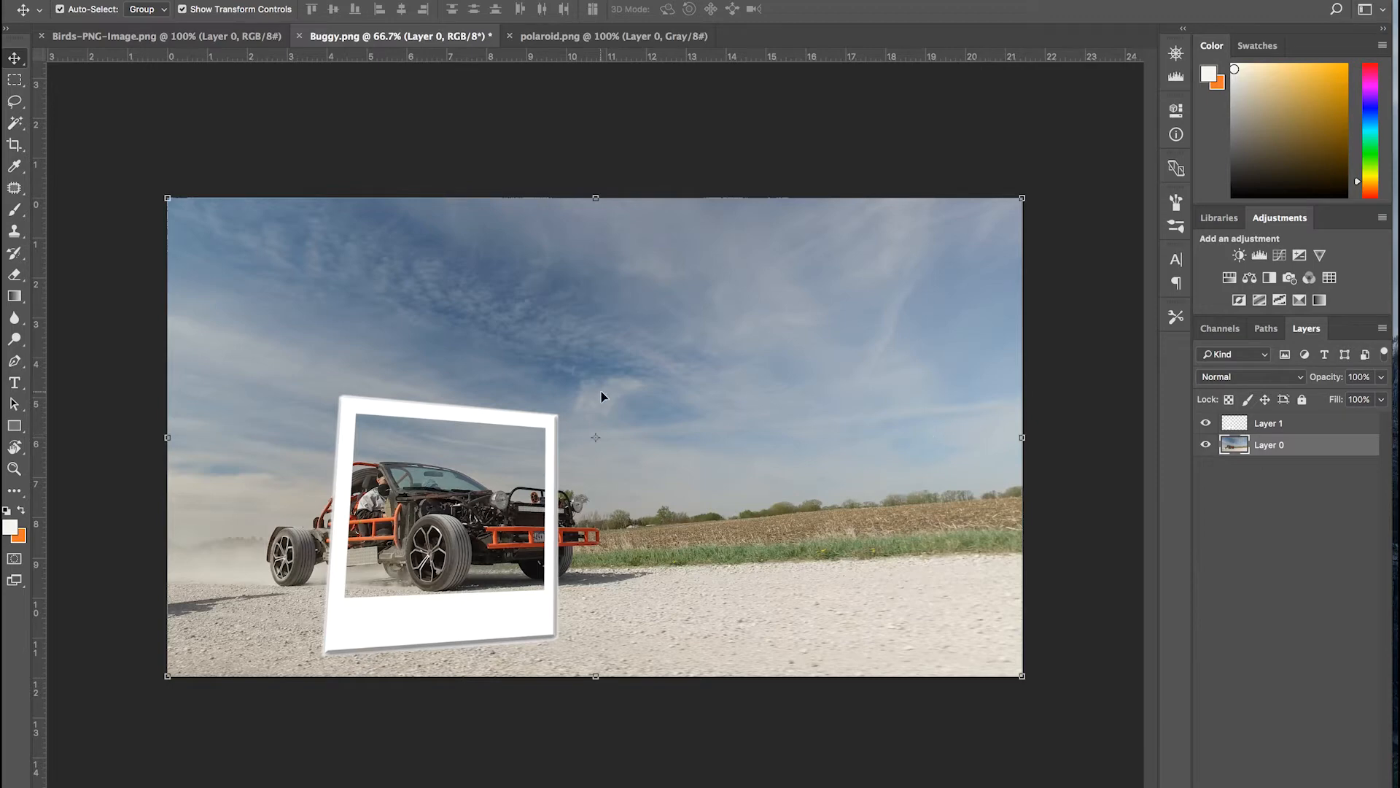
click(14, 362)
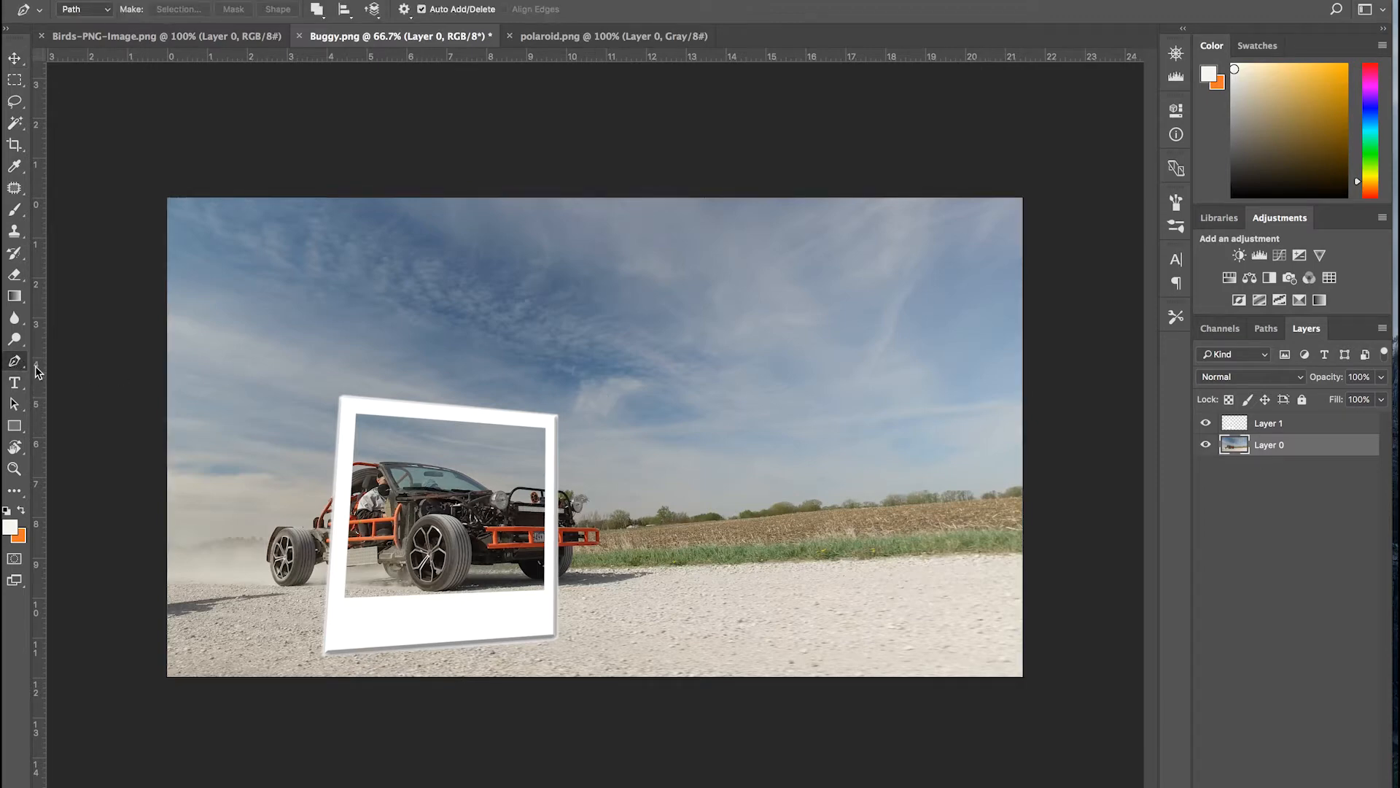
click(336, 608)
click(348, 406)
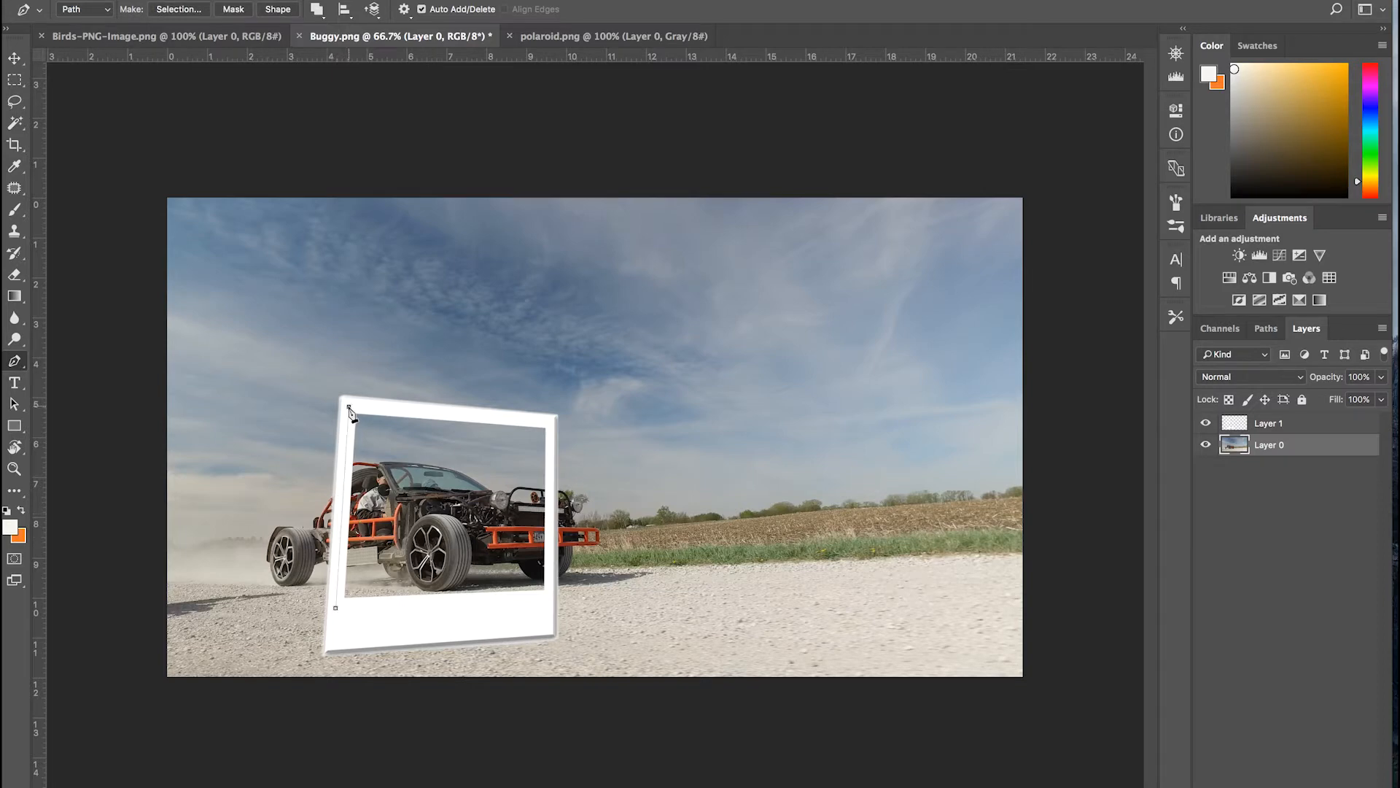
click(551, 421)
click(552, 485)
Step: Lower the opacity of the polaroid frame layer, Layer 1, to 66%
key(ctrl+plus)
click(1273, 423)
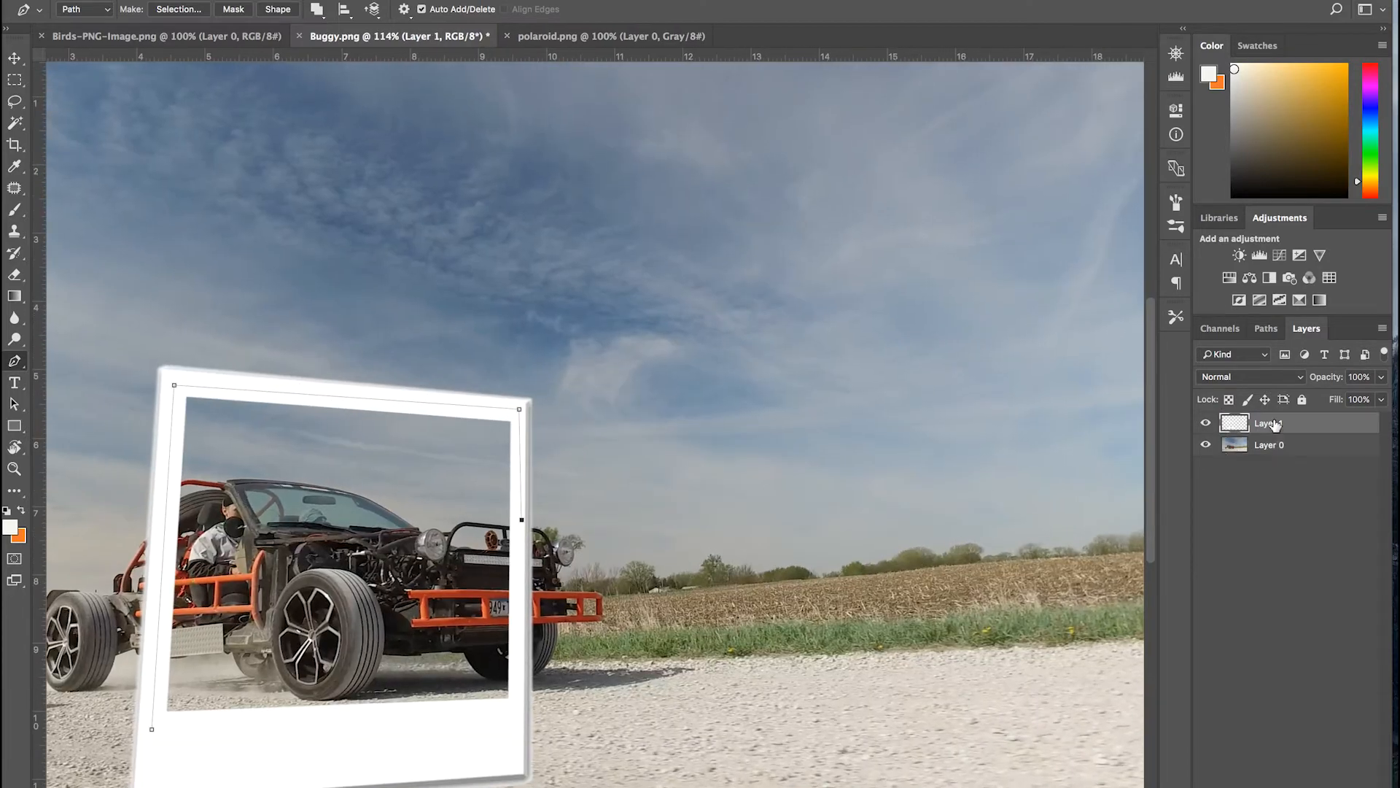
click(1380, 399)
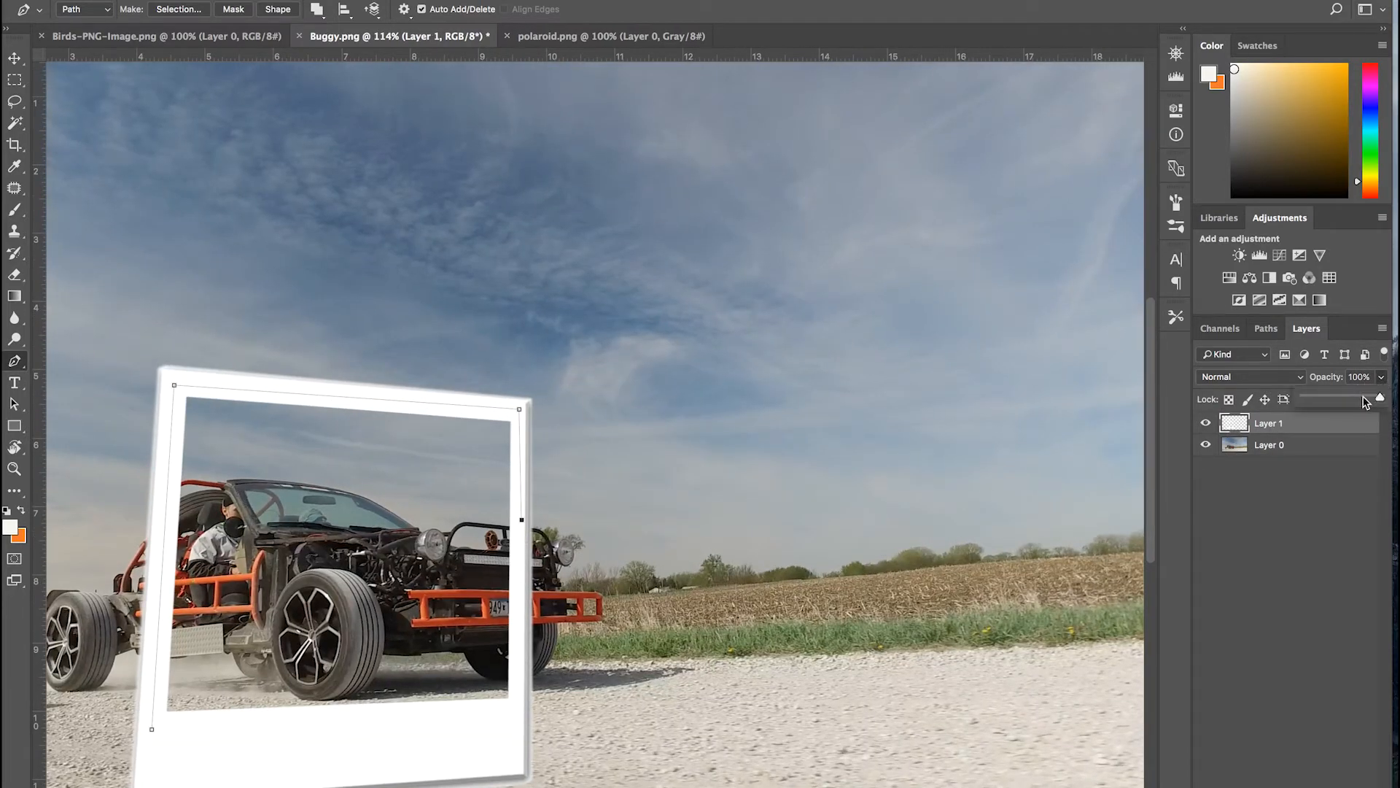
click(1363, 402)
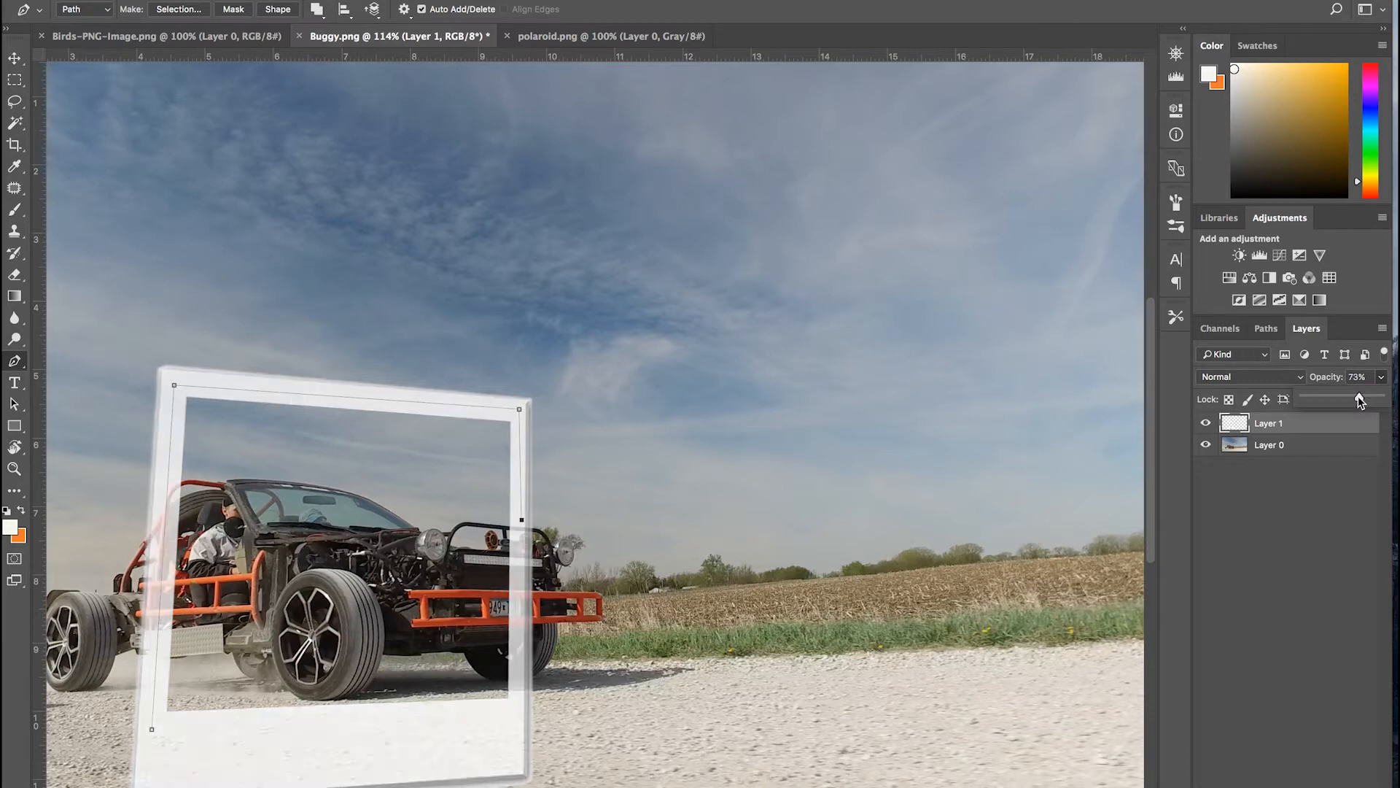
drag(1359, 401, 1354, 399)
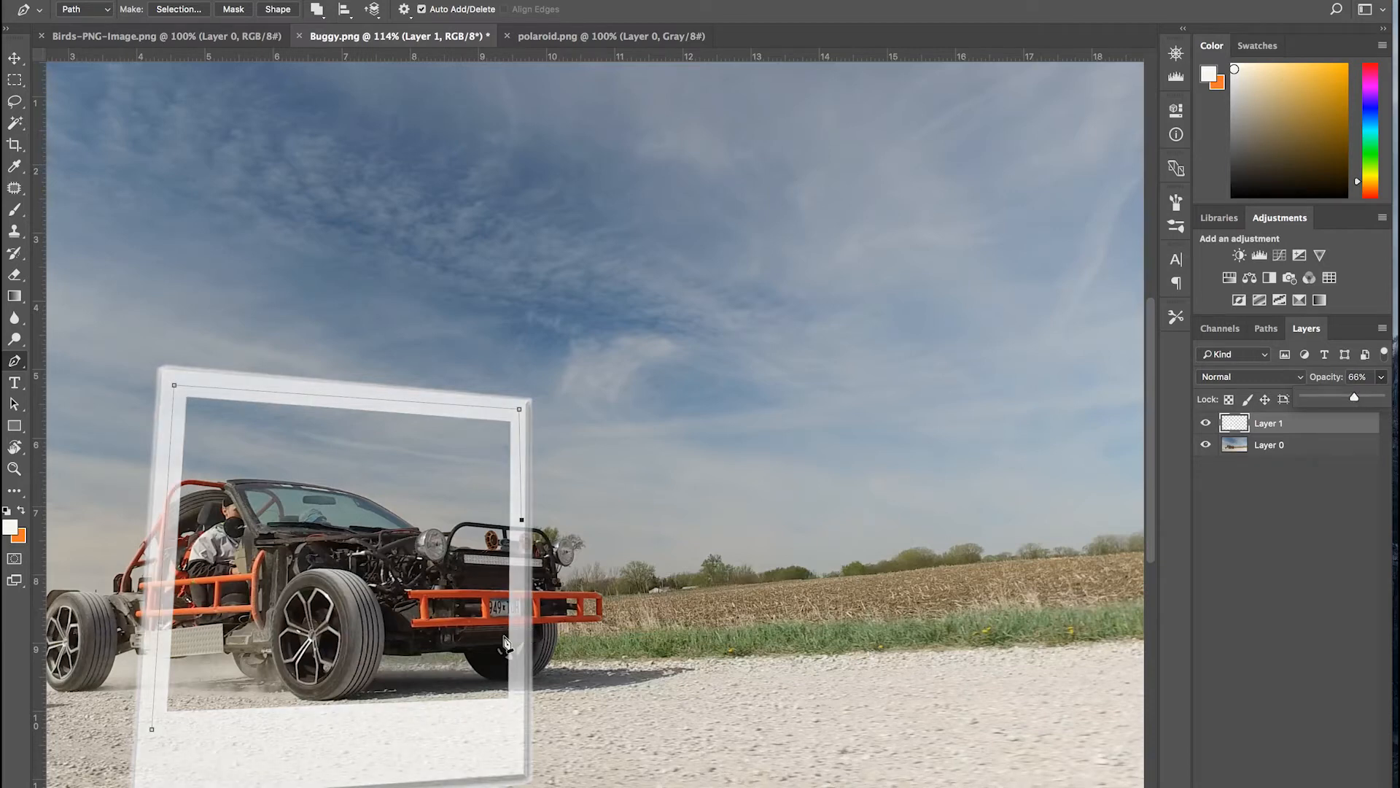
Step: Continue the path around the headlight, bumper and front wheel outside the frame, and close it along the frame's bottom border
scroll(508, 644, up, 2)
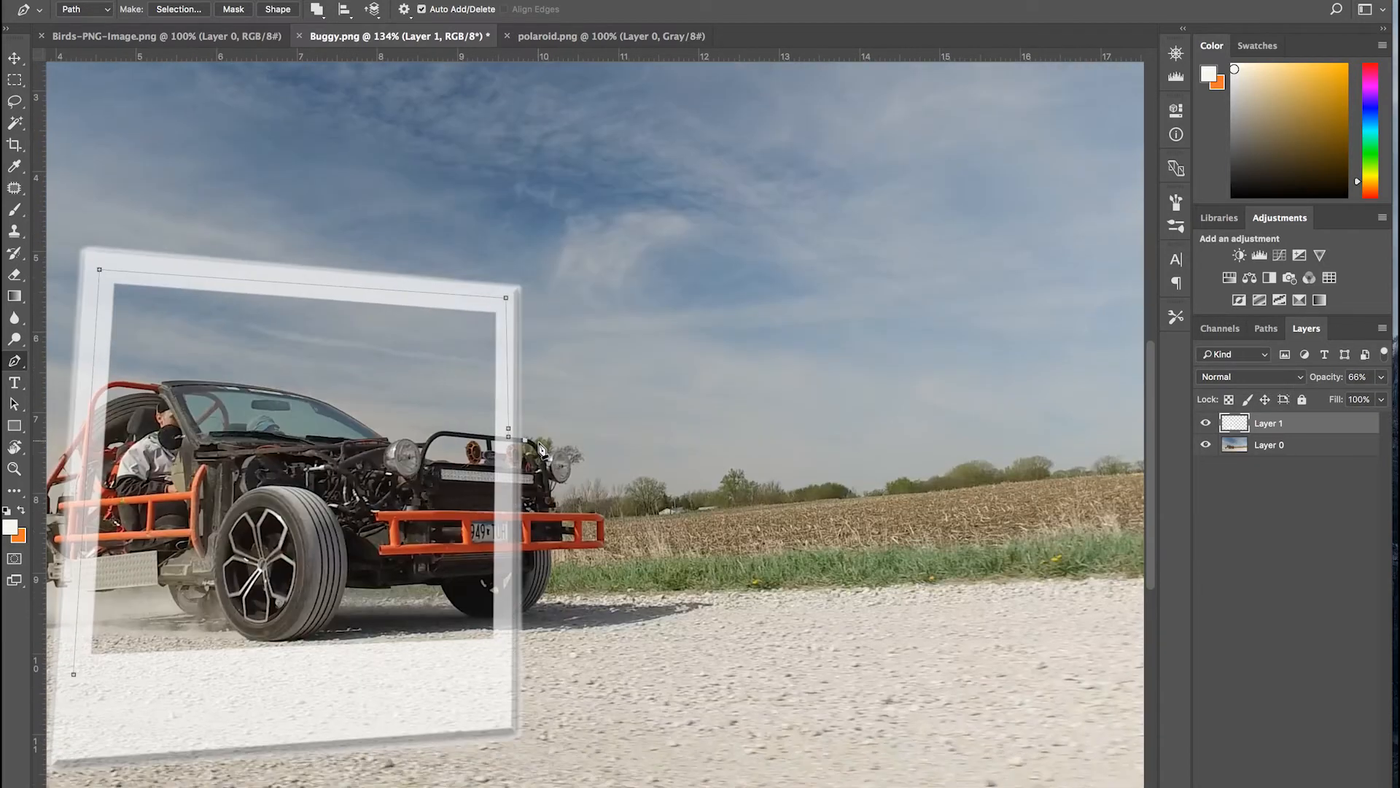
click(539, 445)
click(544, 455)
click(562, 451)
click(569, 458)
click(569, 468)
click(564, 480)
click(552, 482)
click(559, 509)
click(598, 514)
click(602, 537)
click(550, 549)
click(550, 568)
click(547, 586)
click(533, 604)
click(512, 617)
click(502, 654)
click(74, 674)
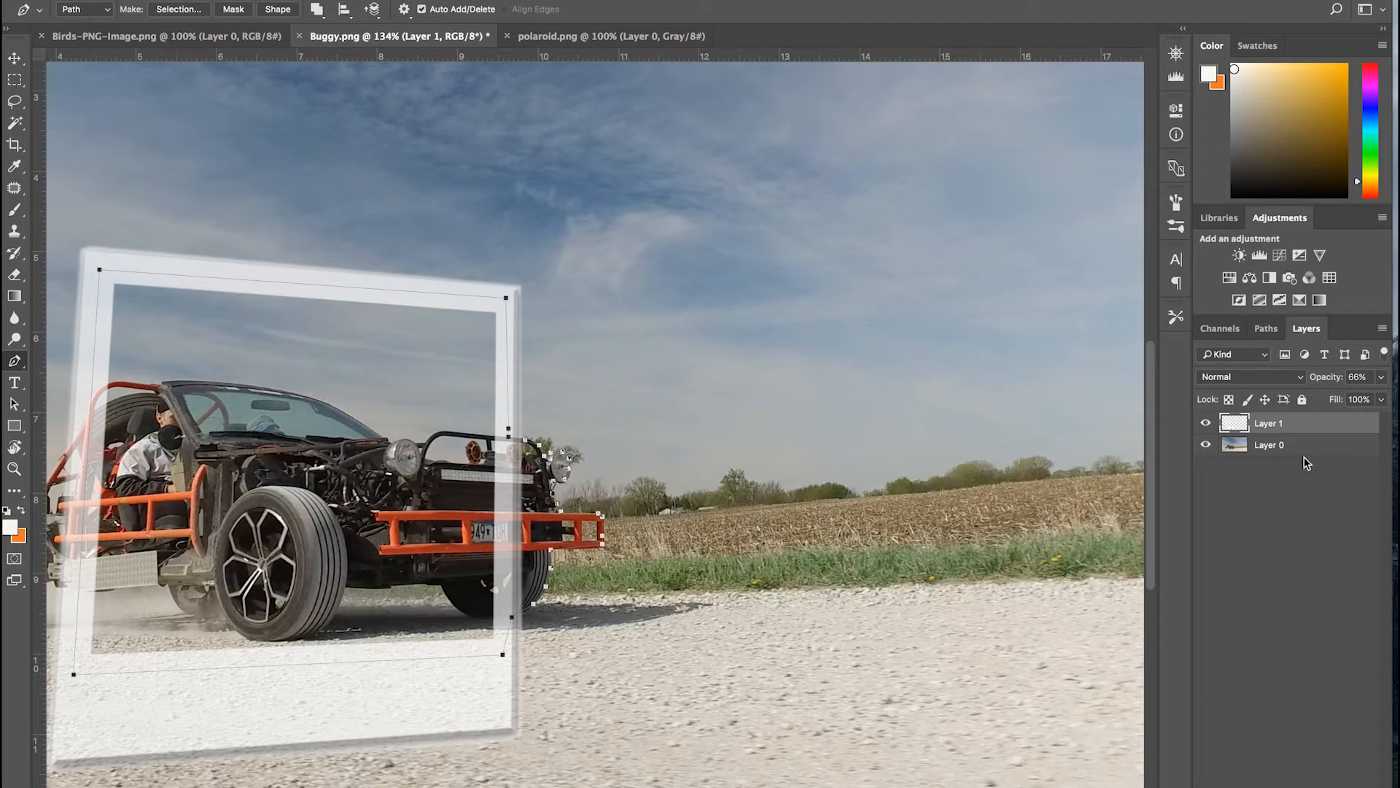
Step: Load the work path as a selection and copy the selected part of Layer 0 onto a new layer
click(1264, 329)
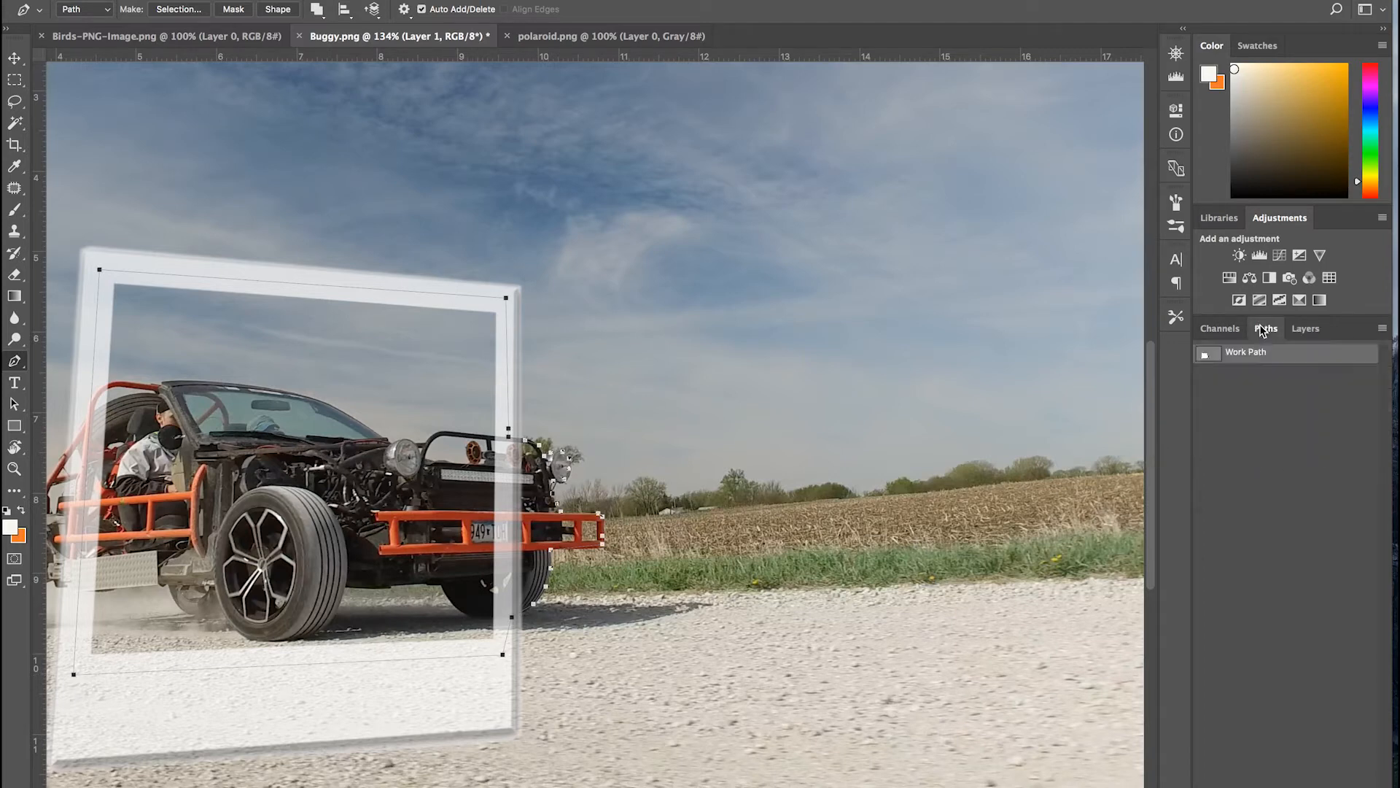
ctrl+click(1208, 355)
click(15, 58)
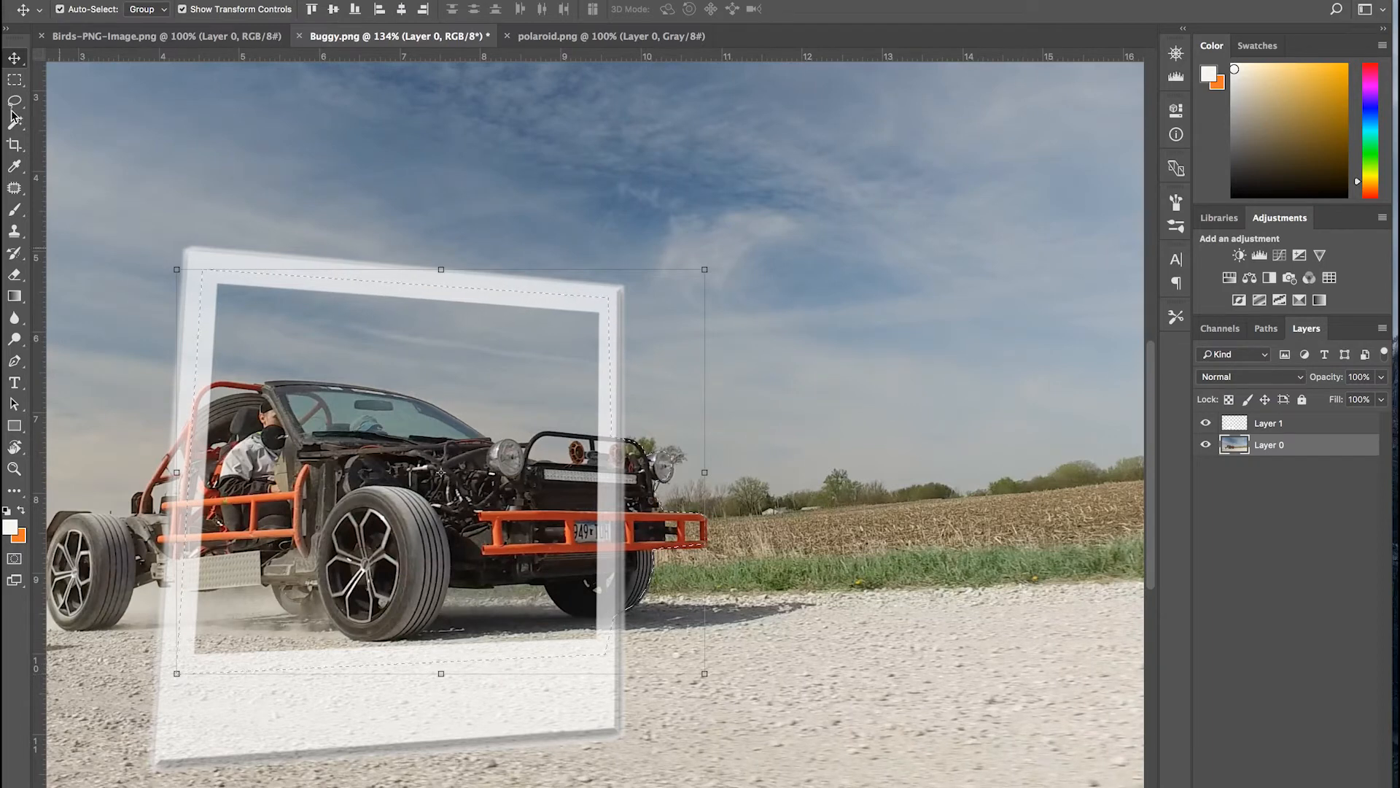
click(187, 0)
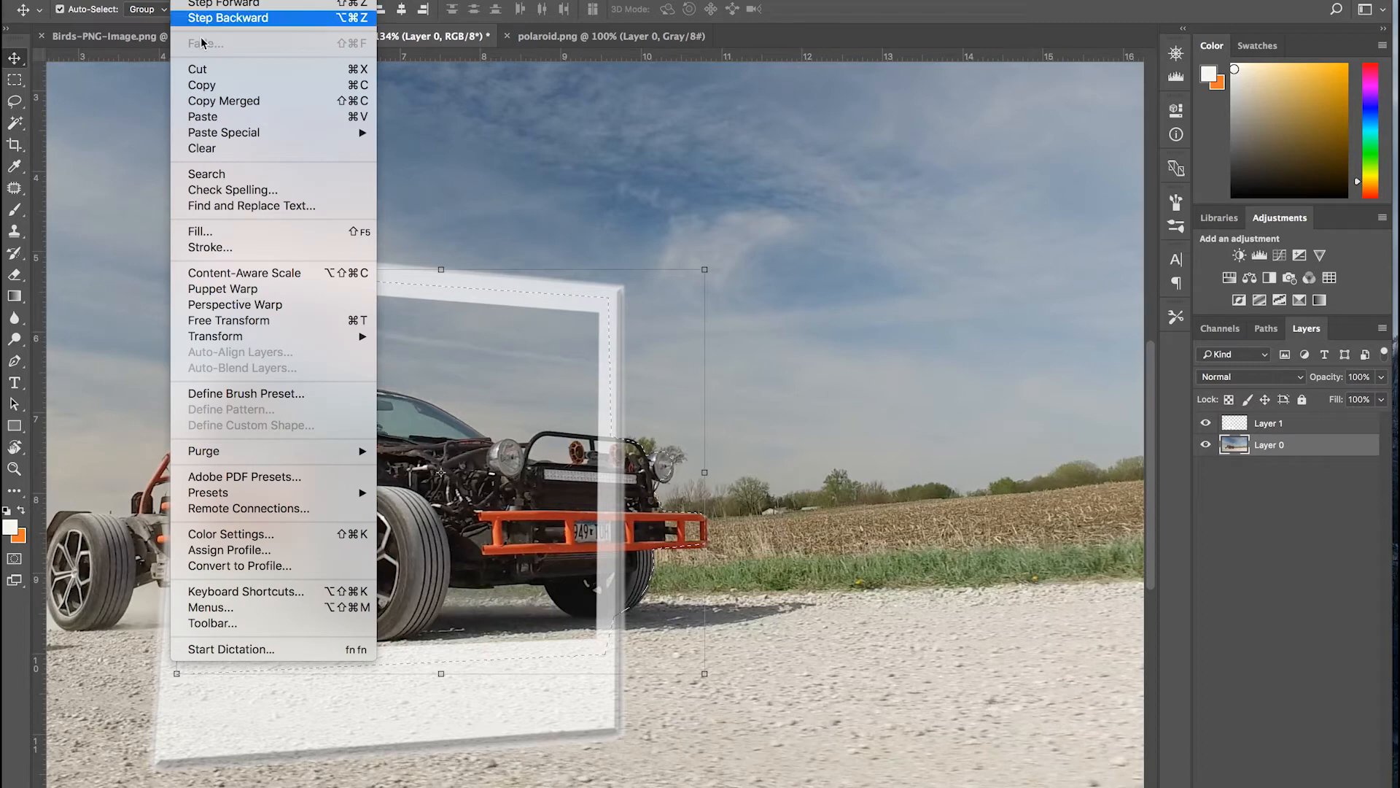
click(200, 86)
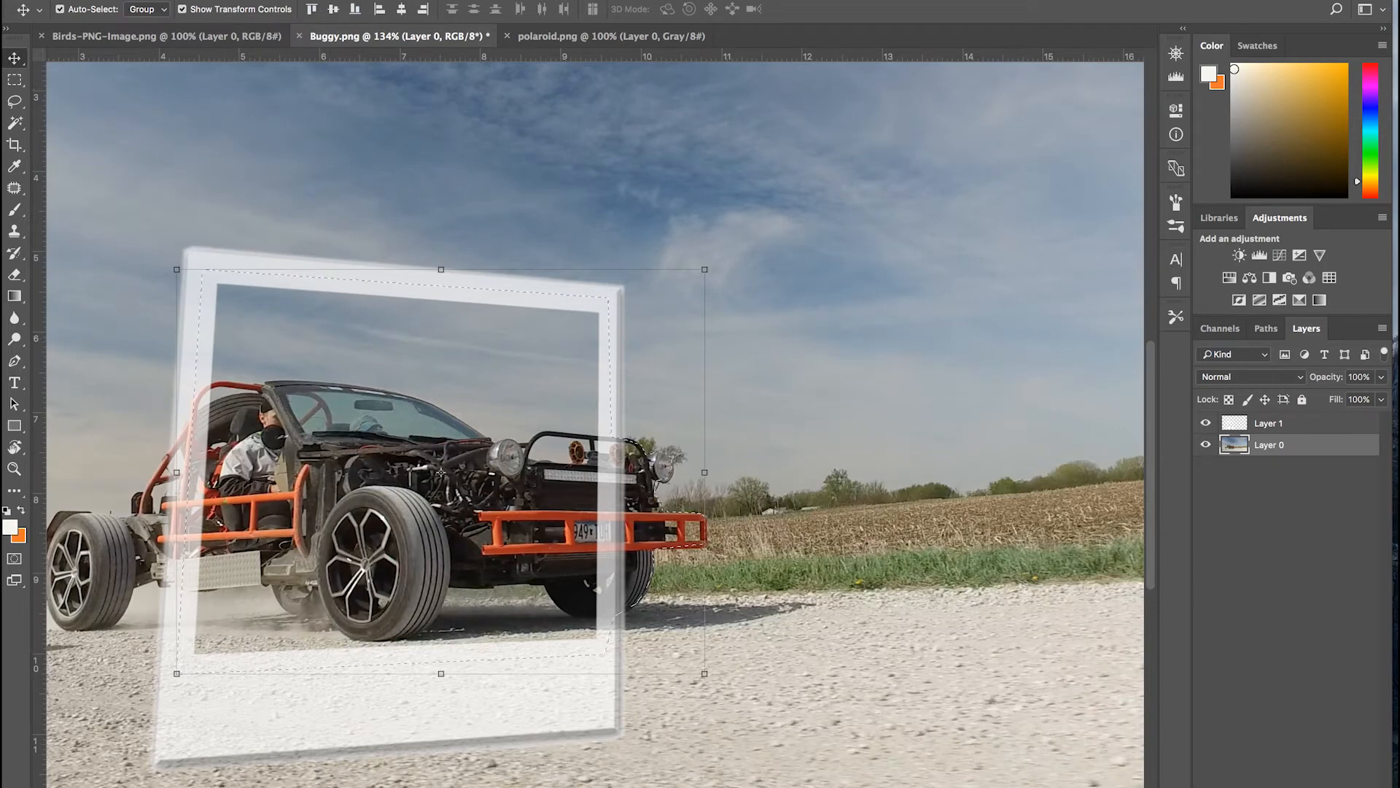
key(ctrl+v)
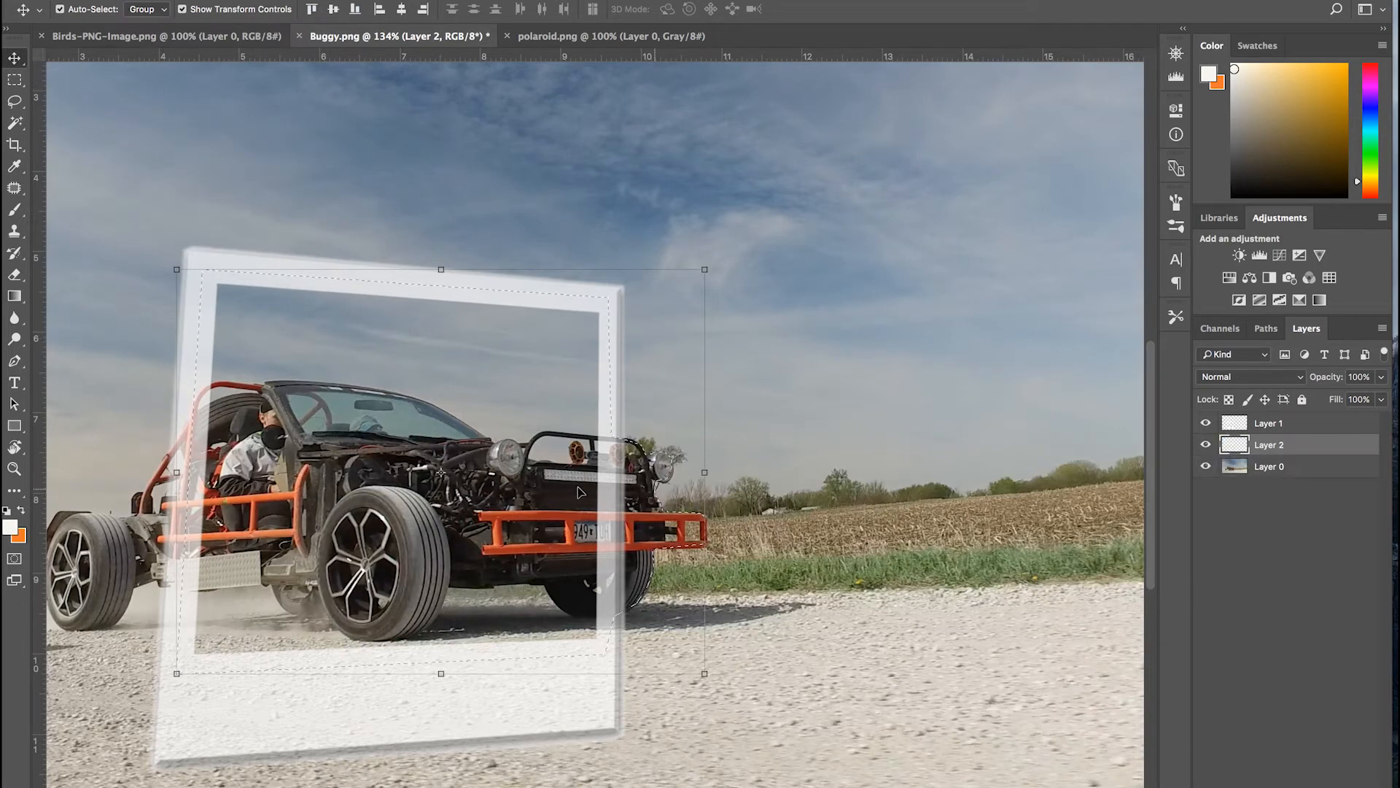
Step: Delete the selected area from Layer 0 and clear the selection
click(1272, 466)
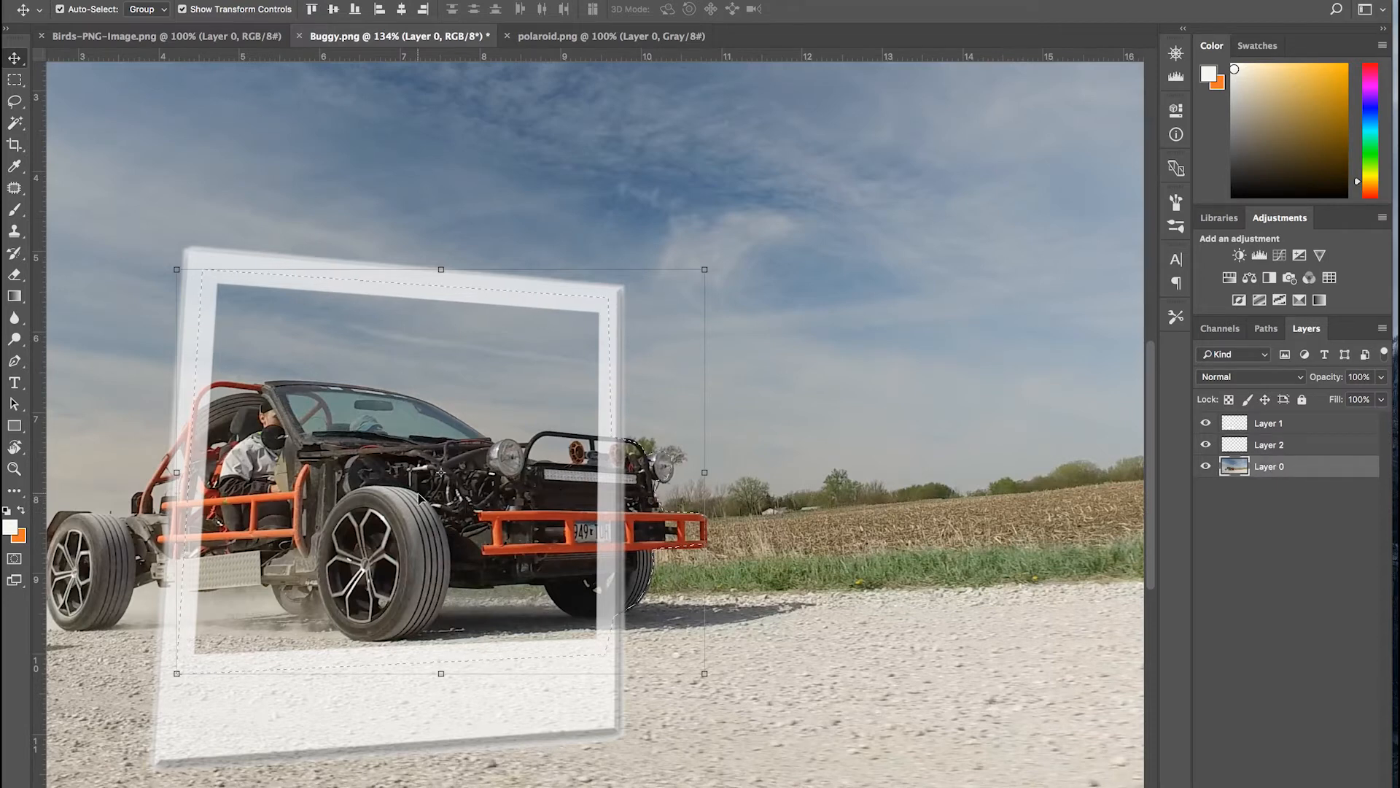
key(Delete)
click(1284, 447)
key(super+d)
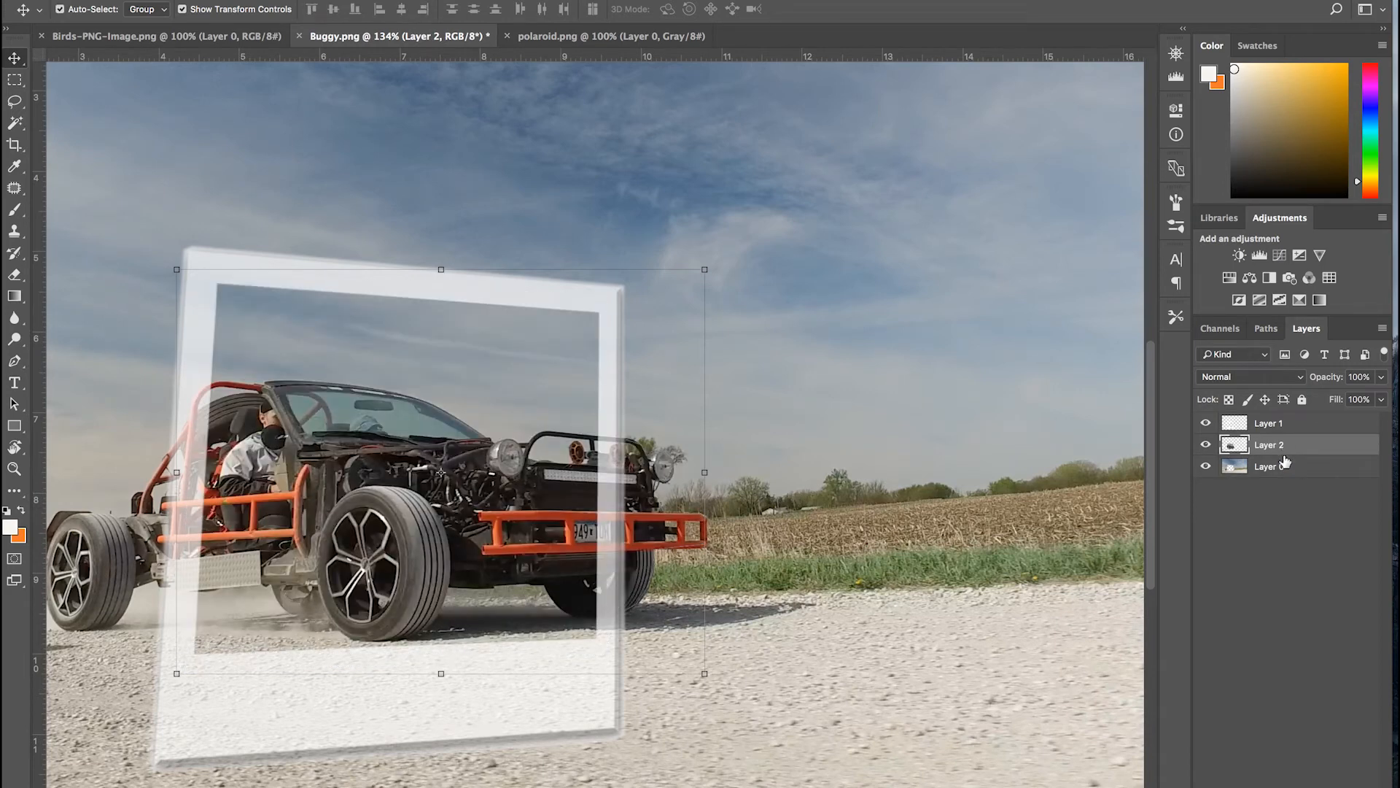
click(1287, 523)
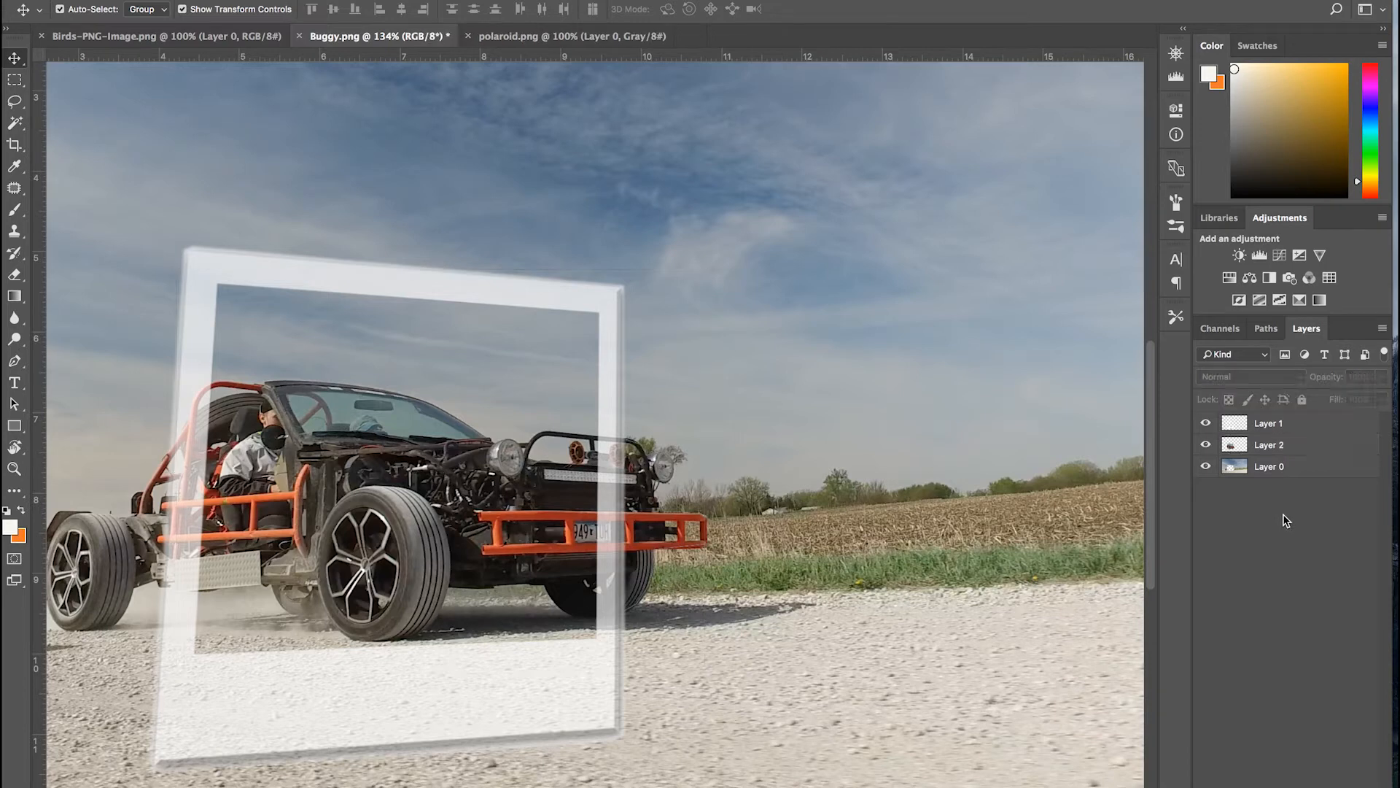
Step: Check the buggy cut-out by hiding and showing Layer 2 and Layer 0 in turn
click(1206, 445)
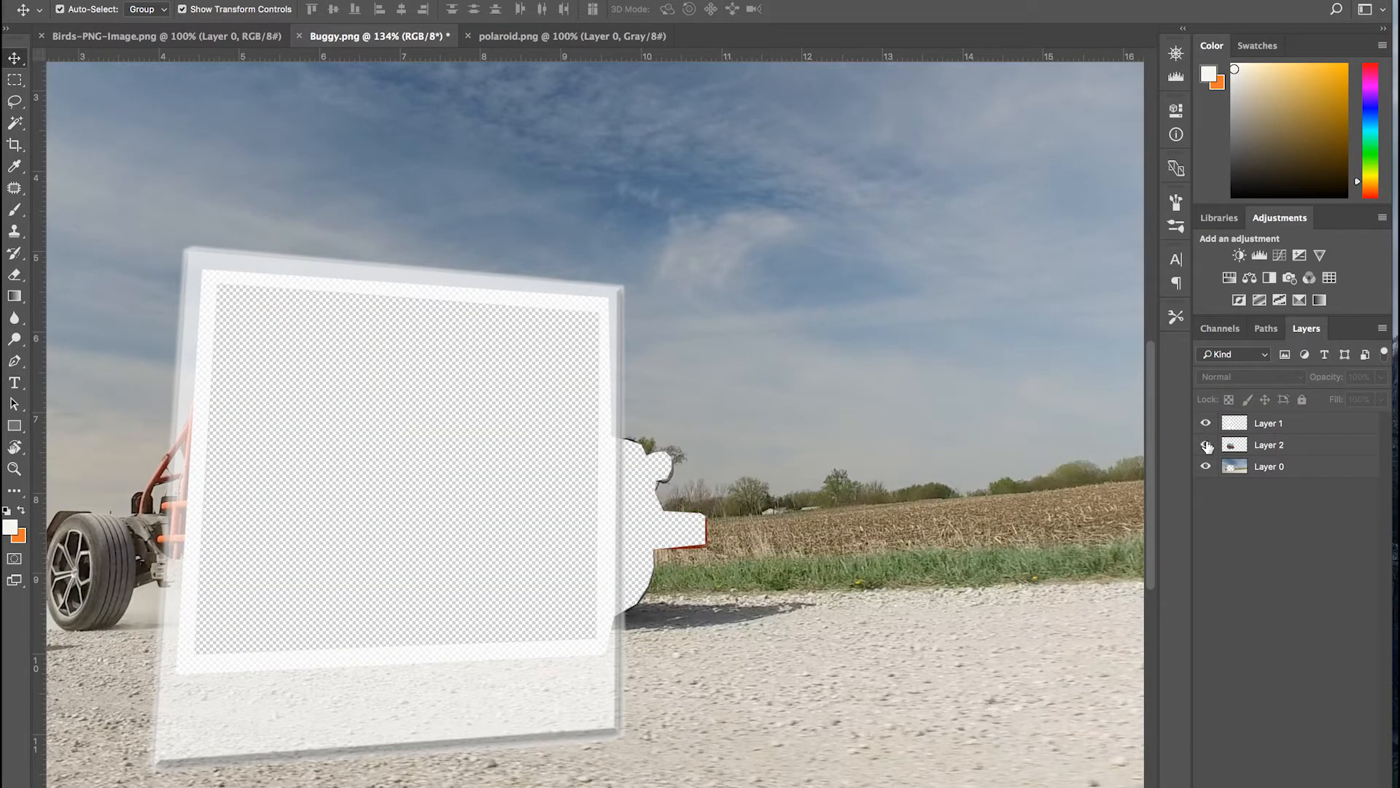
click(1206, 445)
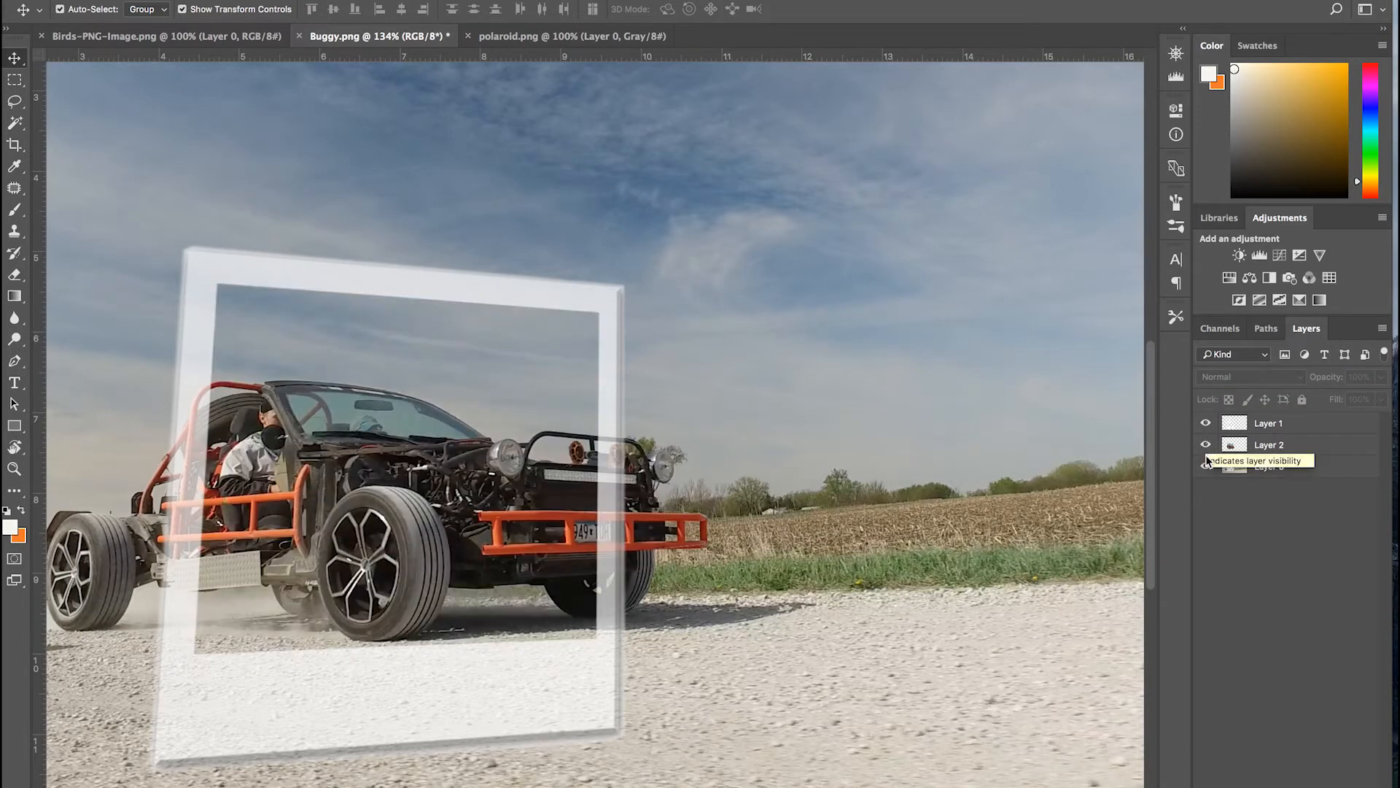
click(1206, 466)
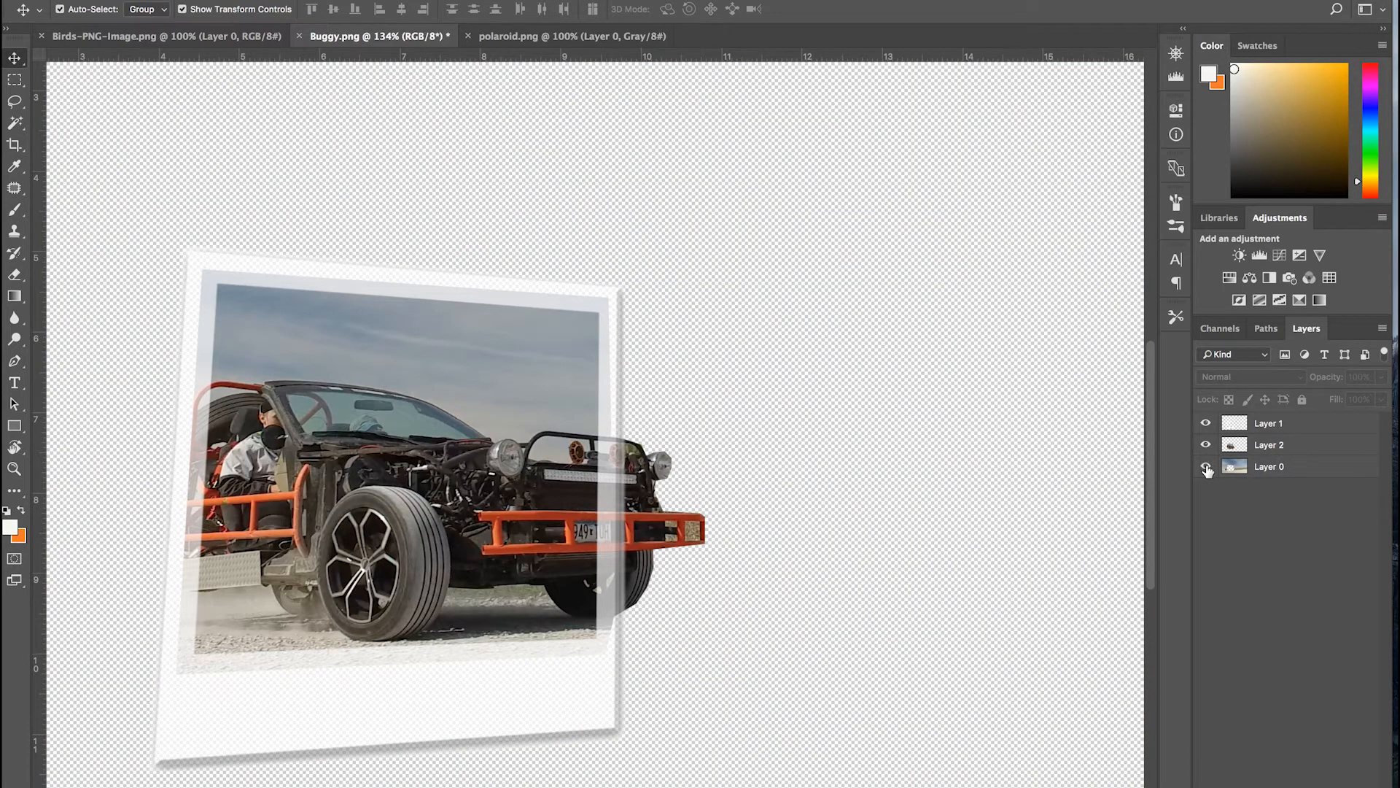
click(1206, 466)
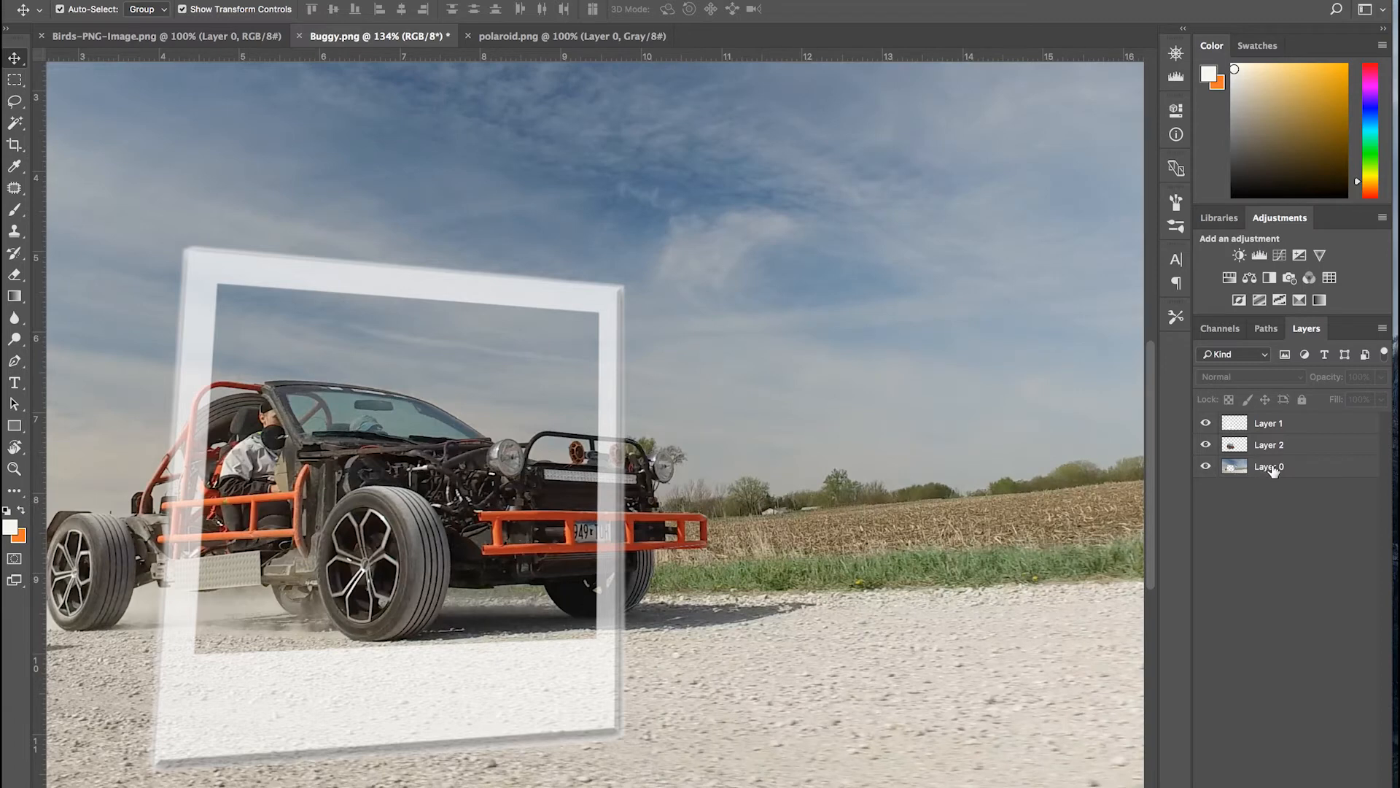
Step: Add a Black & White adjustment layer with the Default preset directly above Layer 0
click(1282, 470)
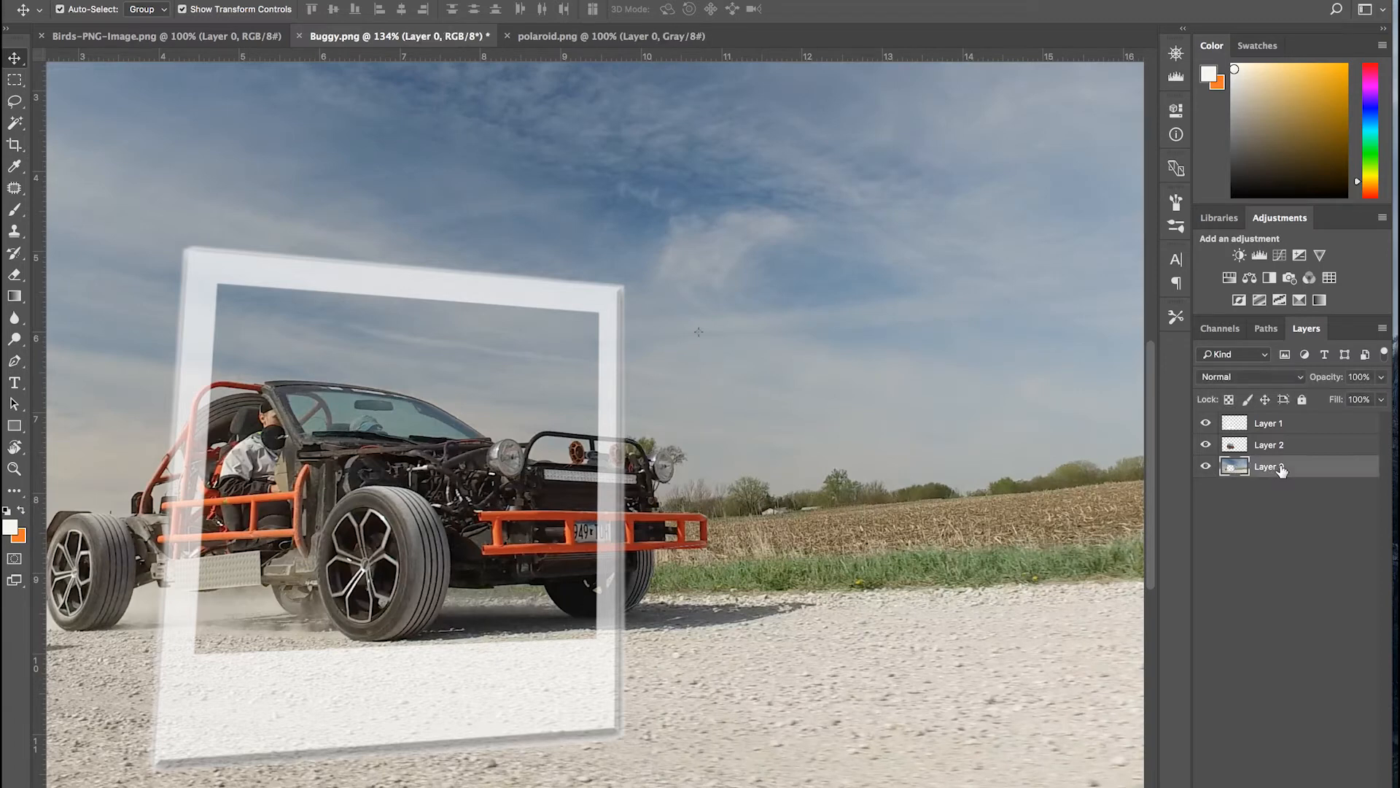
click(1269, 278)
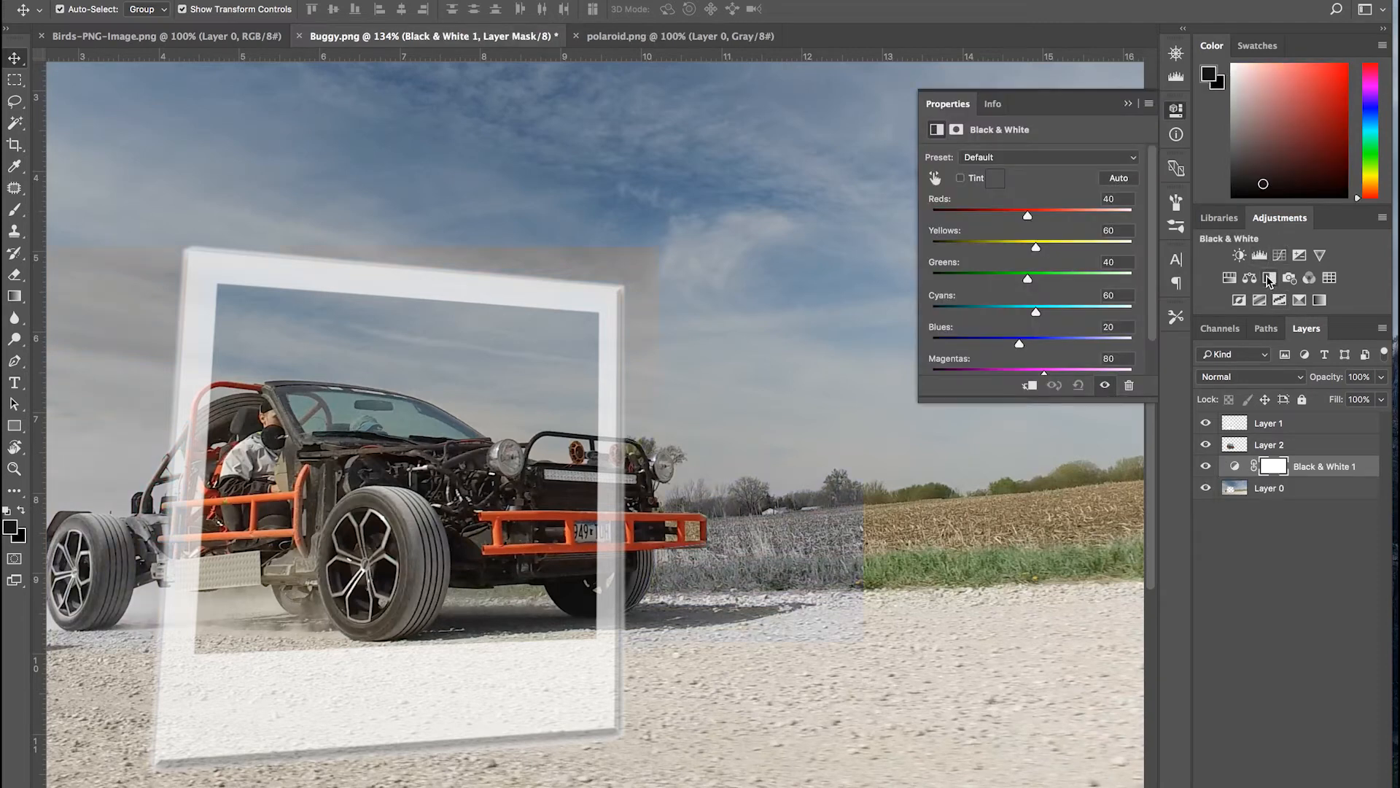
click(1129, 106)
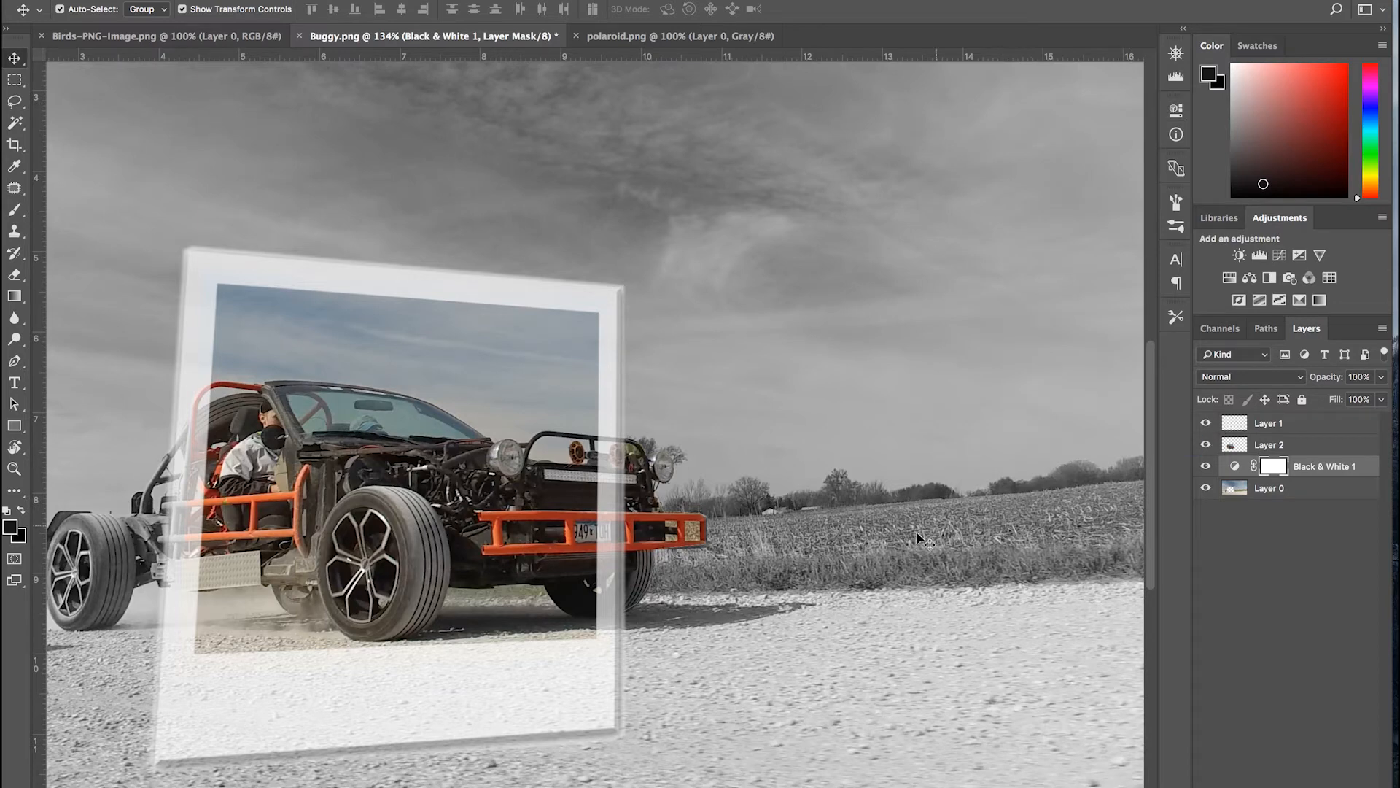
Step: Erase the part of the polaroid frame on Layer 1 that covers the buggy's grille, bumper, number plate and front wheel
scroll(916, 536, down, 4)
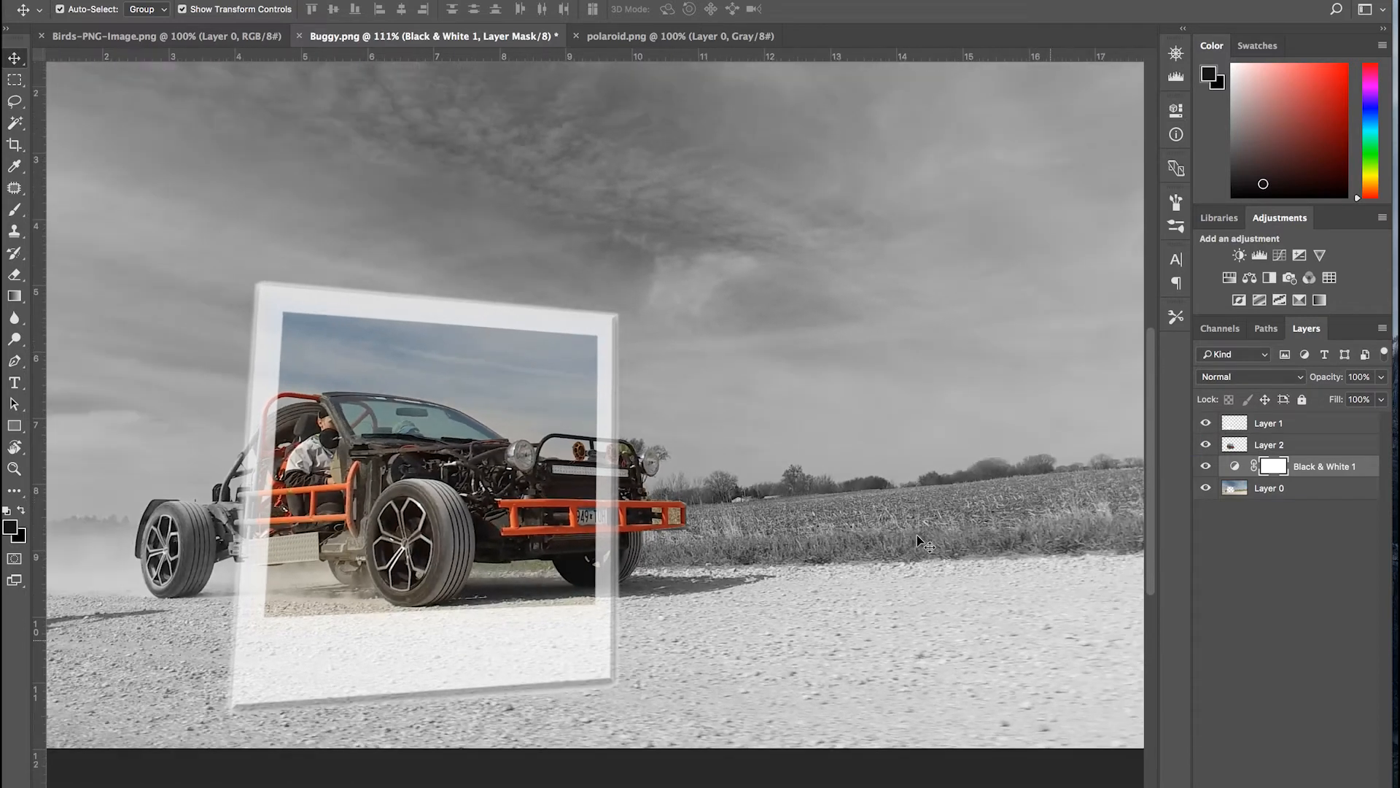
scroll(595, 478, up, 1)
scroll(594, 478, up, 2)
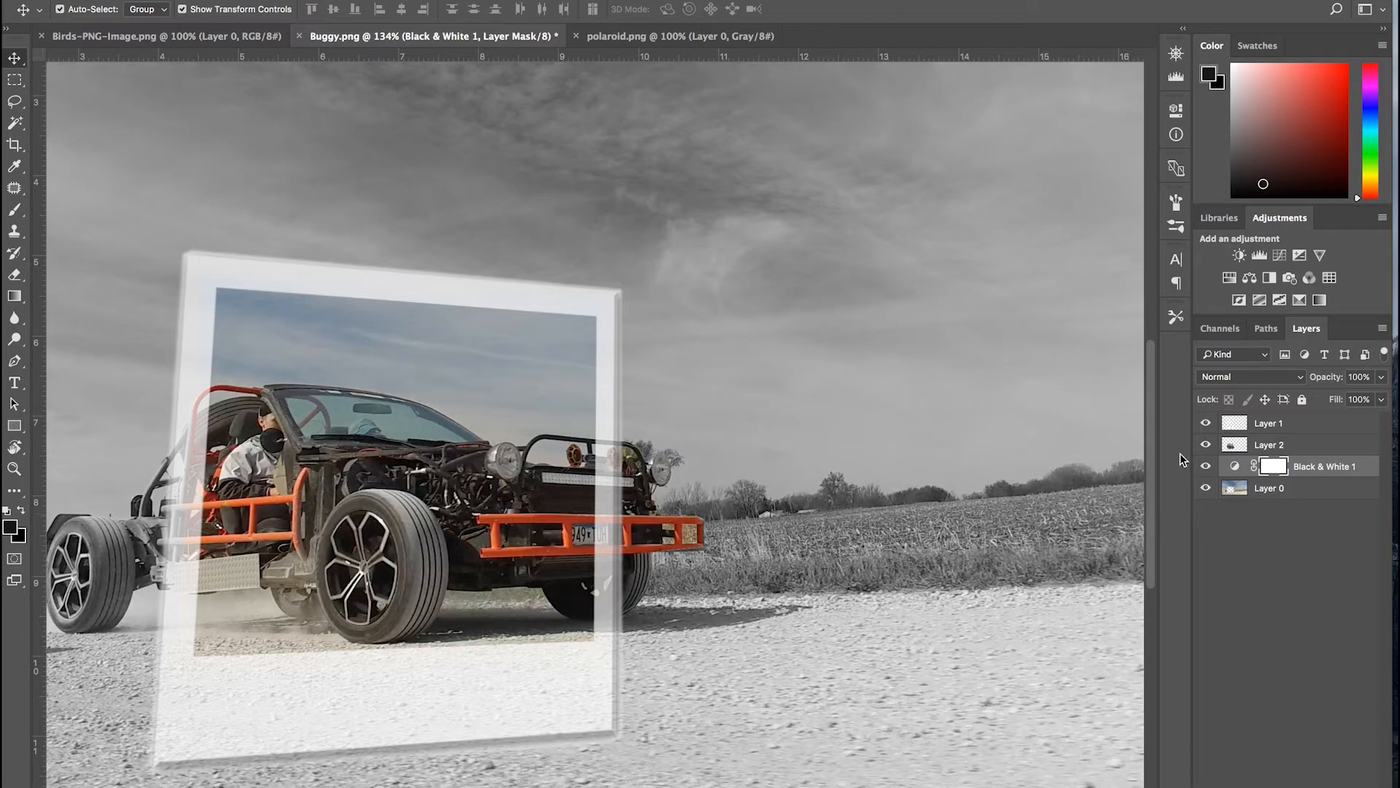
click(1222, 428)
click(1206, 424)
click(1206, 424)
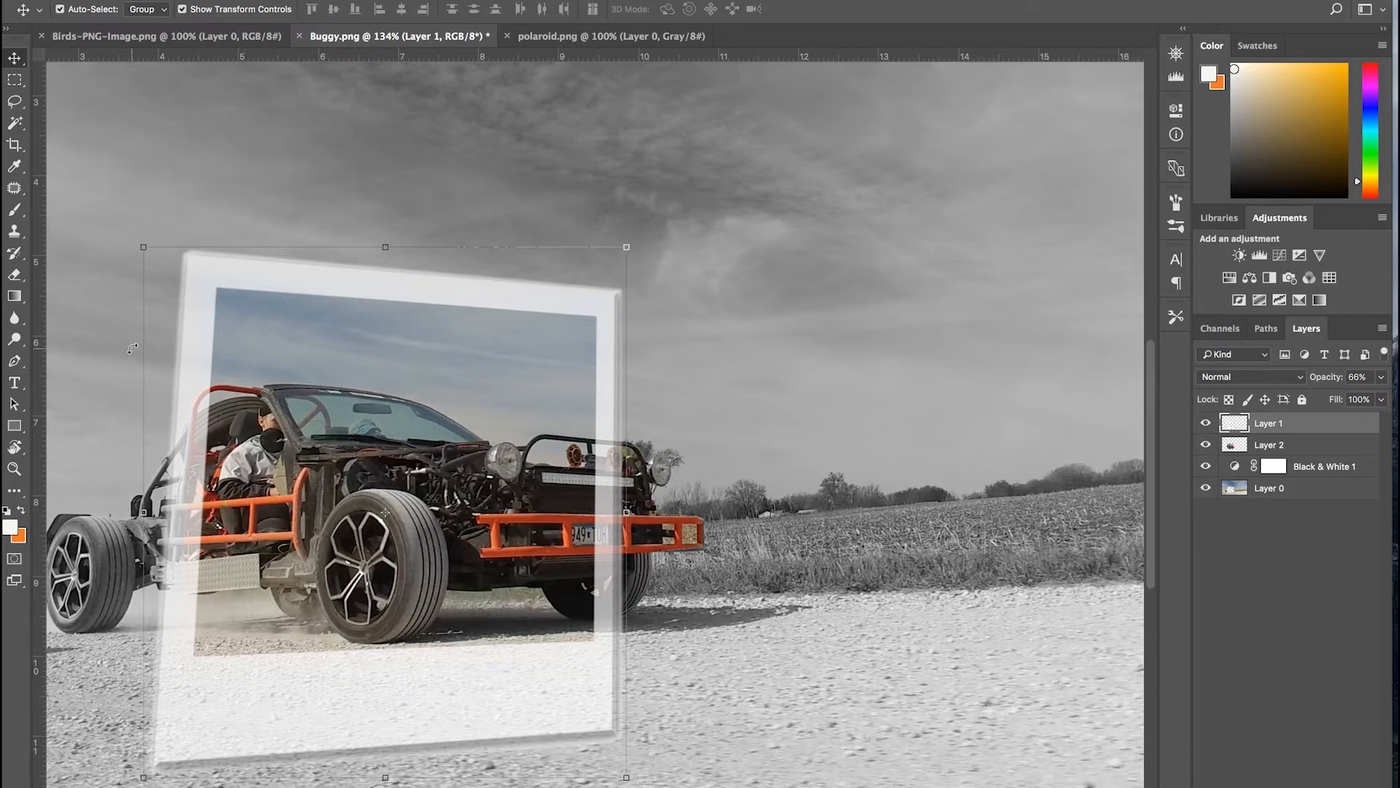
click(15, 281)
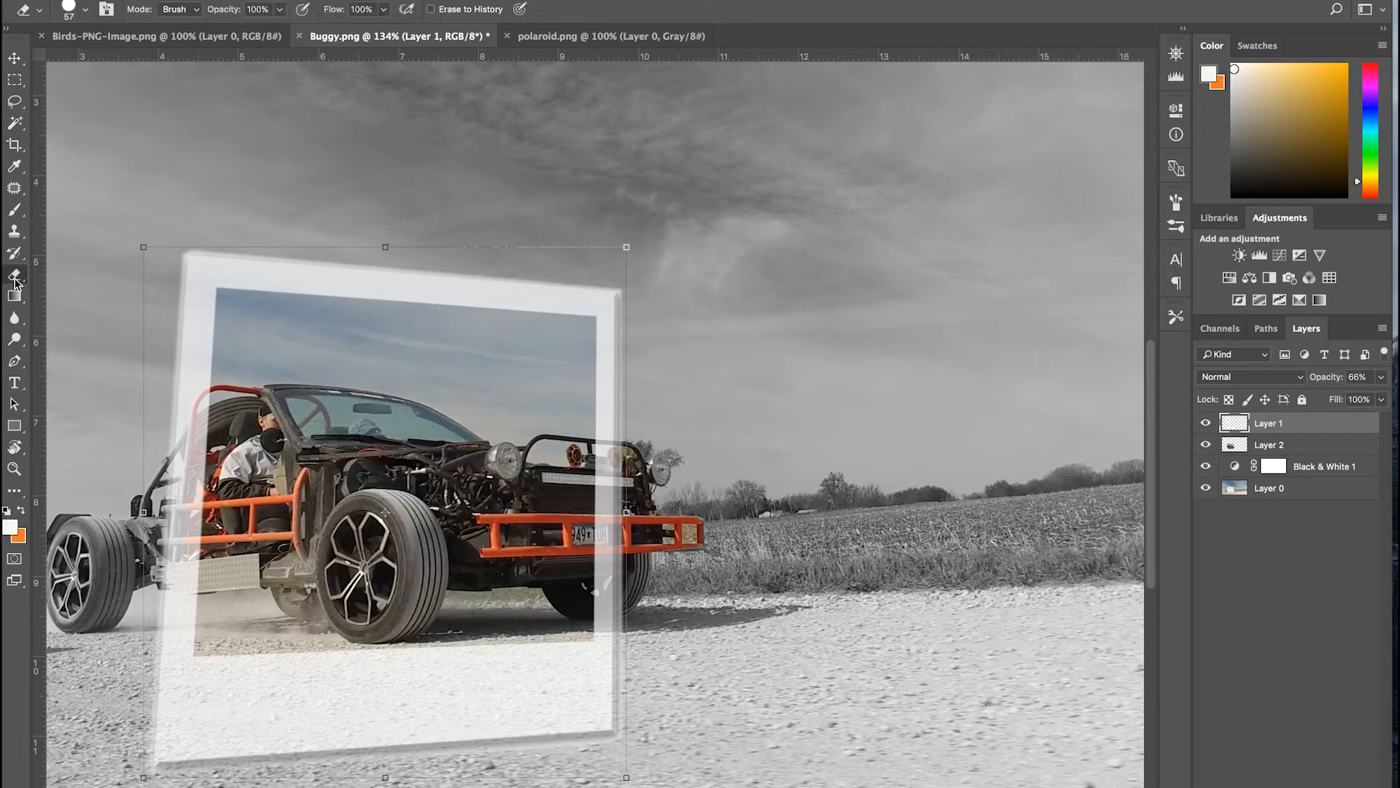
right_click(15, 281)
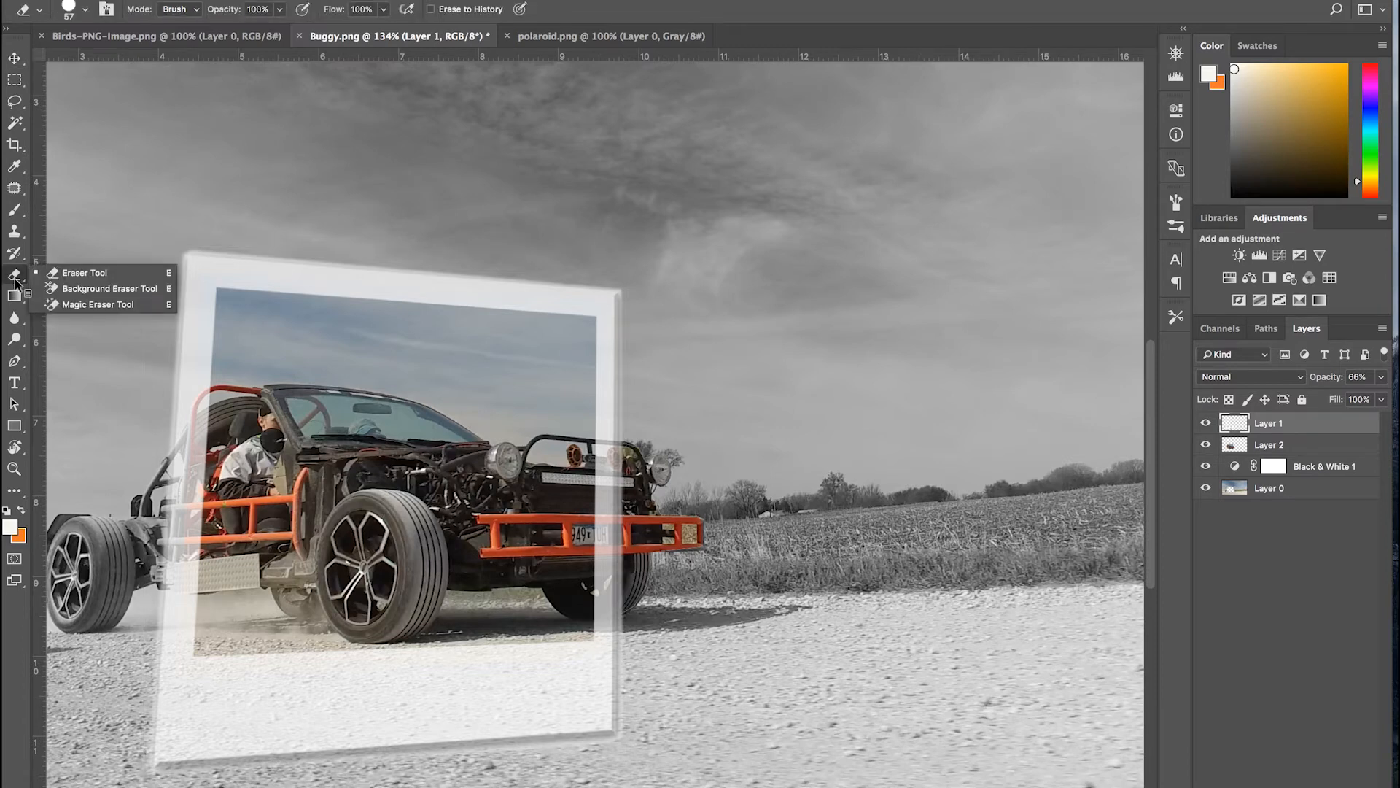
click(90, 272)
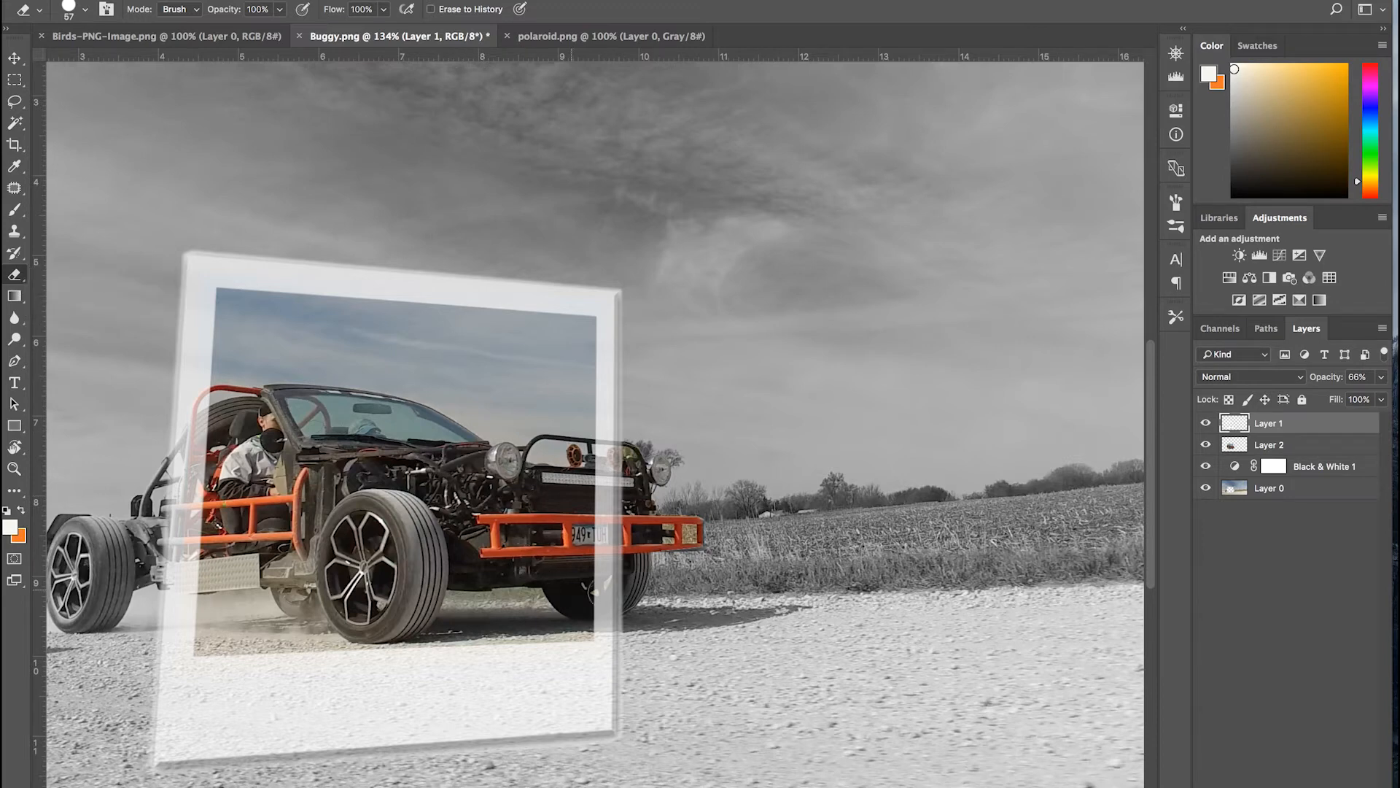
mouse_move(610, 598)
mouse_down()
mouse_move(612, 507)
mouse_move(592, 503)
mouse_move(625, 490)
mouse_up()
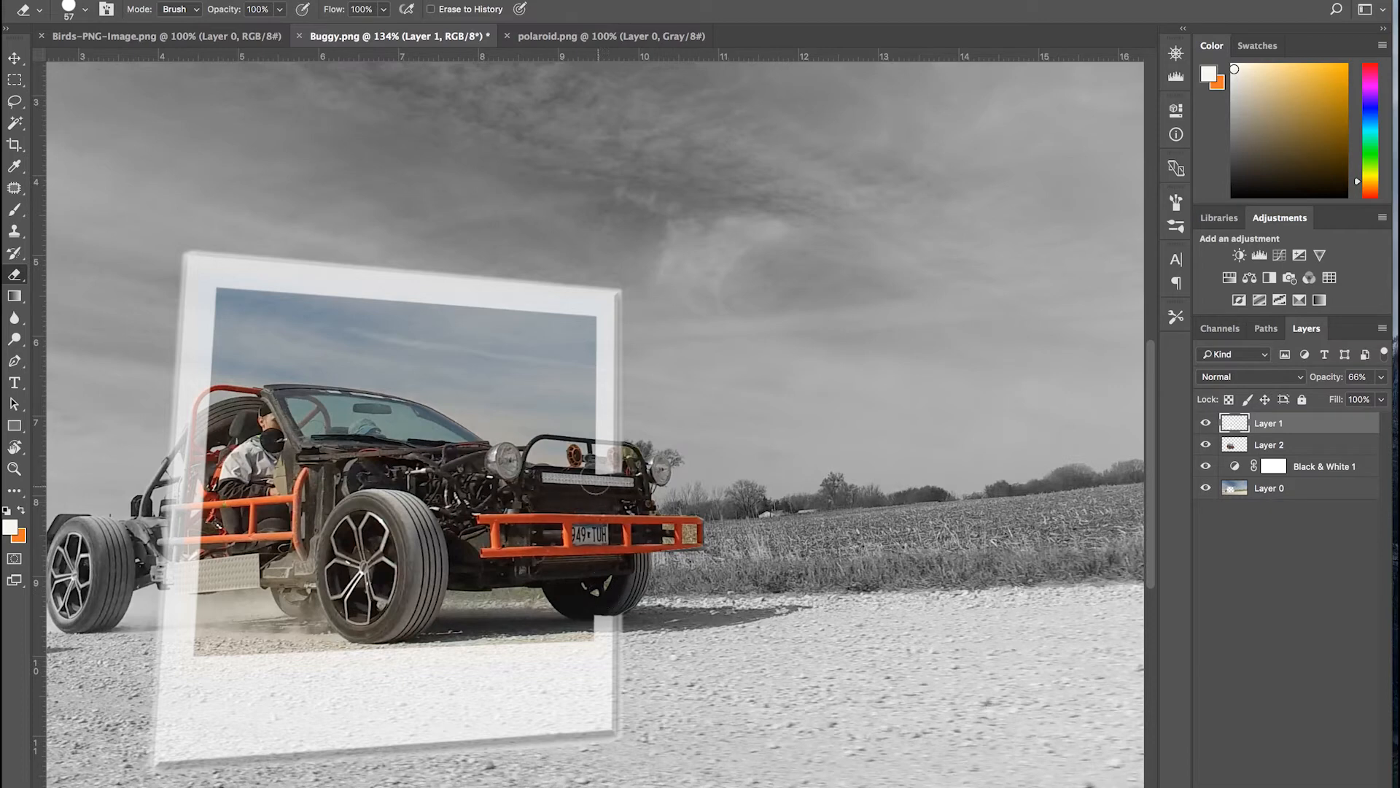
drag(603, 484, 625, 484)
Step: Delete the frame strip over the top tube of the buggy's front guard from Layer 1, using a closed Pen path loaded as a selection
click(11, 369)
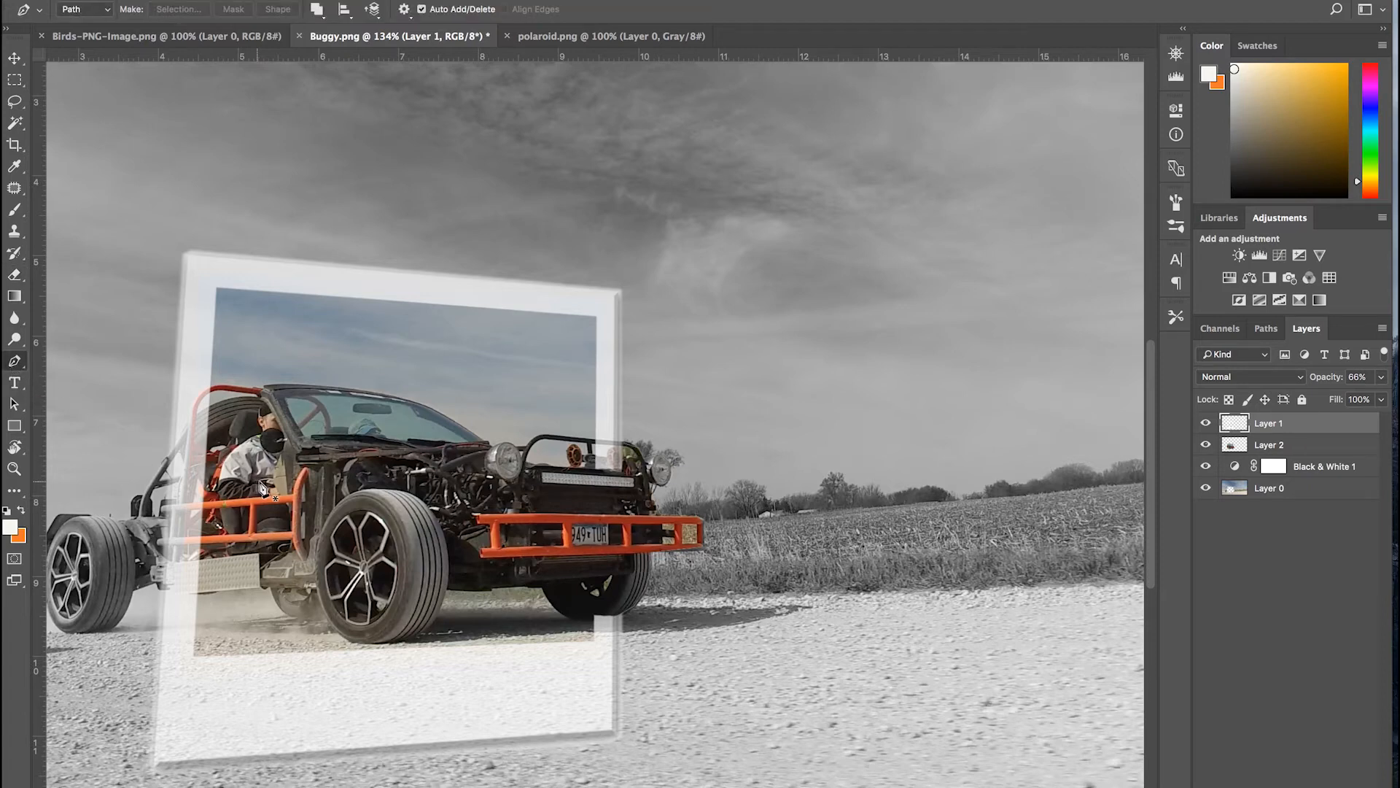
scroll(600, 627, up, 2)
scroll(588, 456, up, 4)
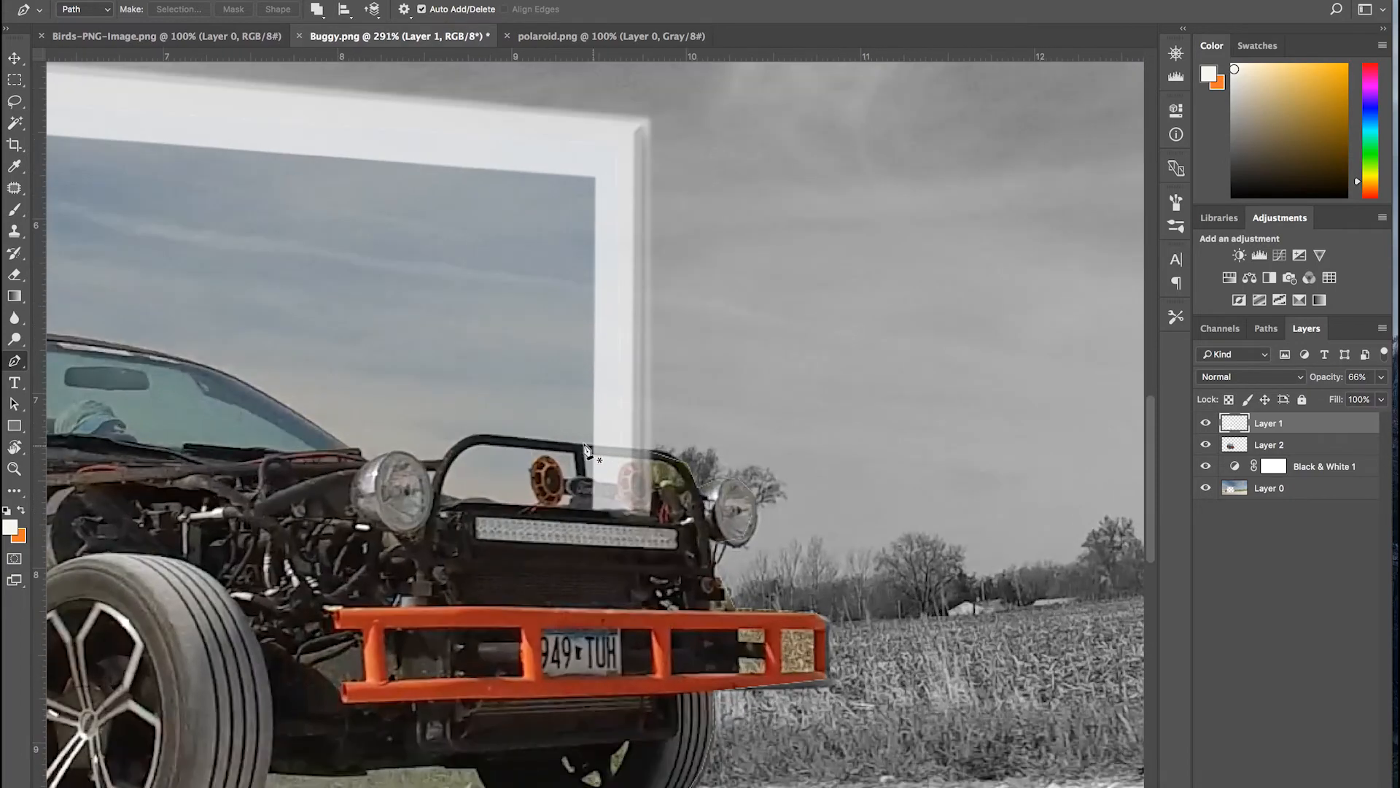
click(587, 450)
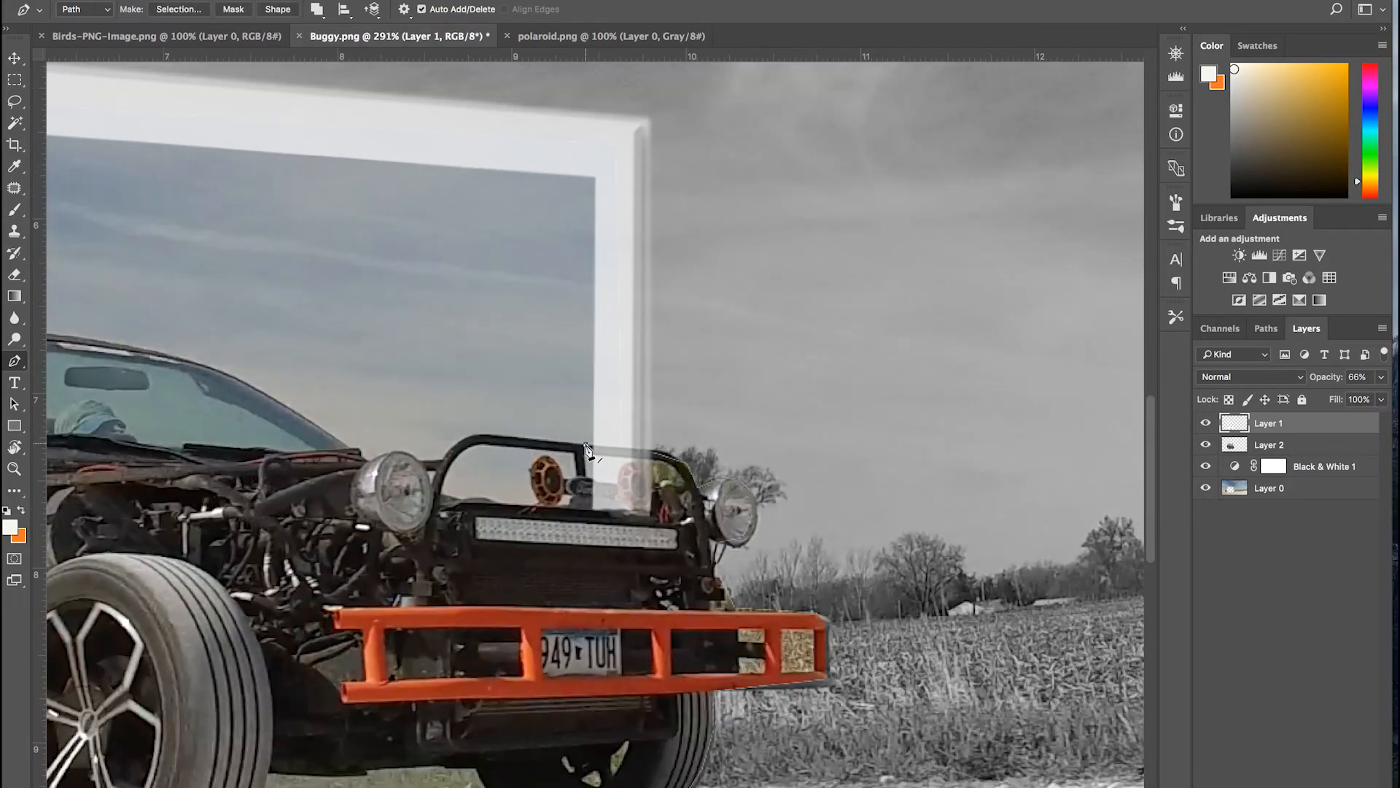
click(657, 450)
click(585, 453)
click(1266, 329)
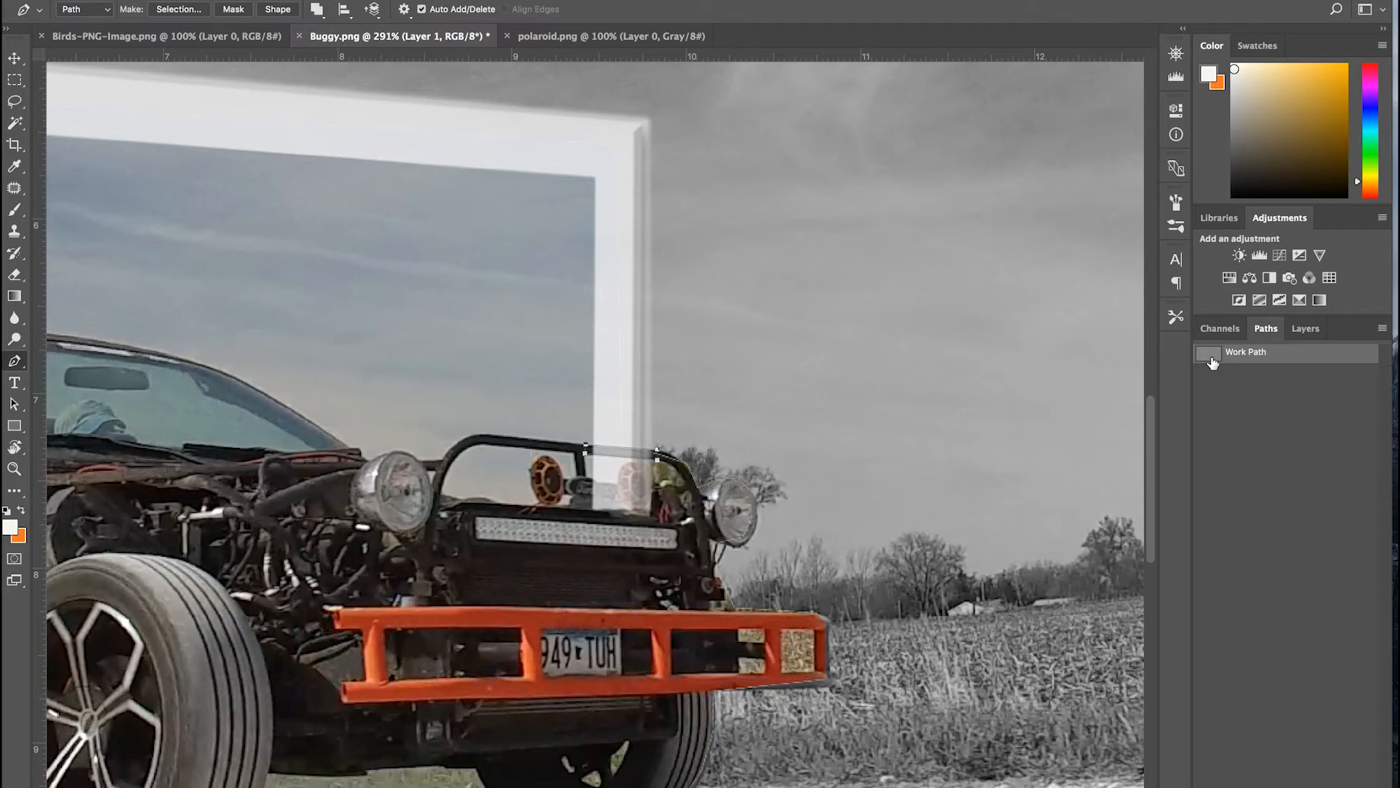
drag(1212, 361, 1211, 357)
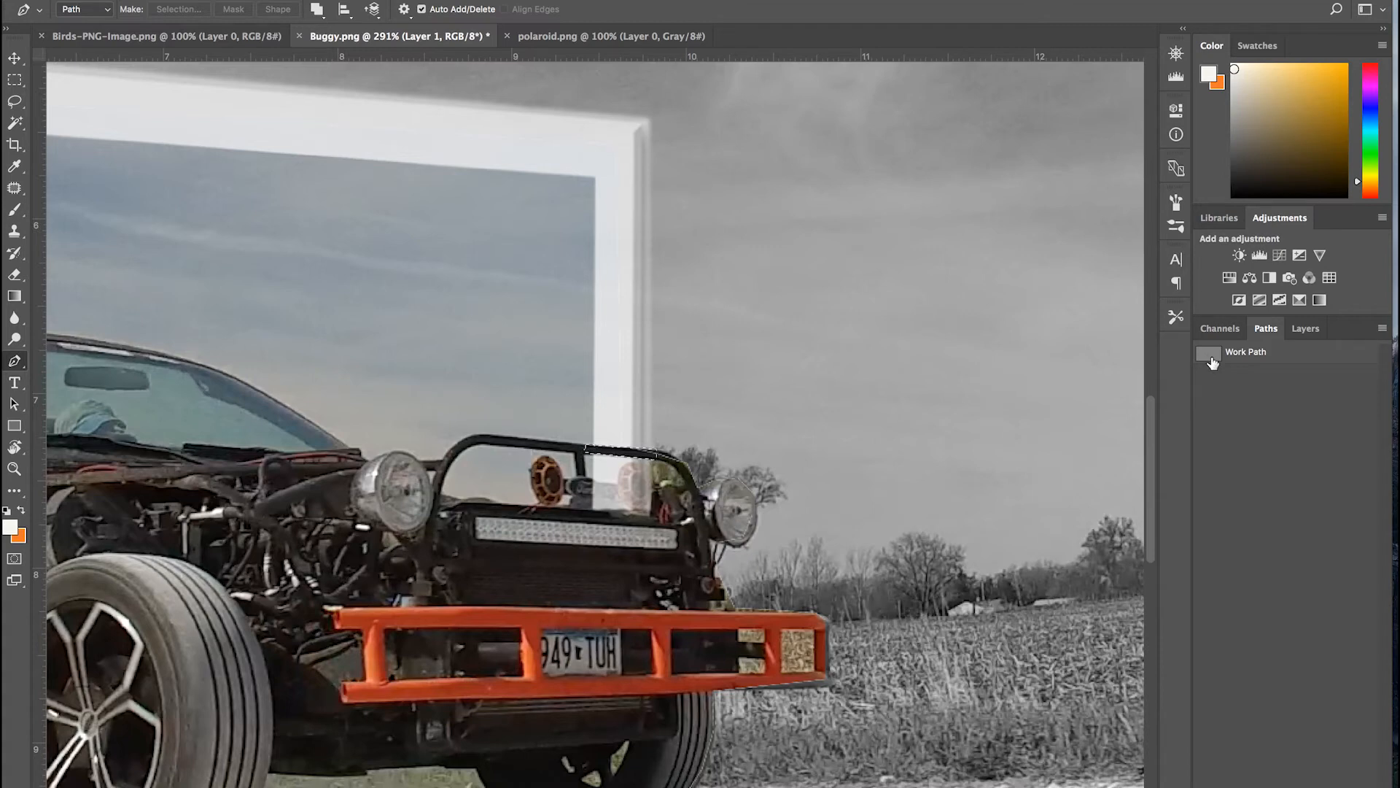
Step: Trace the frame area covering the second round orange lamp with the Pen tool, and delete that selection from Layer 1
scroll(608, 469, up, 3)
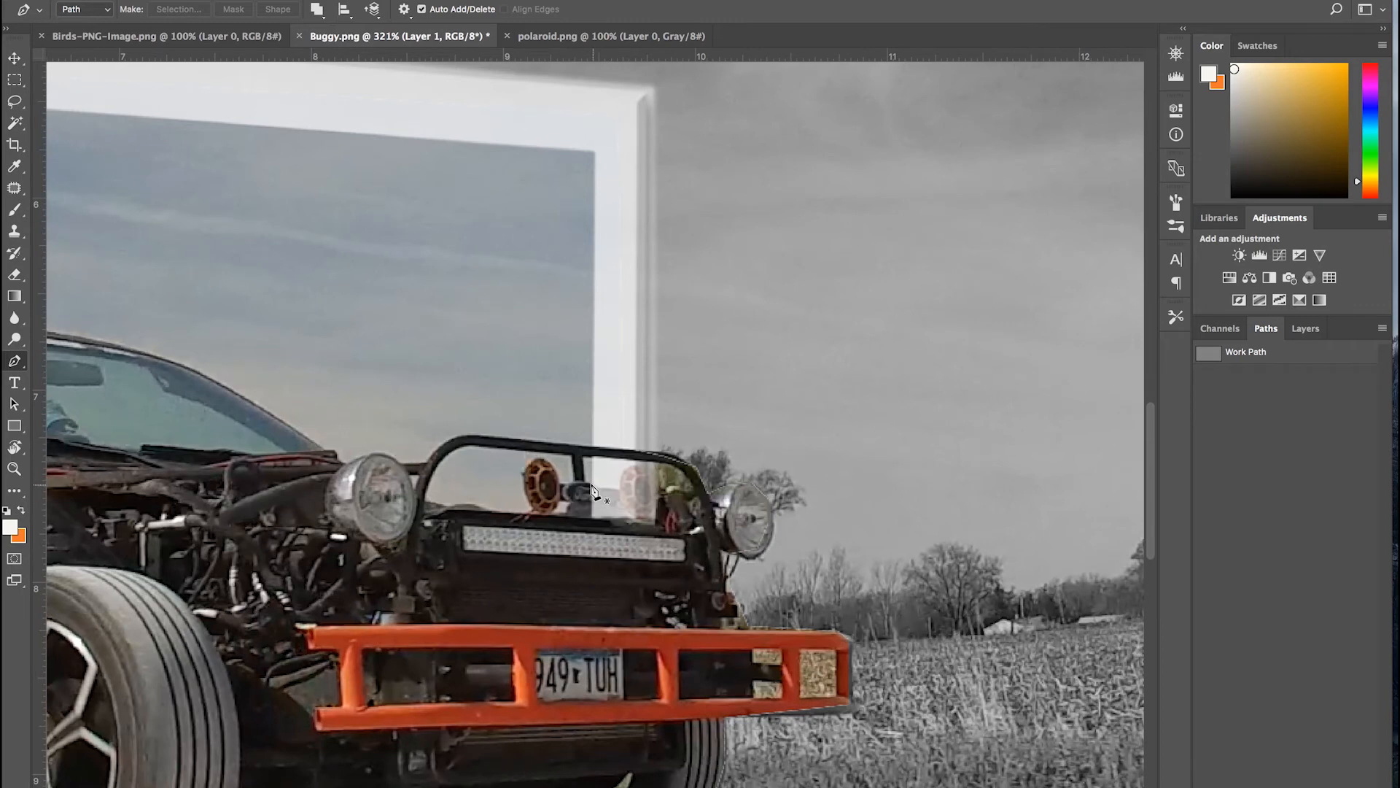
click(591, 487)
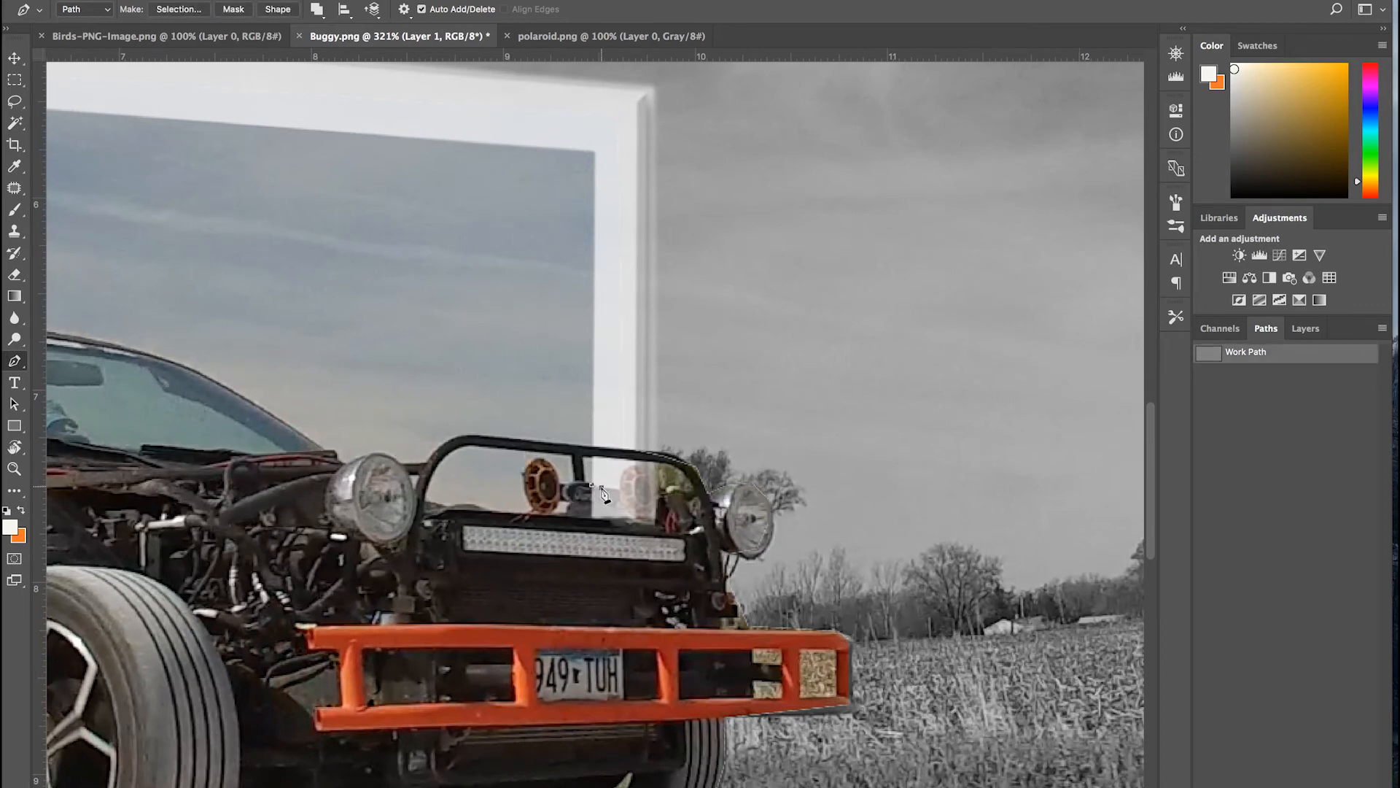
click(619, 488)
click(620, 474)
click(629, 467)
click(640, 465)
click(621, 502)
click(609, 502)
click(597, 498)
drag(1208, 358, 1210, 360)
super+click(1210, 359)
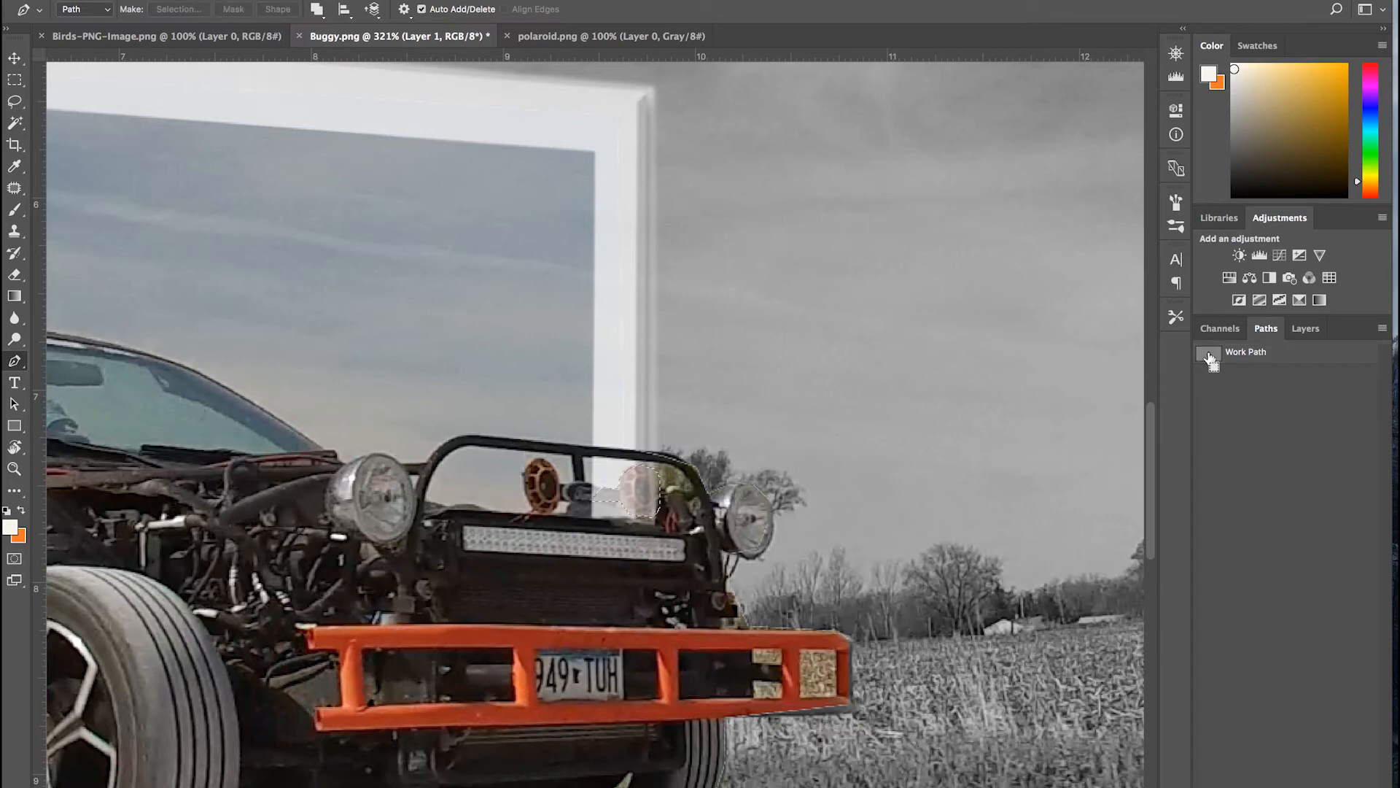
key(Delete)
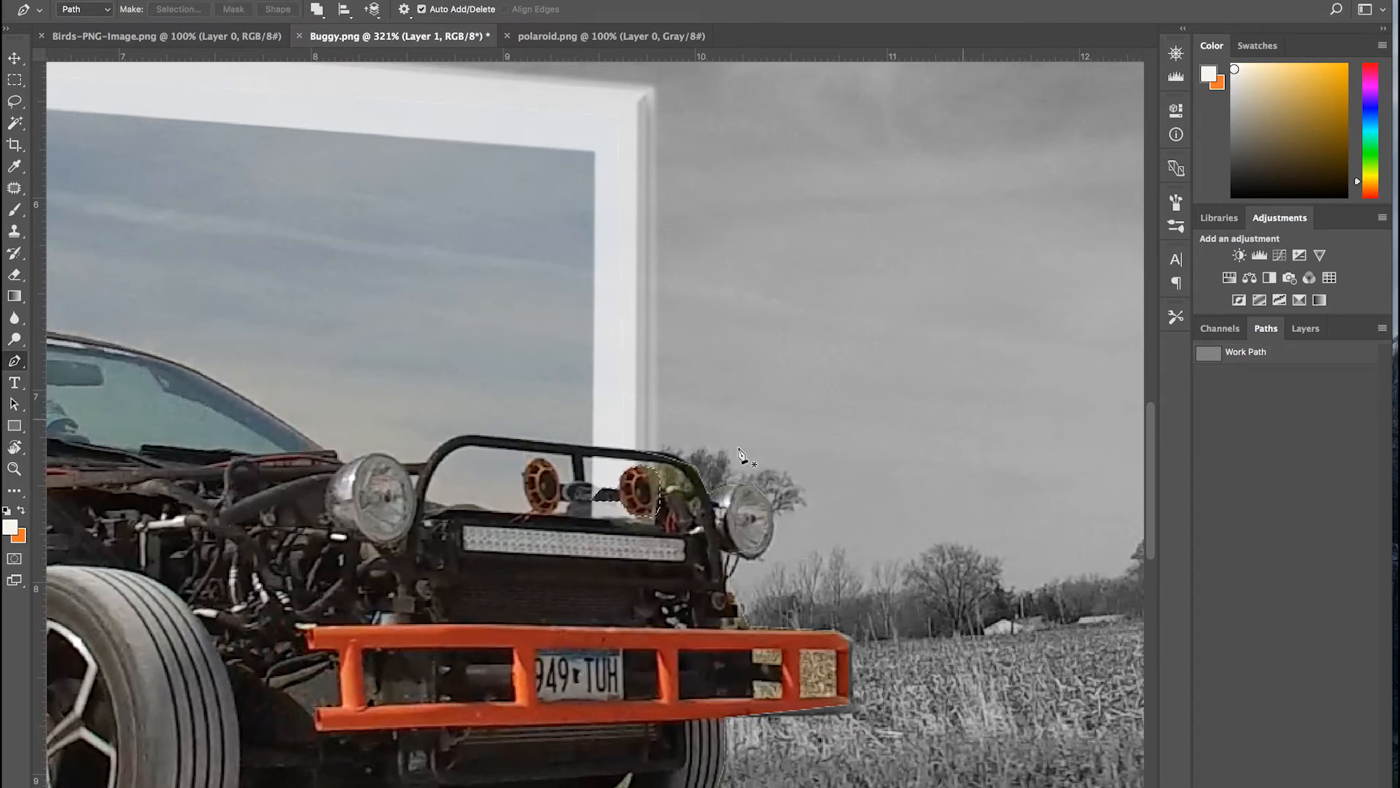
key(super+d)
Step: Outline the small frame remnant over the bracket between the two orange lamps with a path, and remove it from Layer 1
click(609, 489)
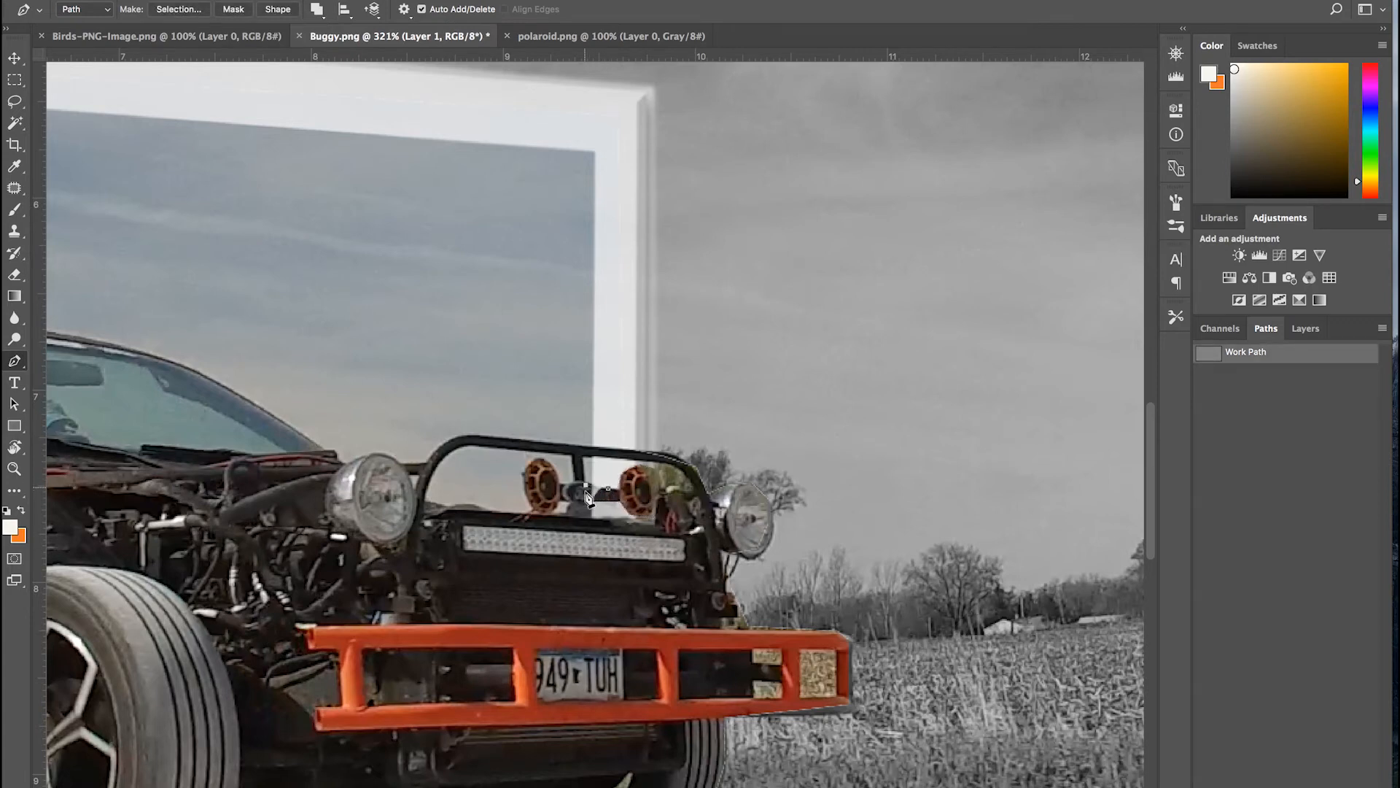
click(585, 486)
click(603, 498)
super+click(1212, 352)
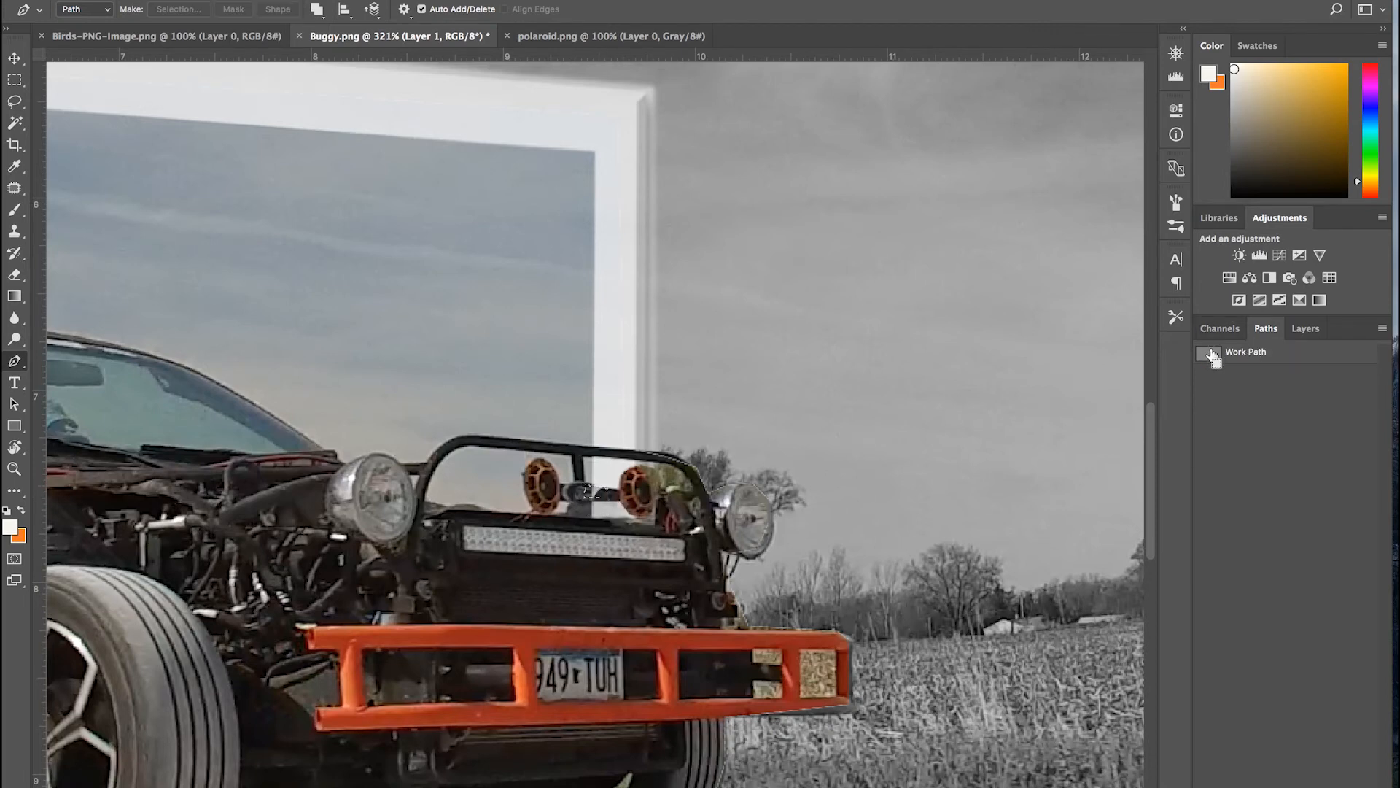
Step: Trace the frame remnant along the bottom edge of the far front wheel with a Pen path, and delete it from Layer 1
scroll(730, 514, down, 6)
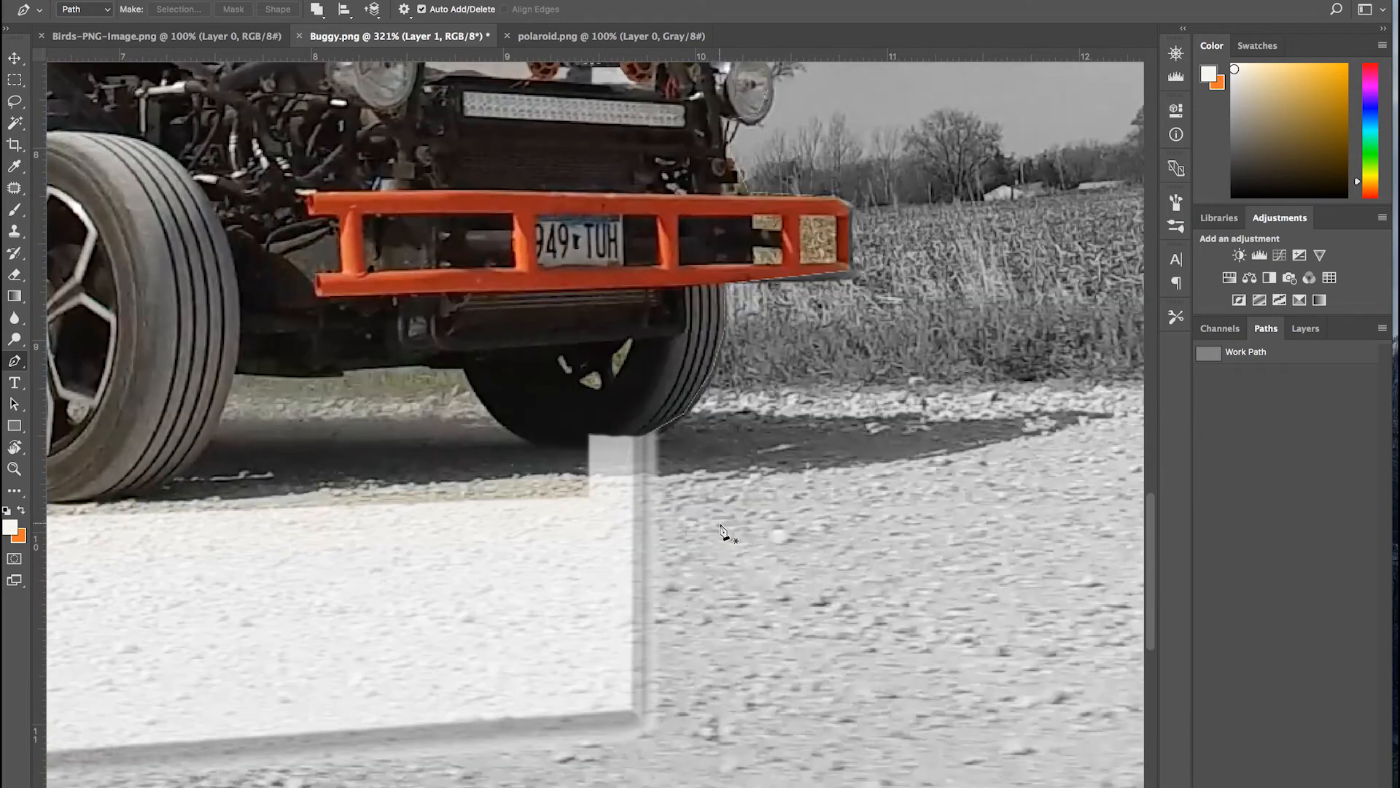
click(581, 443)
click(607, 442)
click(632, 441)
click(663, 430)
click(576, 414)
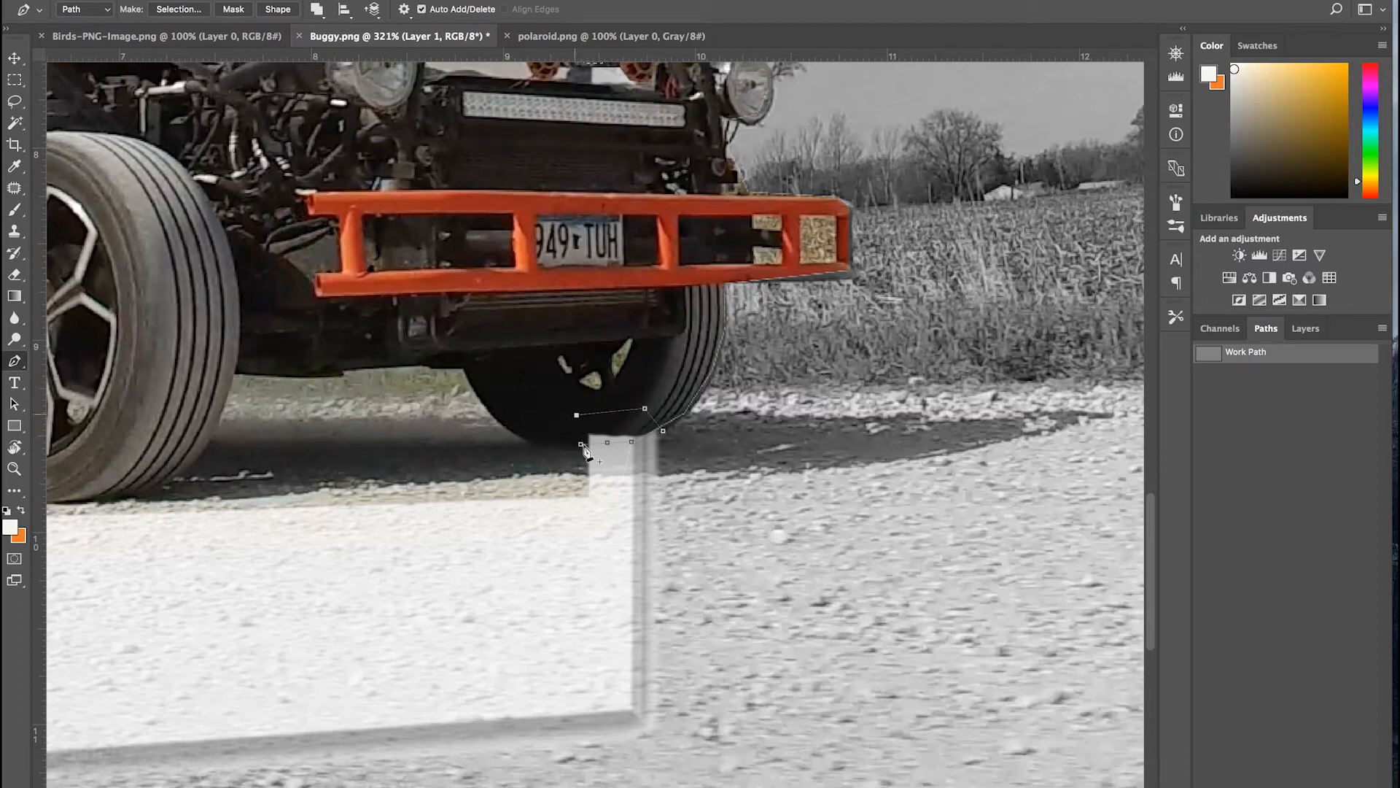
click(581, 444)
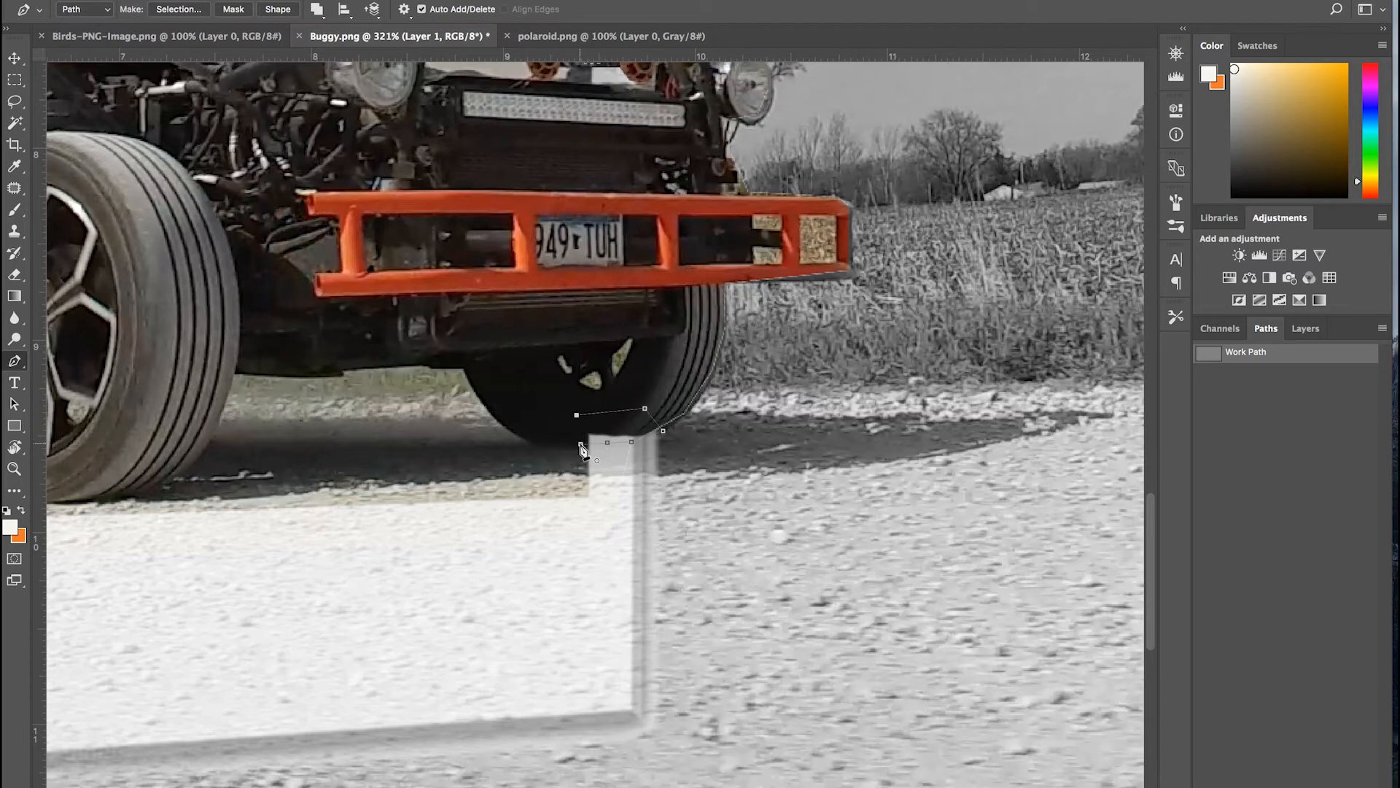
ctrl+click(1206, 351)
key(Delete)
key(ctrl+d)
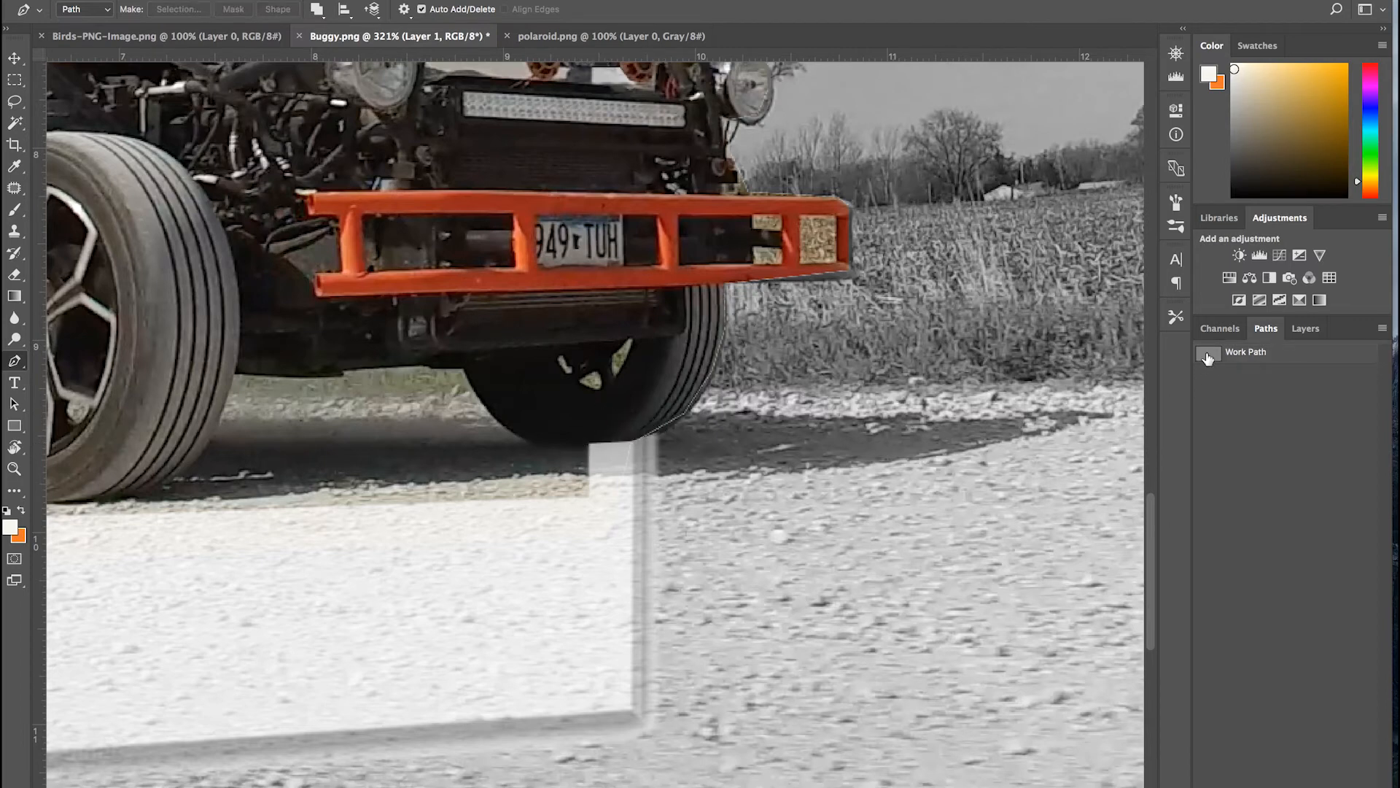
Step: Raise the polaroid frame layer, Layer 1, to full opacity and deselect all layers
click(1315, 328)
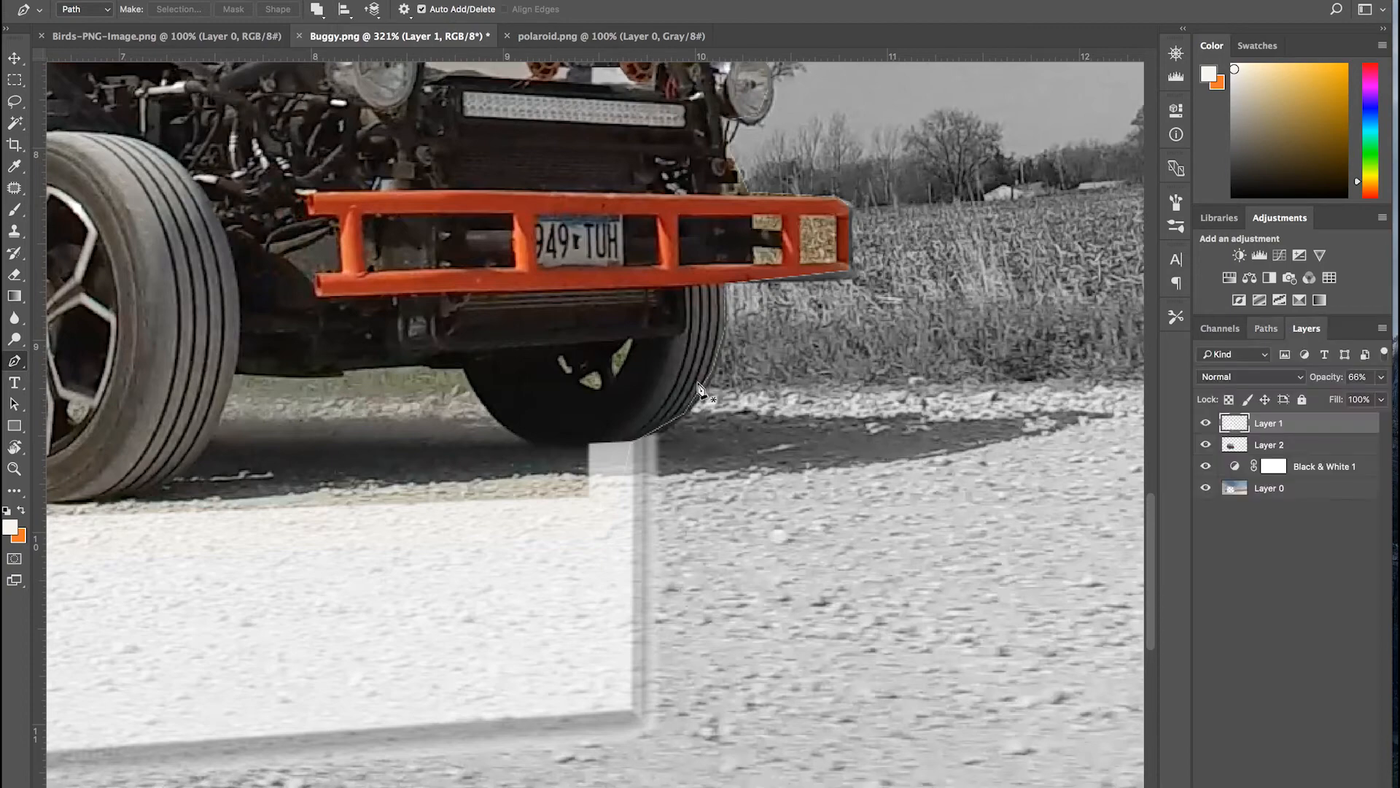
scroll(698, 390, down, 4)
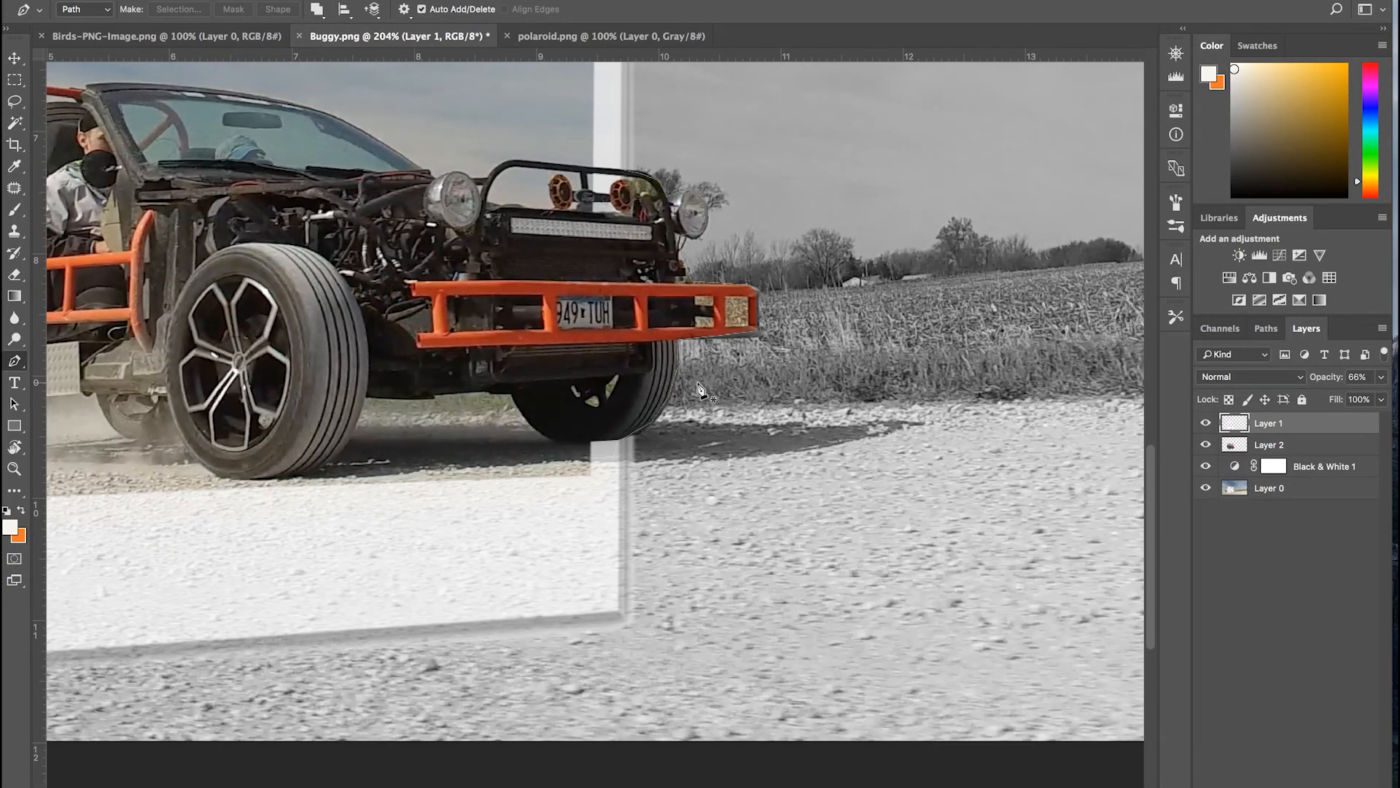
scroll(698, 390, down, 6)
key(v)
click(1381, 376)
drag(1355, 397, 1392, 403)
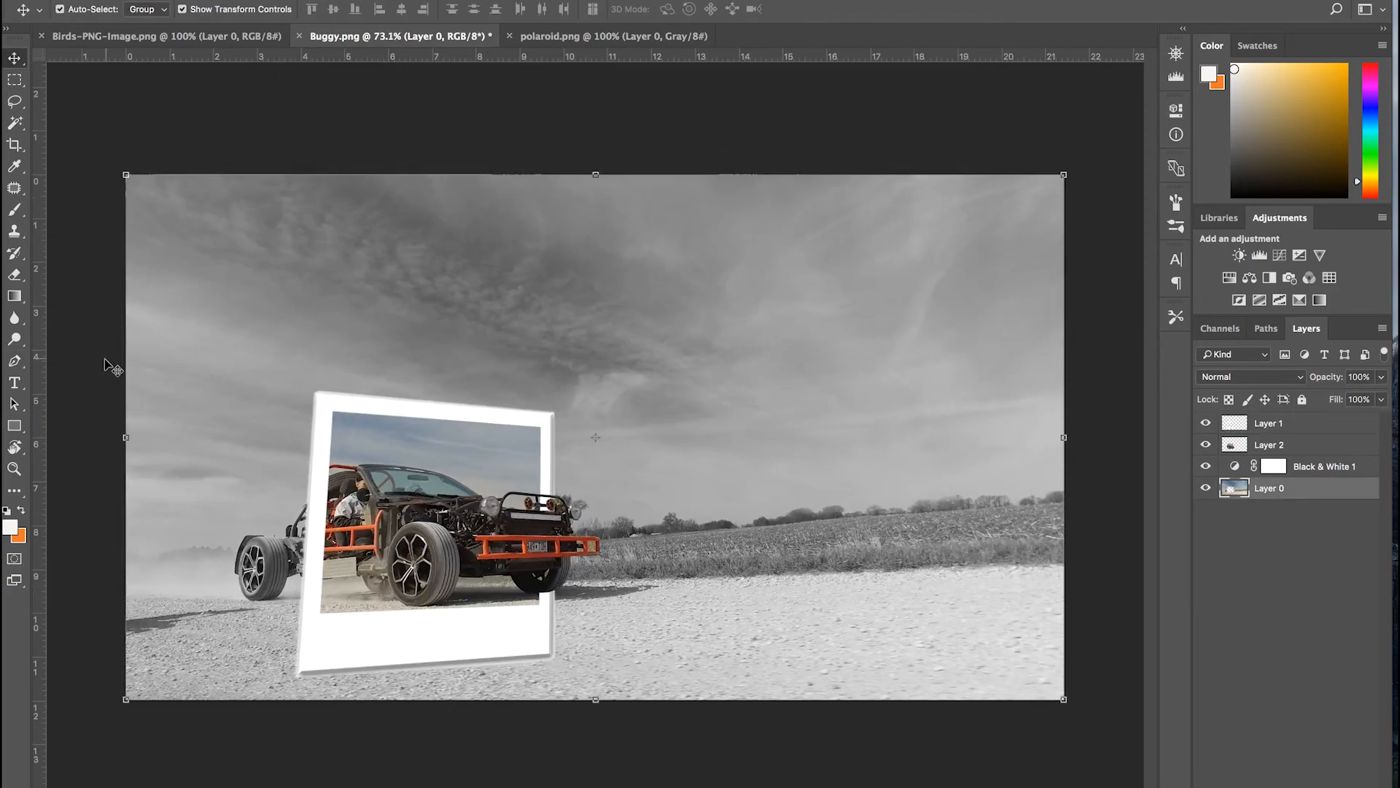
click(107, 360)
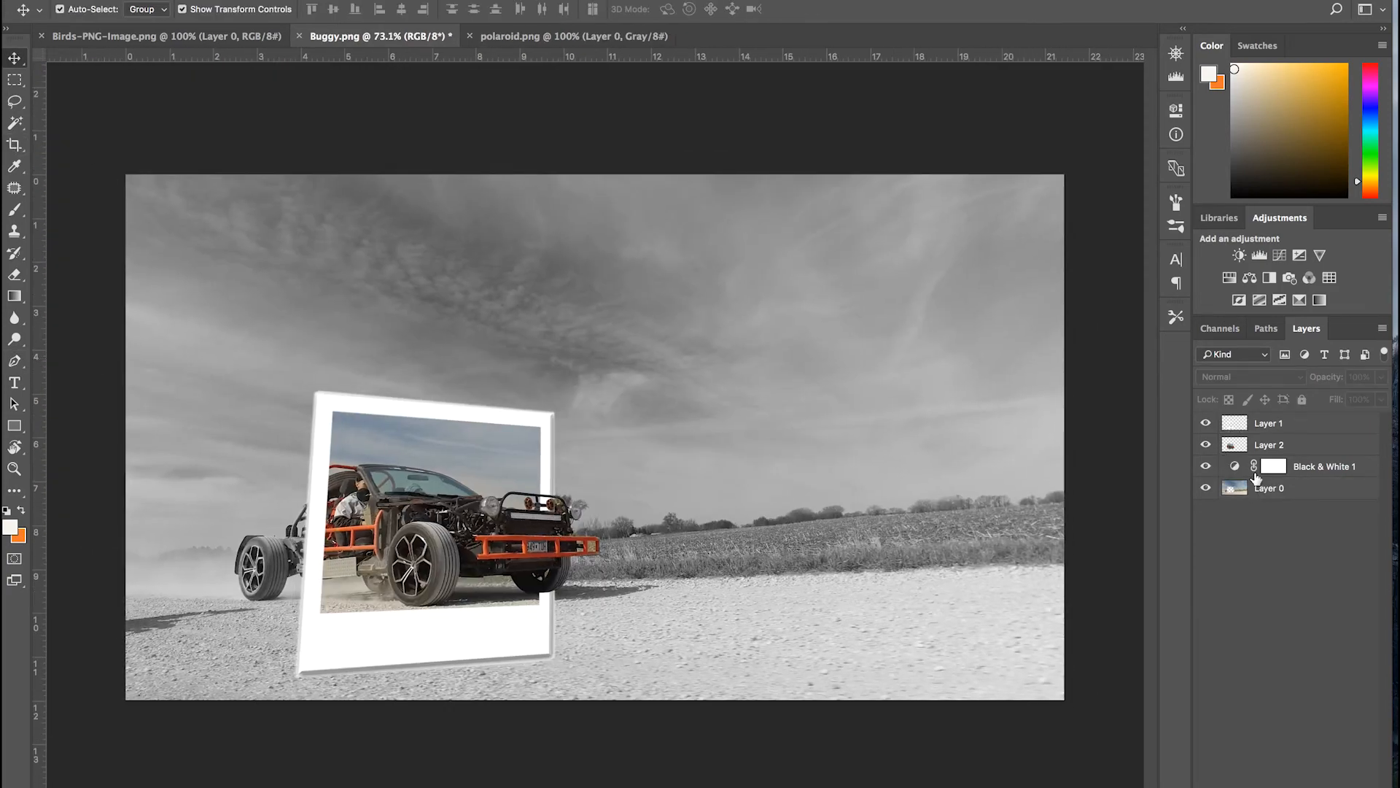
Step: Crop the image to a 1:1 square about 10 in wide, framing the polaroid and the whole buggy
click(1275, 490)
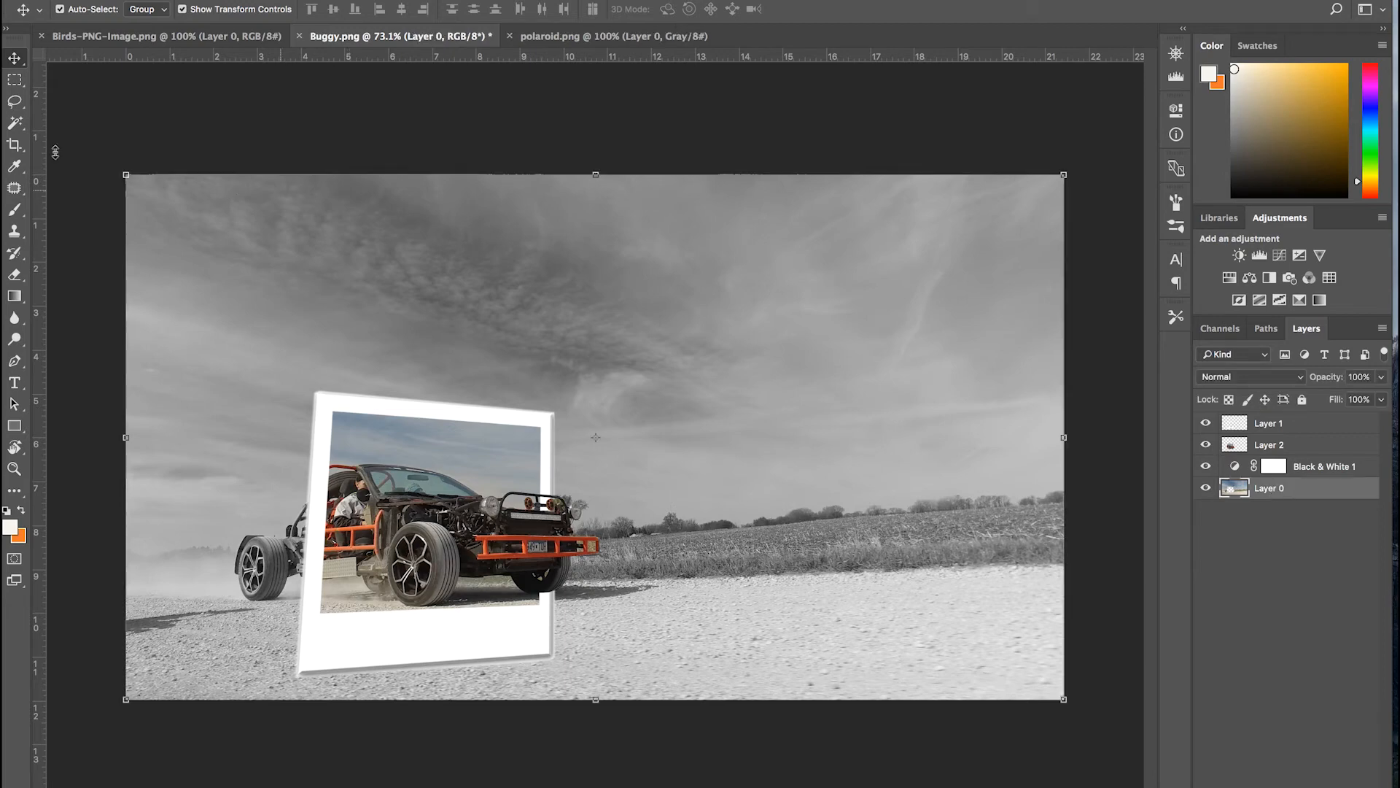
click(14, 144)
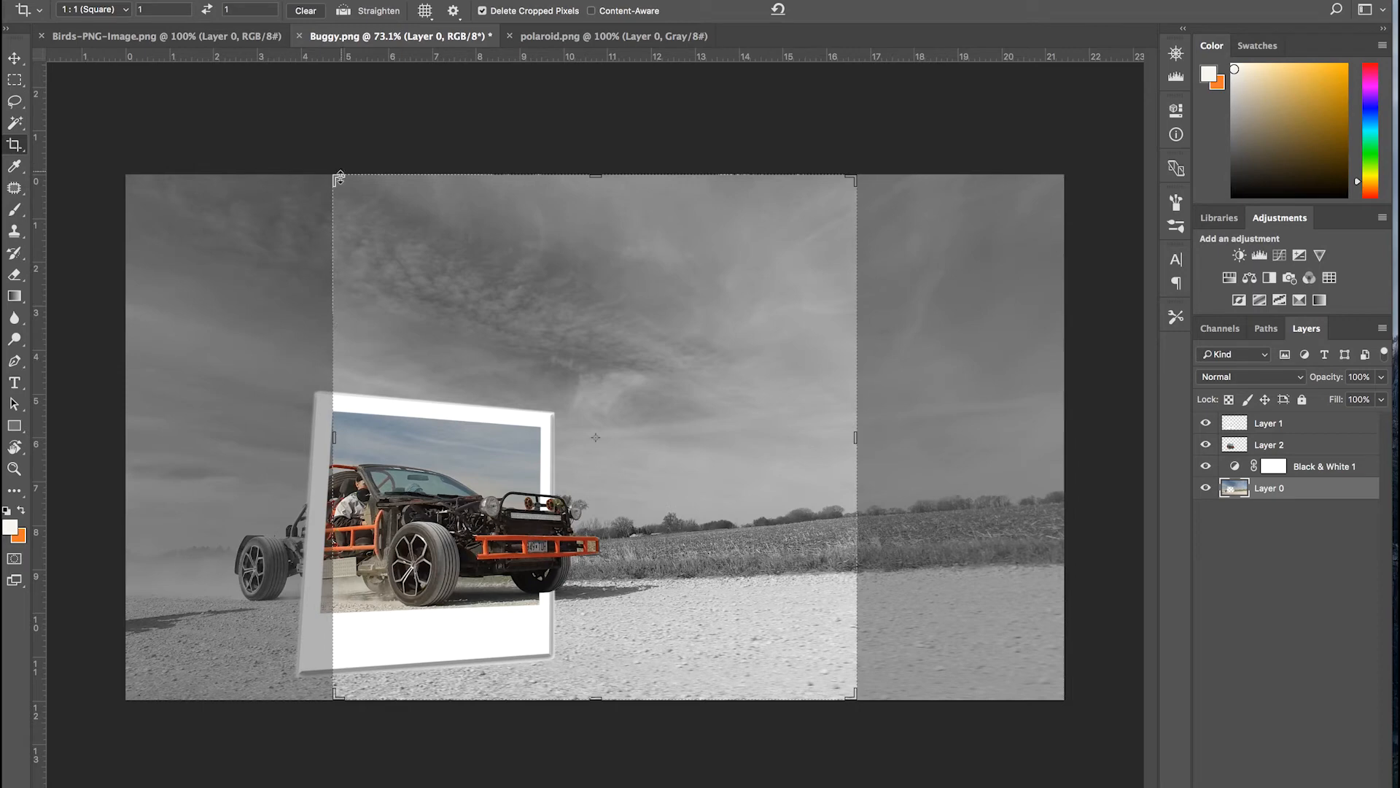
drag(338, 178, 371, 226)
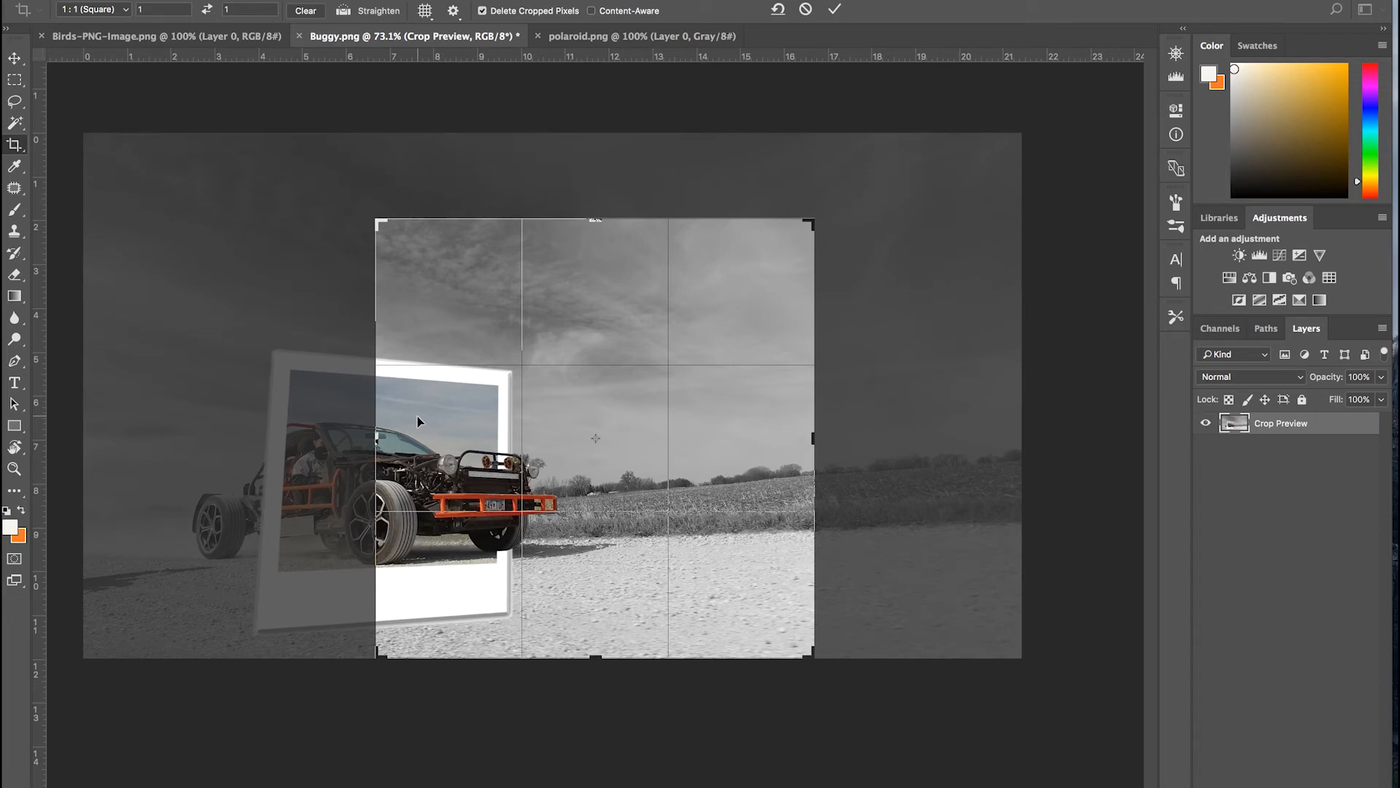
drag(513, 422, 630, 405)
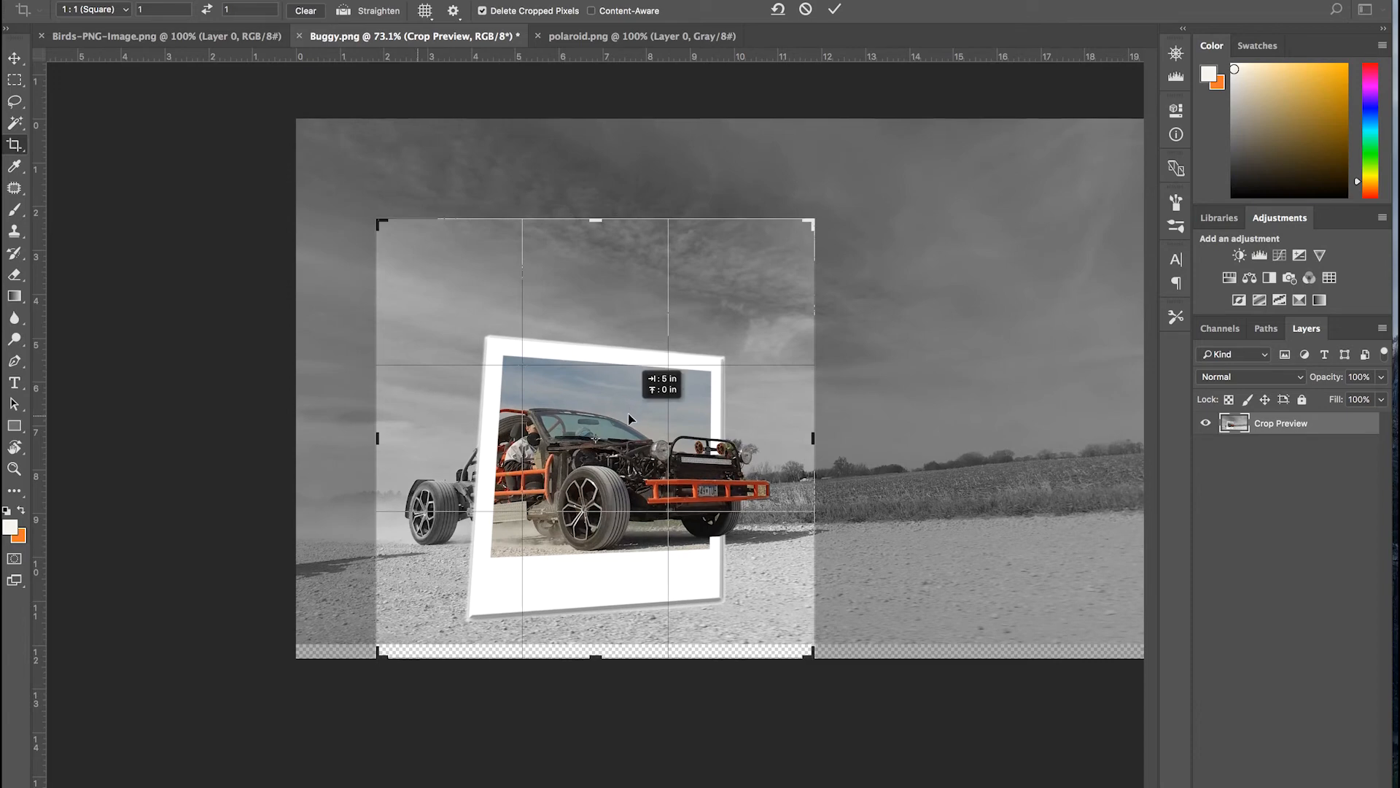
drag(631, 420, 631, 426)
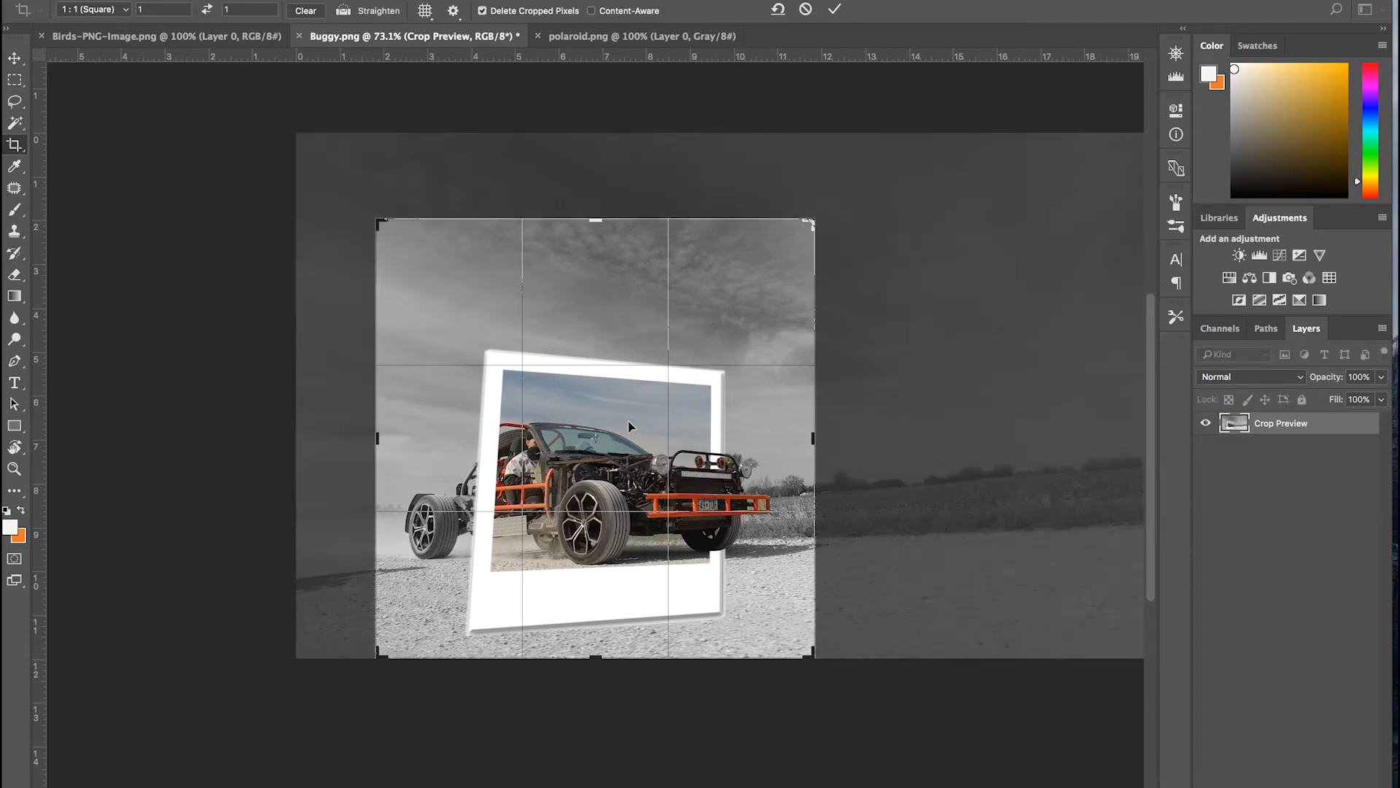
key(Return)
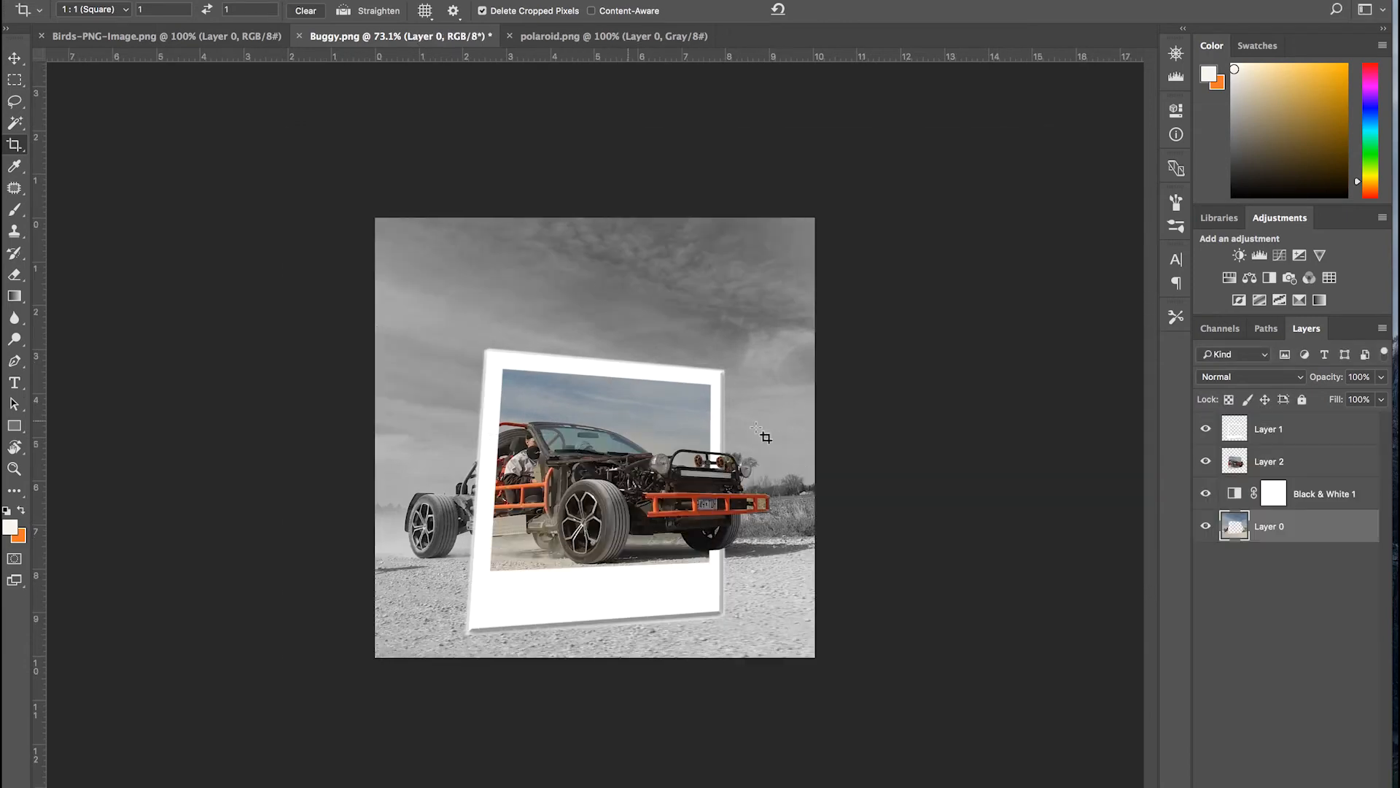
Step: Copy the birds from Birds-PNG-Image.png into the Buggy document and place them in the upper-right sky, flush with the image's right edge
click(244, 38)
click(16, 59)
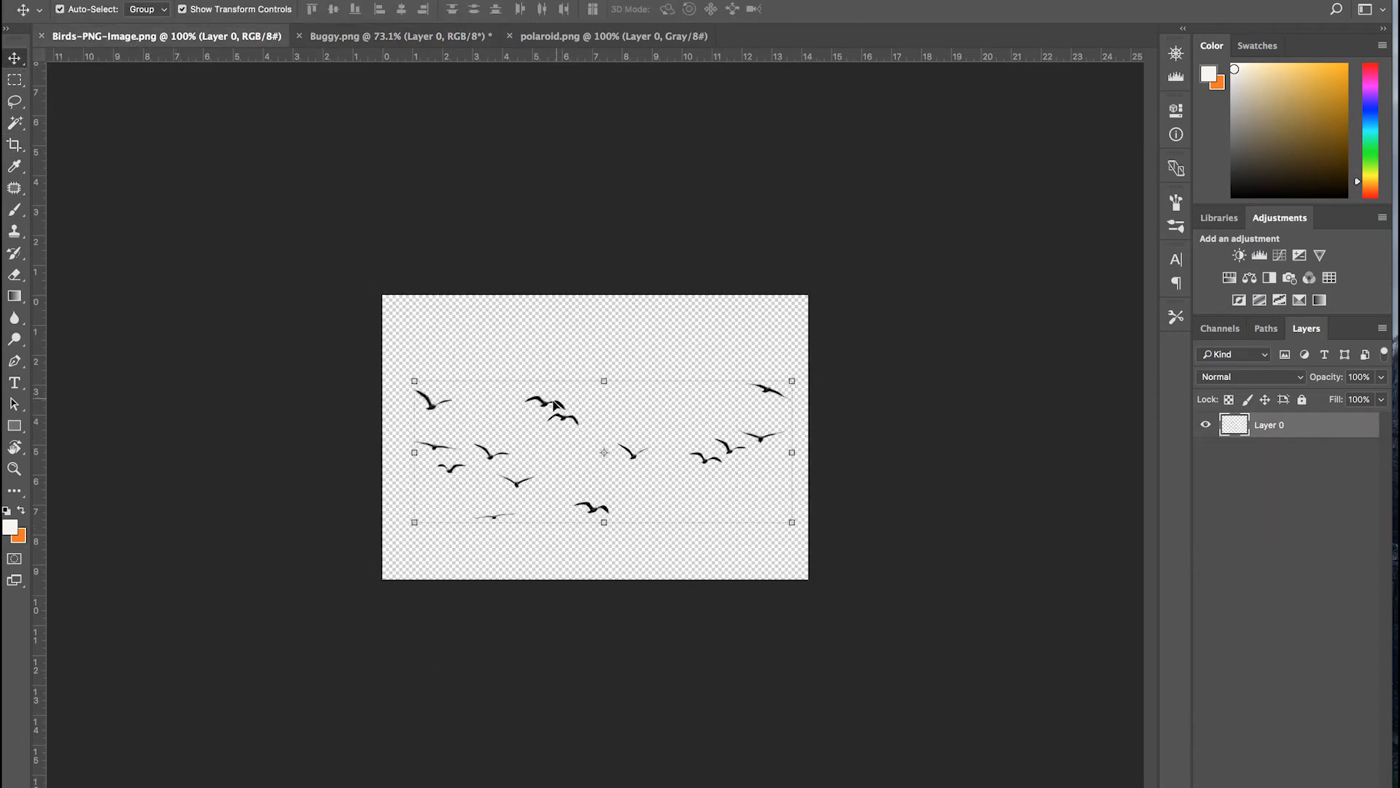
drag(551, 403, 551, 403)
drag(540, 398, 538, 196)
drag(680, 236, 680, 235)
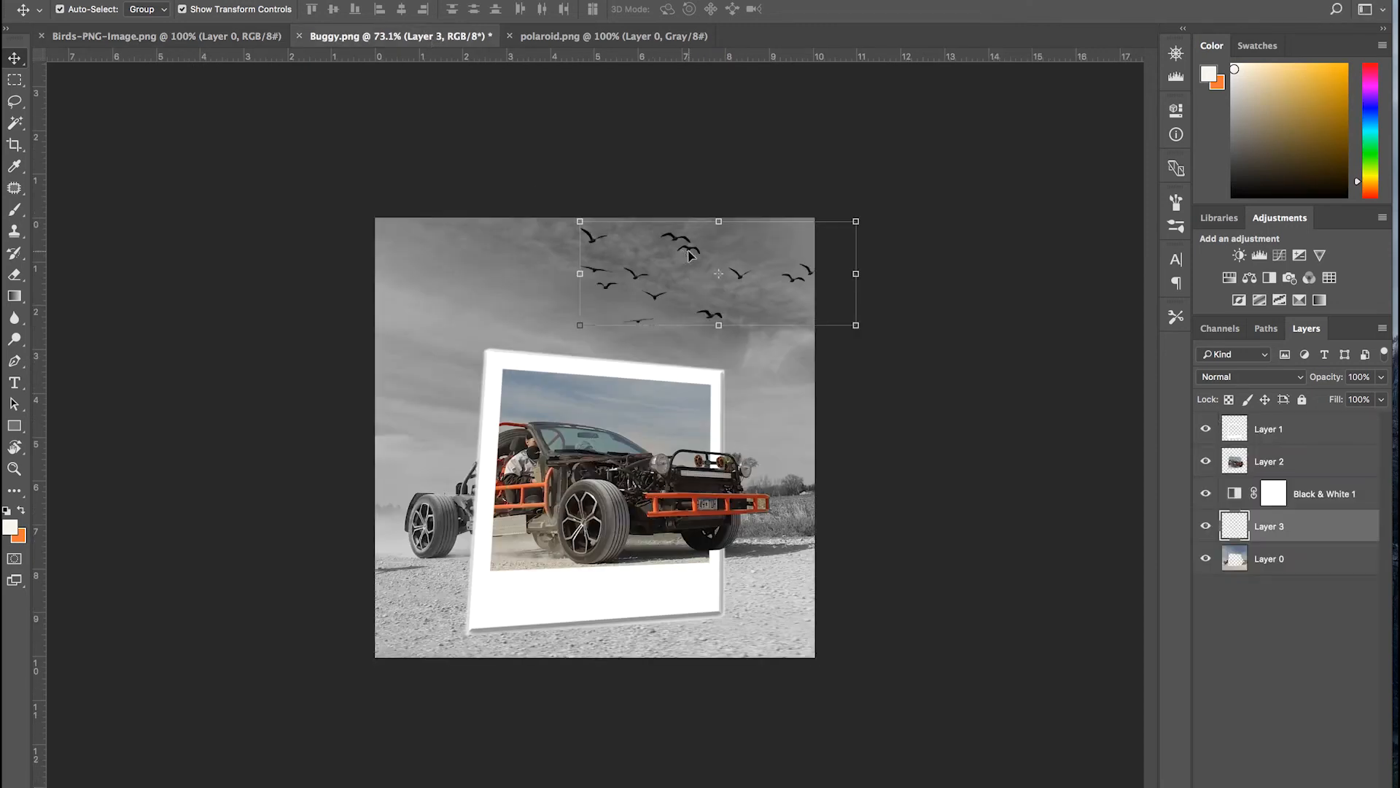
drag(684, 244, 646, 245)
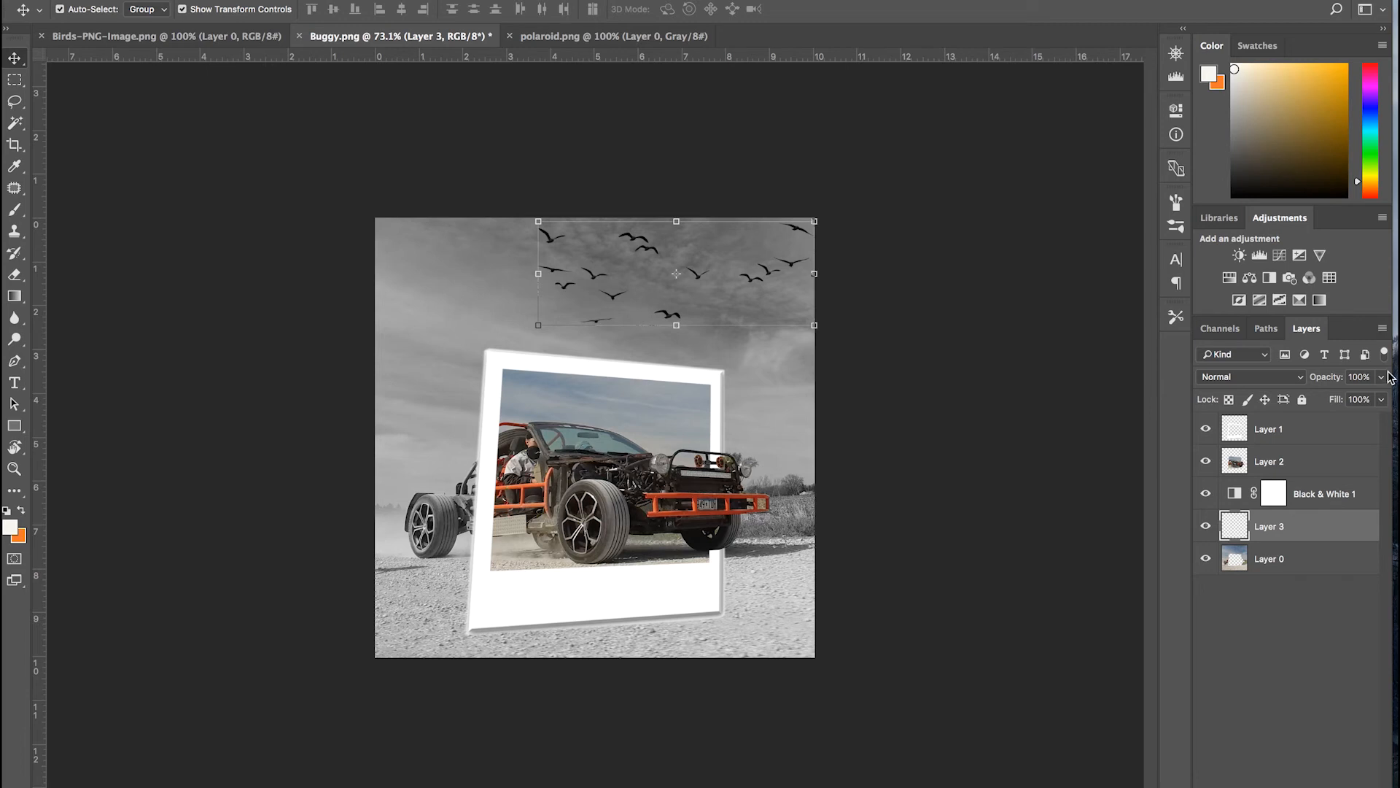
Step: Lower the birds layer, Layer 3, to 71% opacity and erase several birds to thin out the flock
click(1380, 399)
drag(1377, 399, 1358, 402)
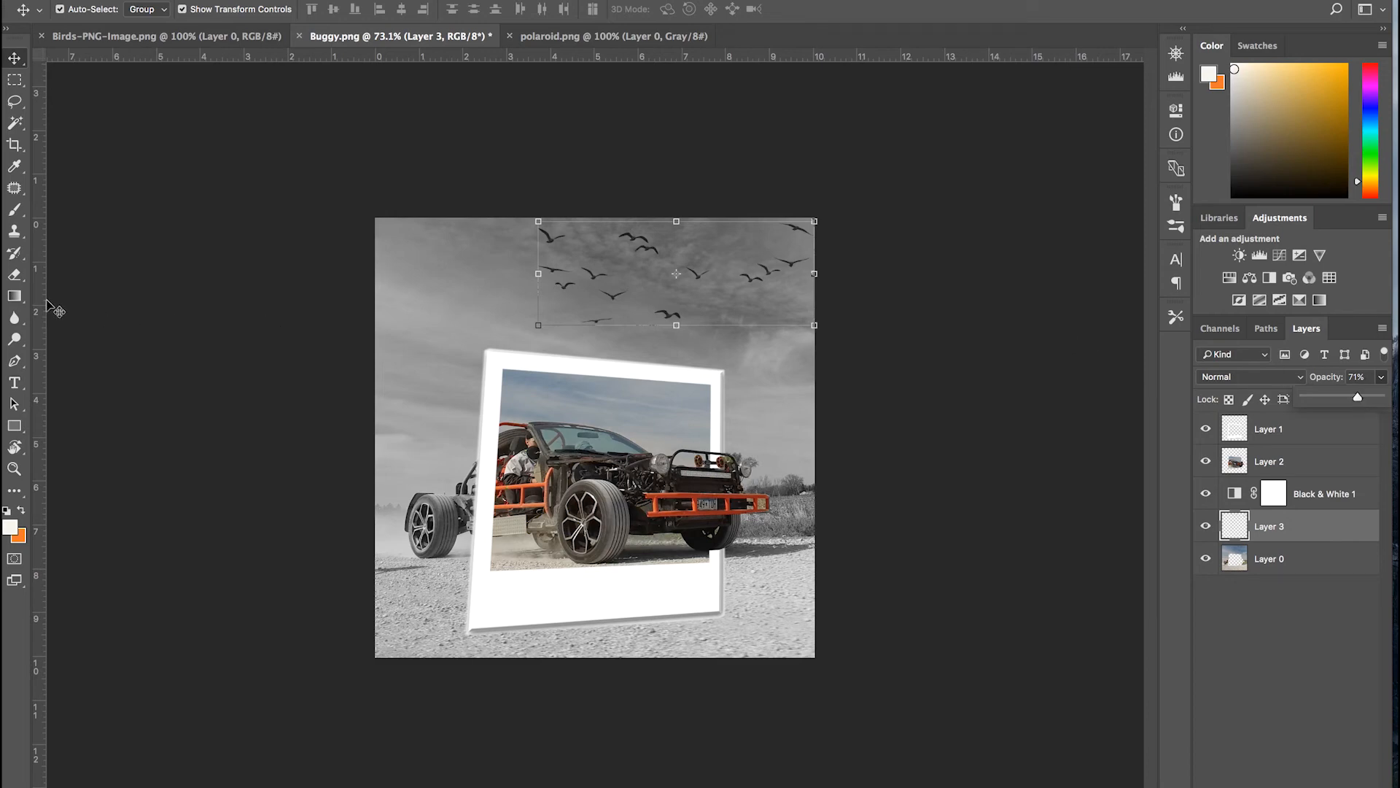
click(14, 277)
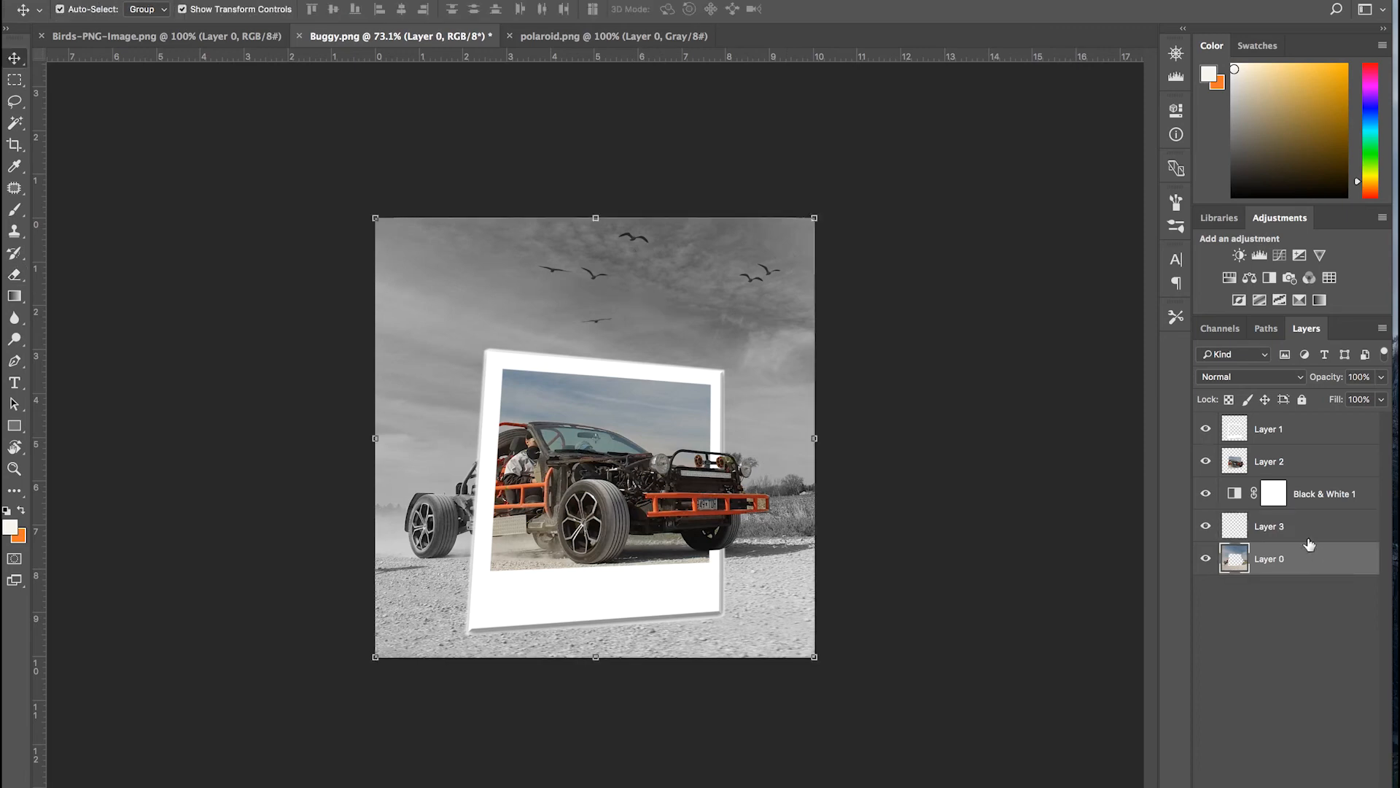
Step: Nudge the remaining birds on Layer 3 right and up toward the sky's upper-right corner, and deselect the layer
click(1309, 537)
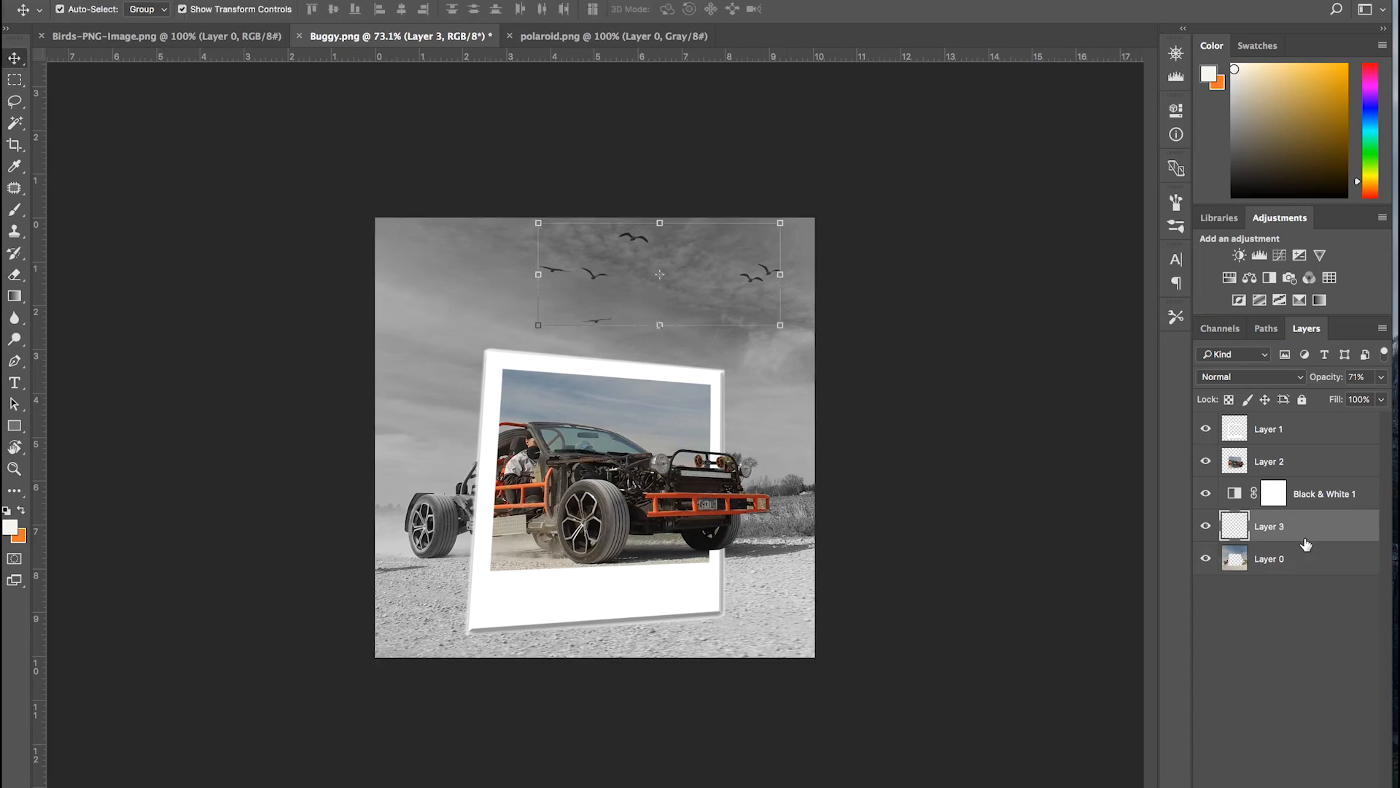
key(shift+Right)
key(shift+Right)
key(shift+Right)
key(shift+Right)
key(shift+Right)
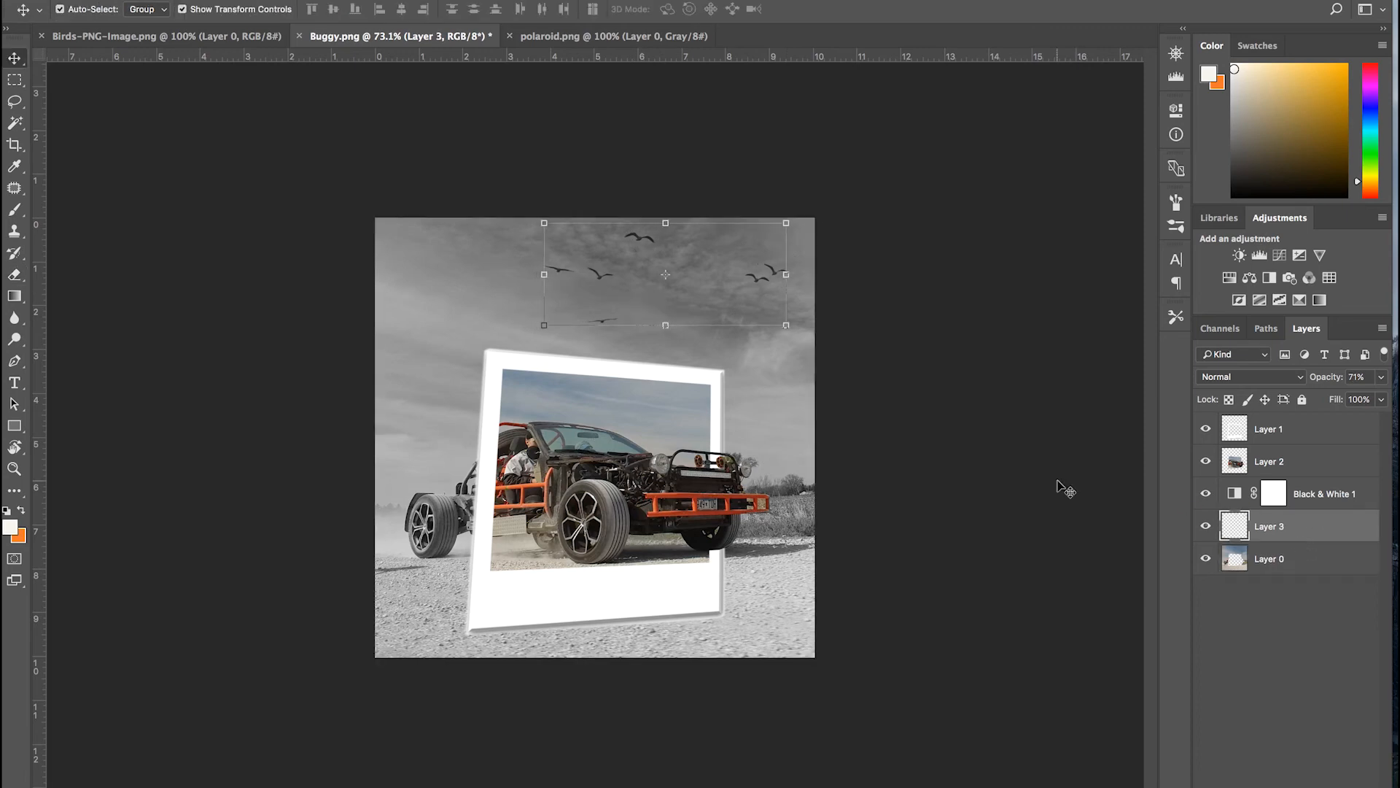
key(shift+Up)
key(shift+Up)
key(shift+Up)
key(shift+Up)
key(shift+Up)
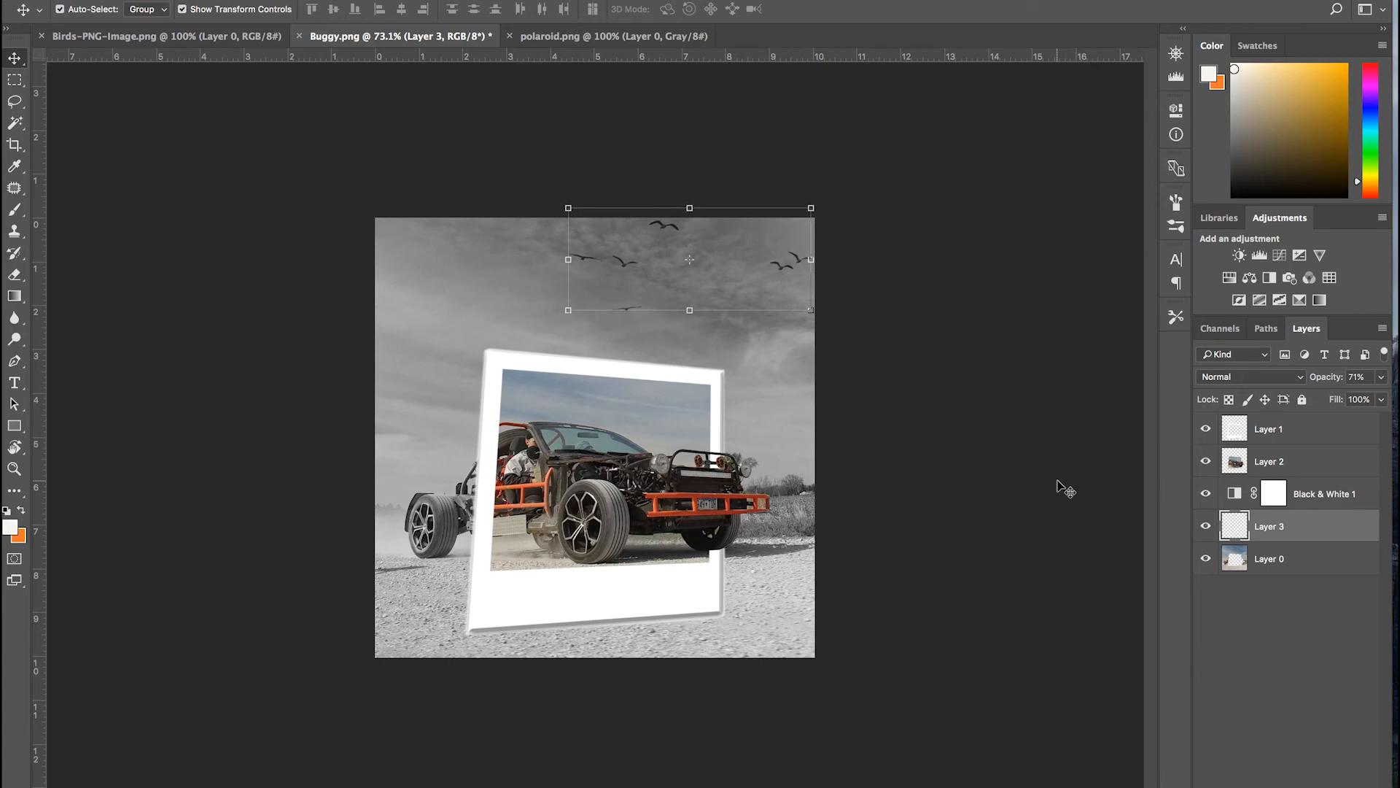
key(shift+Up)
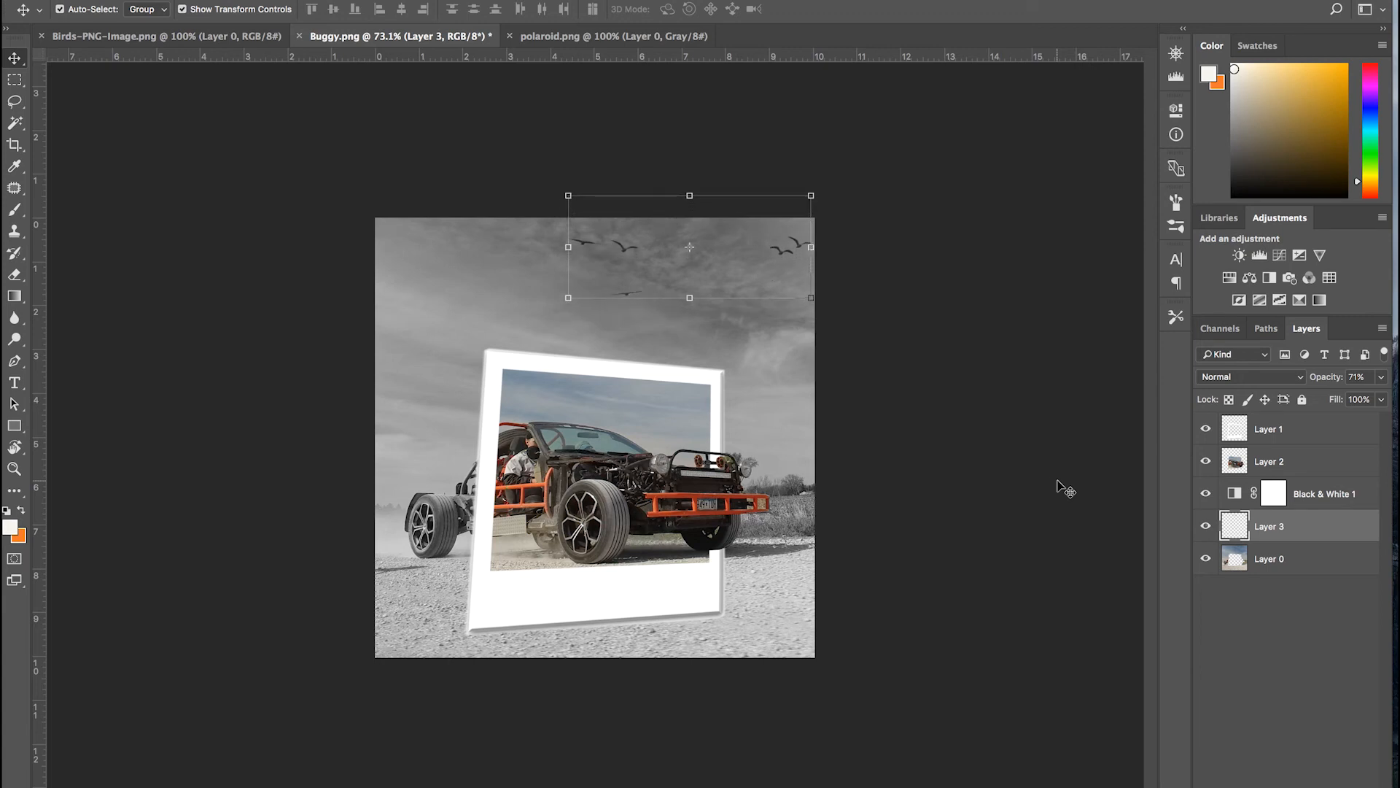
key(ctrl+h)
click(986, 475)
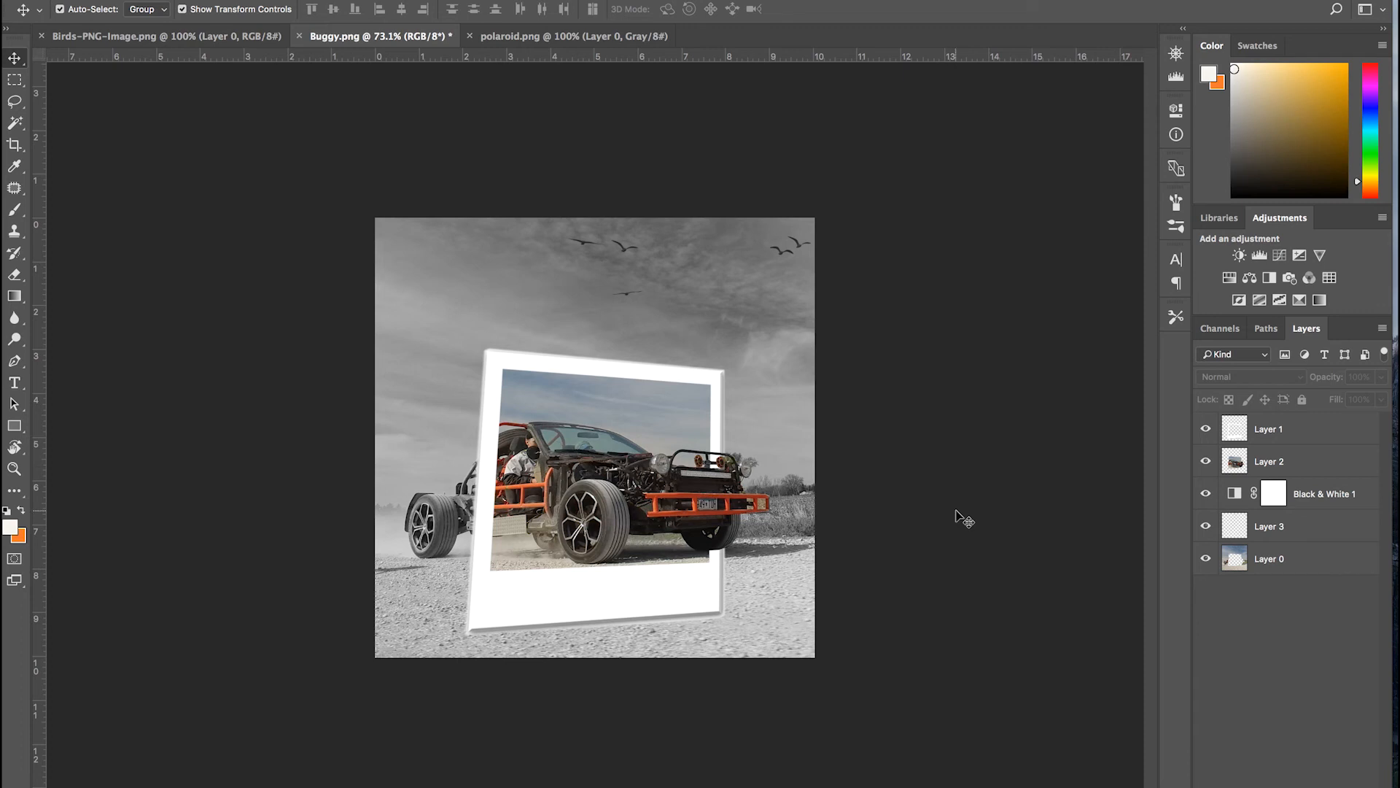
Step: Load Layer 2's outline as a selection and add a Vibrance adjustment masked to it, with Vibrance +4 and Saturation +5
click(1272, 461)
click(1026, 574)
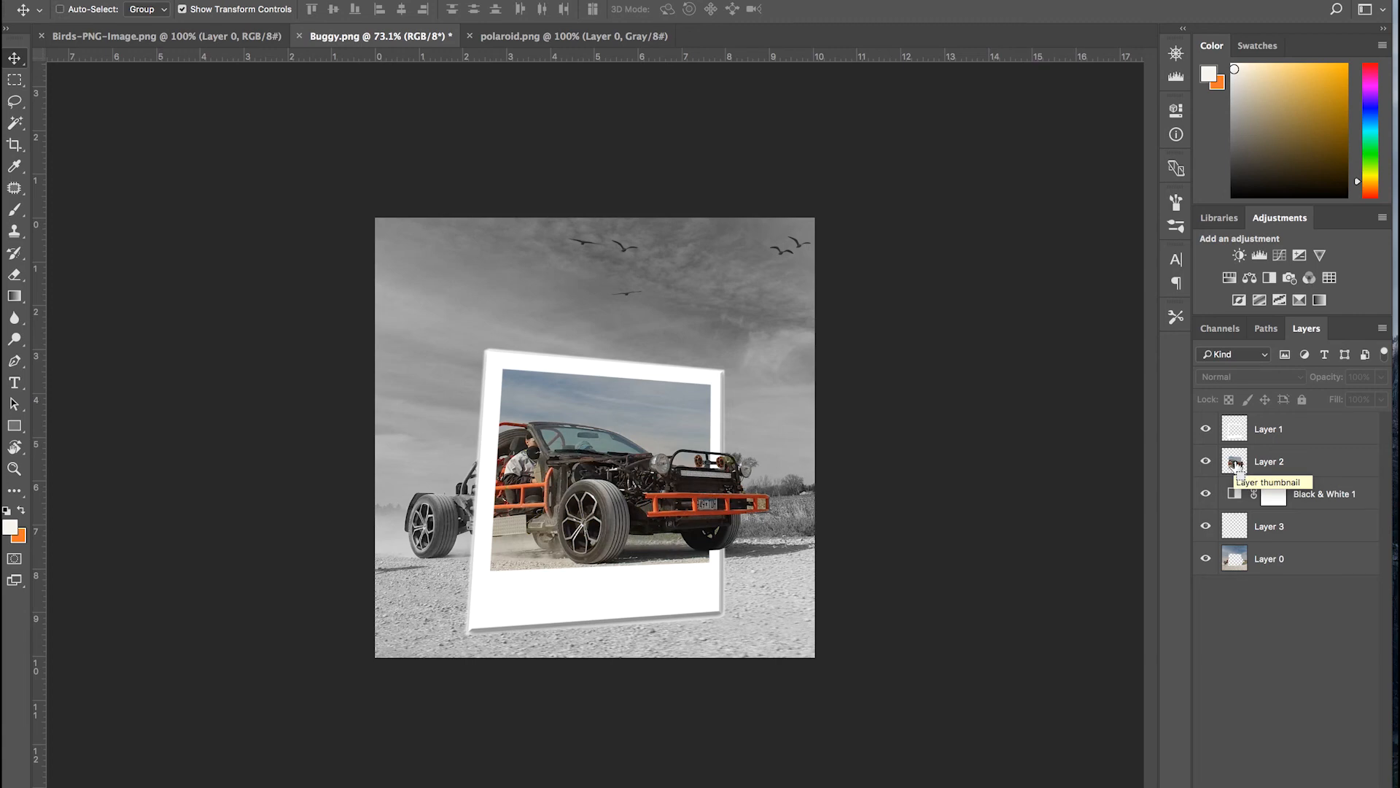
ctrl+click(1235, 465)
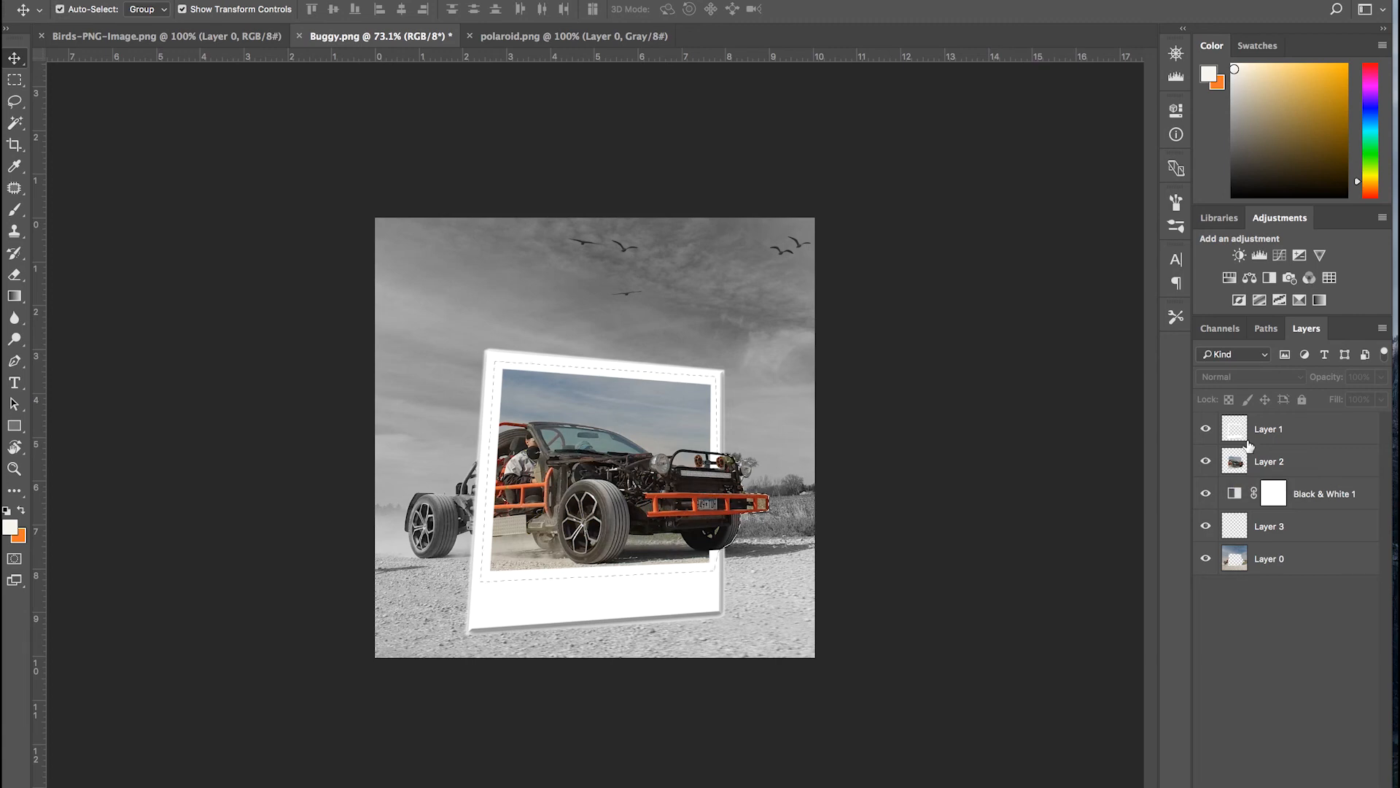
click(1319, 254)
drag(1032, 203, 1036, 173)
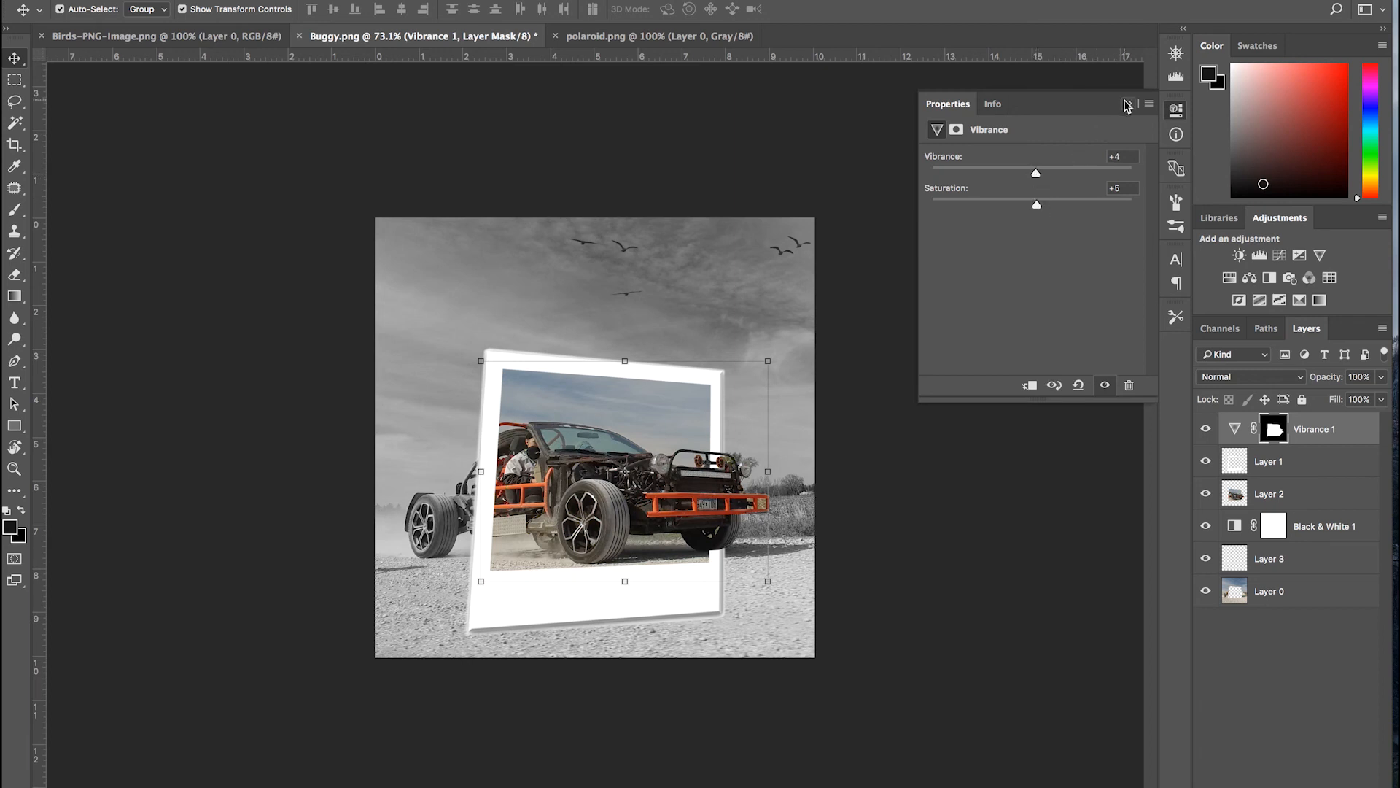
click(1128, 105)
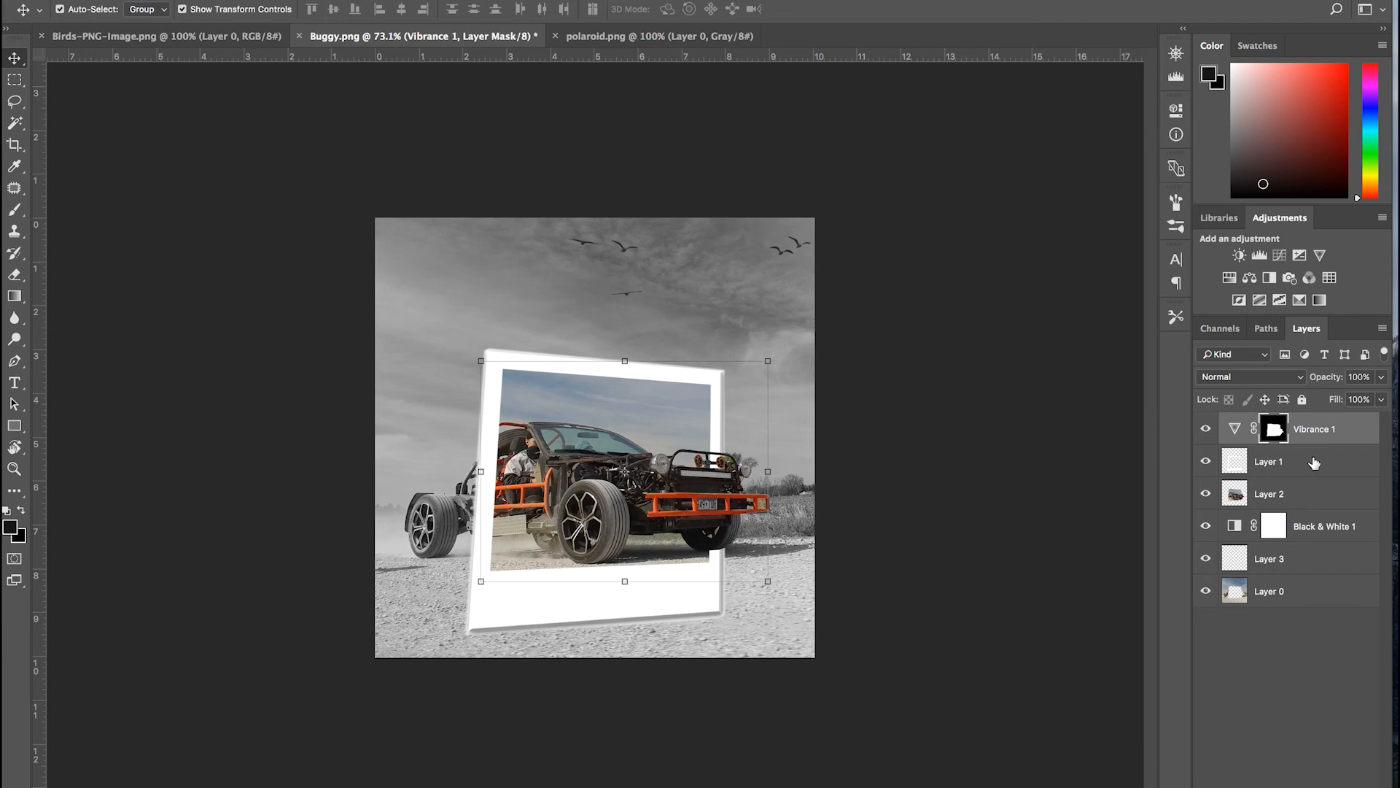
Step: Add a Brightness/Contrast adjustment masked to Layer 2's outline, and raise both contrast and brightness slightly
super+click(1240, 496)
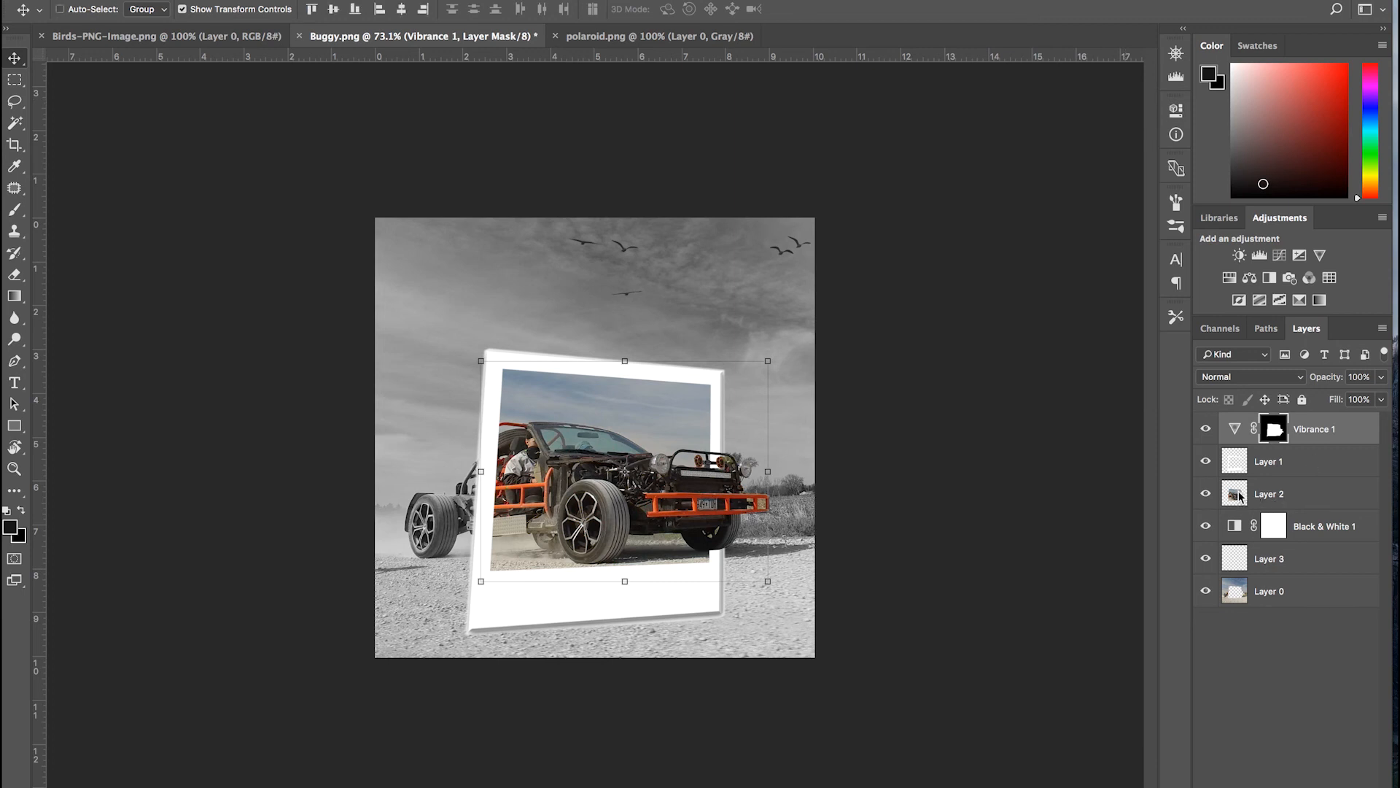
click(1240, 257)
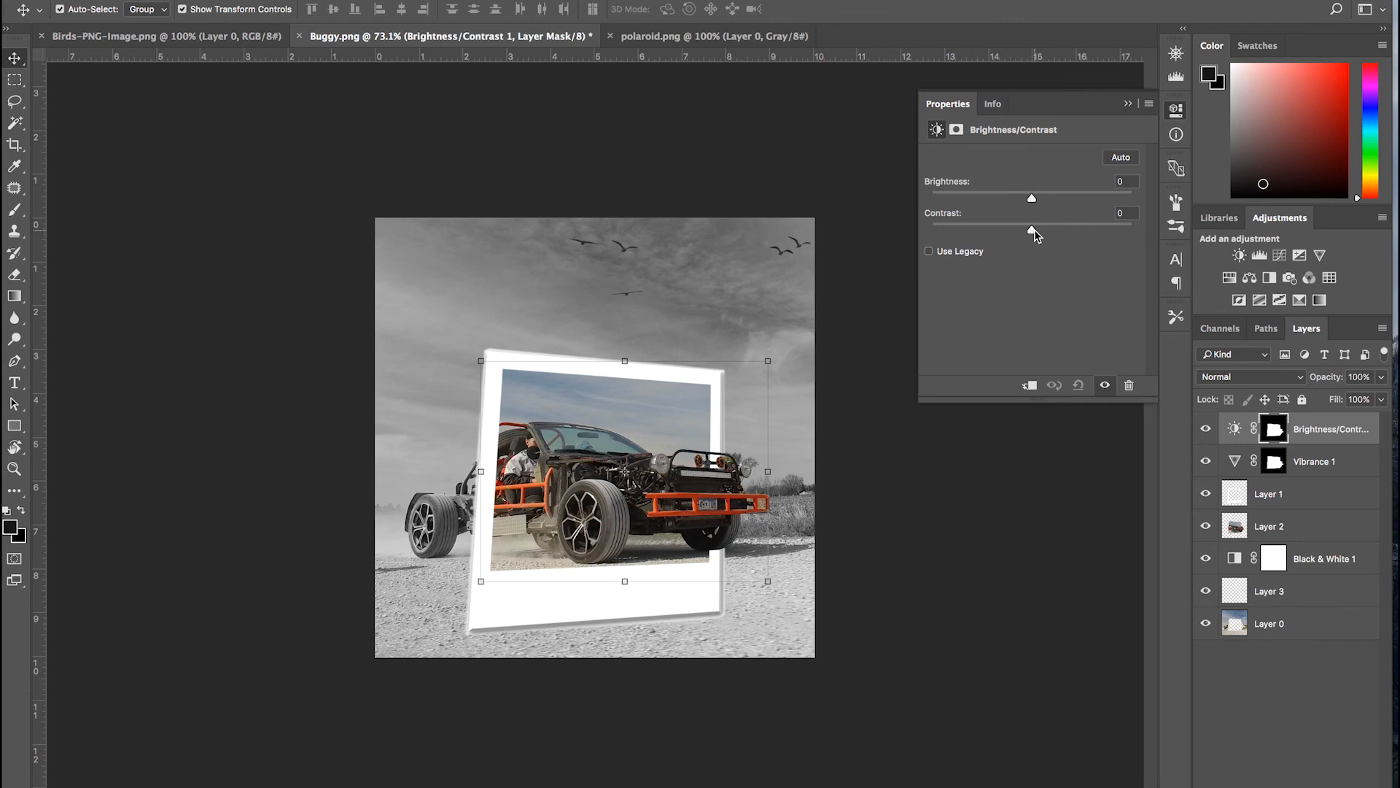
drag(1035, 229, 1040, 227)
drag(1031, 199, 1034, 199)
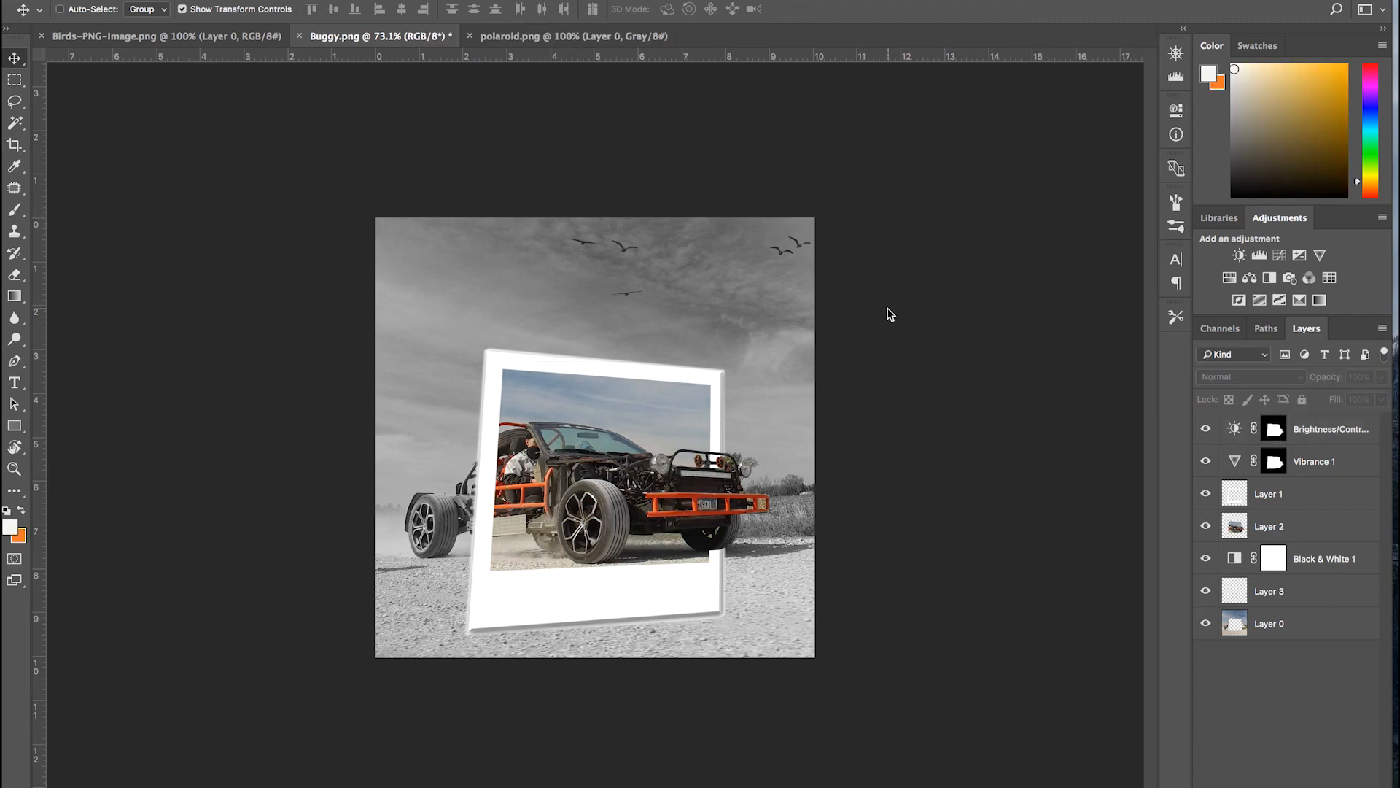
Step: Save the layered composition as Buggy.psd in Photoshop format in the Tutorial 1 folder
key(super+shift+s)
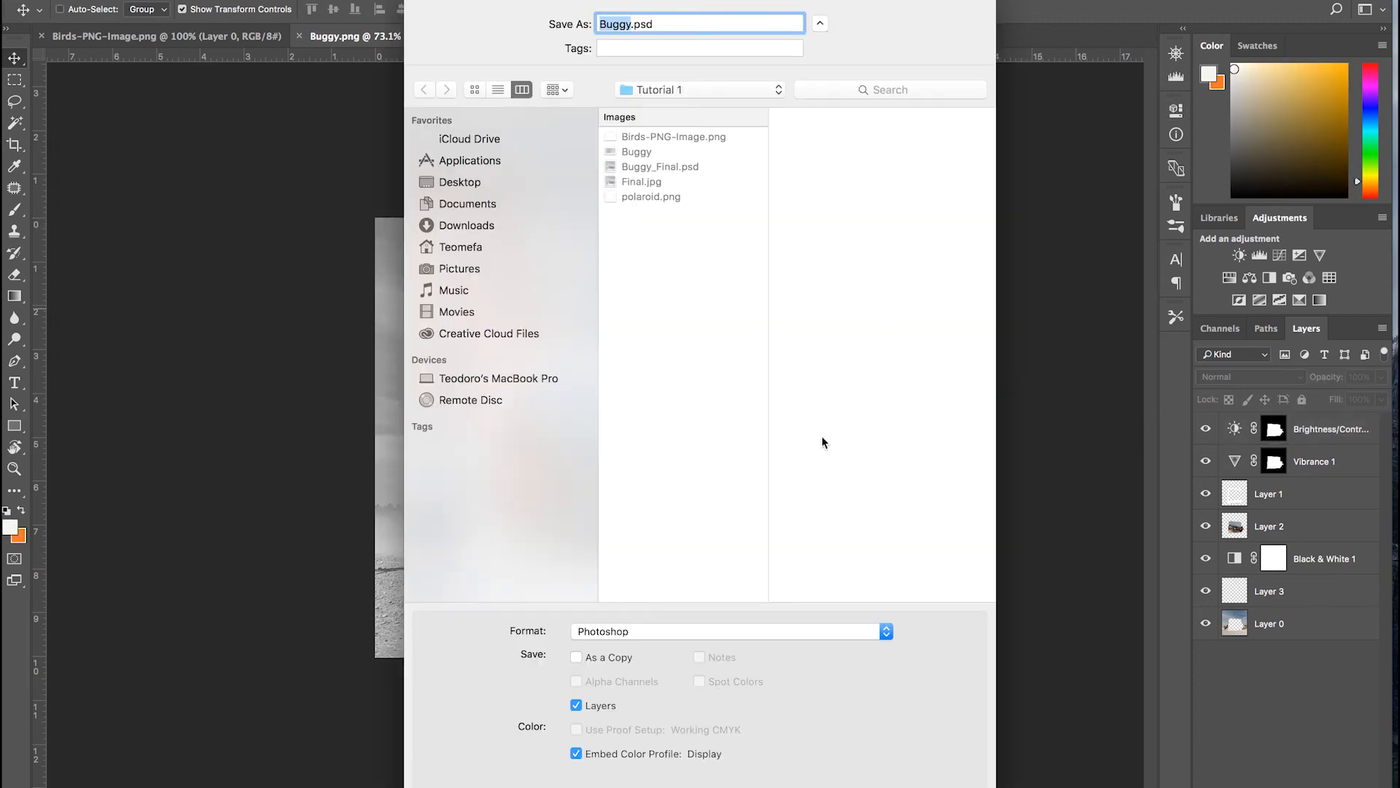
click(657, 633)
click(657, 633)
key(Return)
click(905, 309)
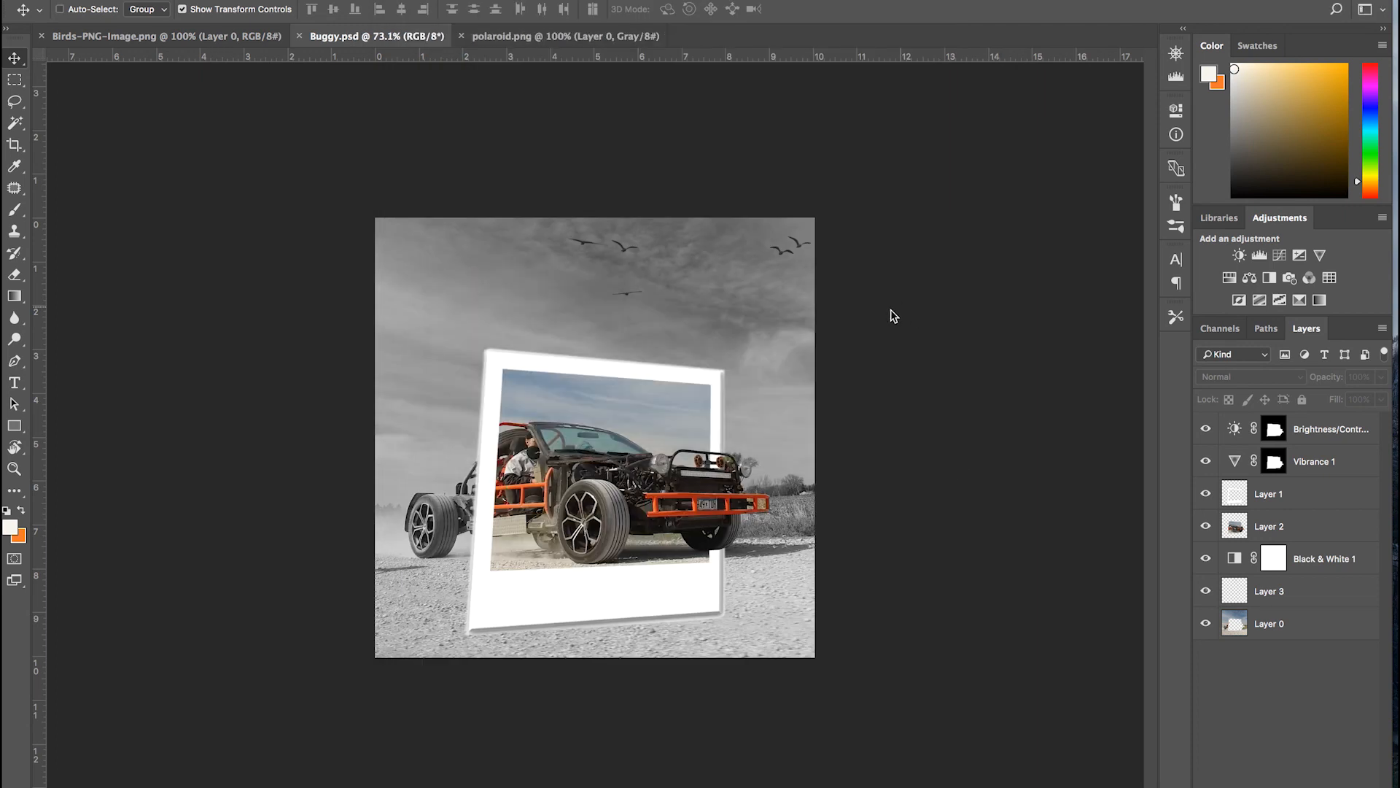
Step: Save a JPEG copy of the composition as Buggy.jpg in the Tutorial 1 folder
key(super+shift+s)
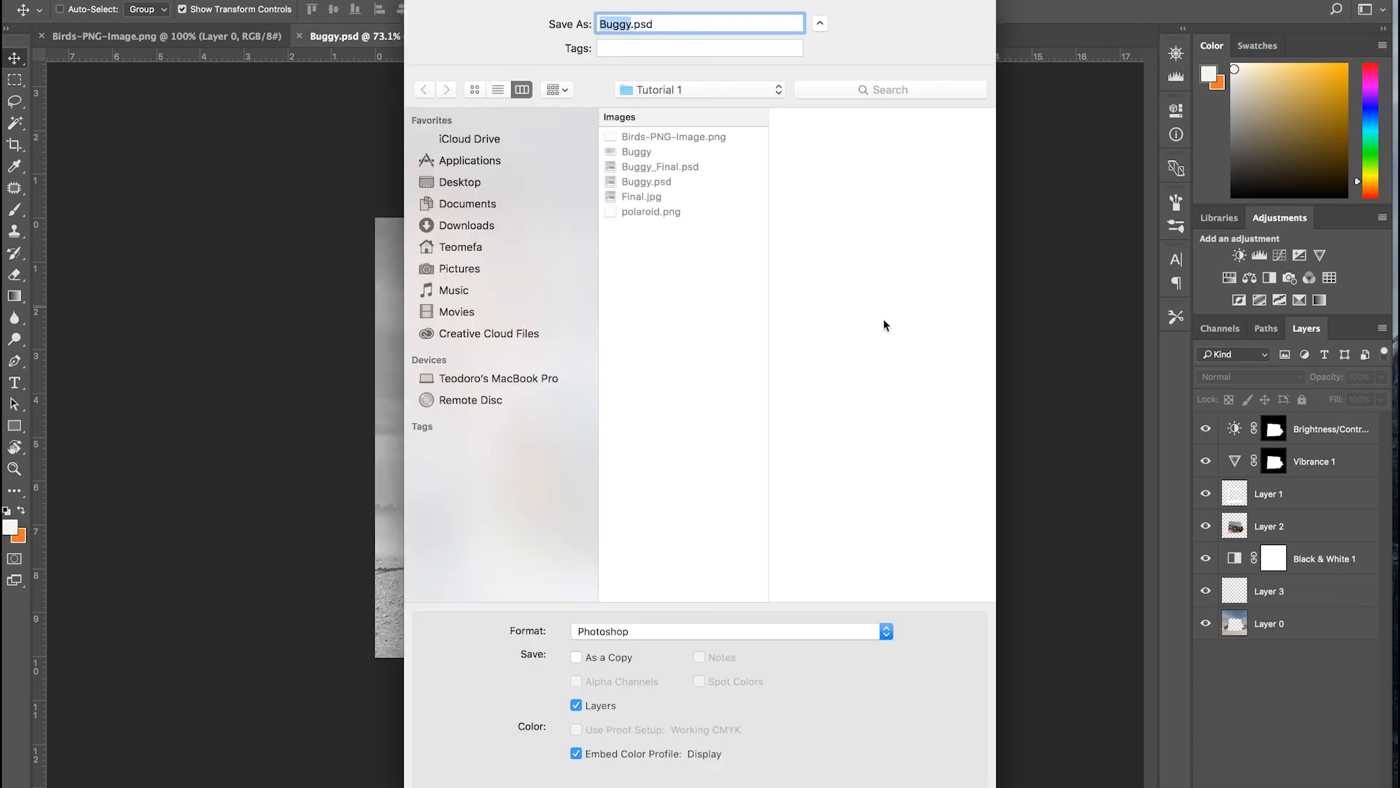
click(653, 630)
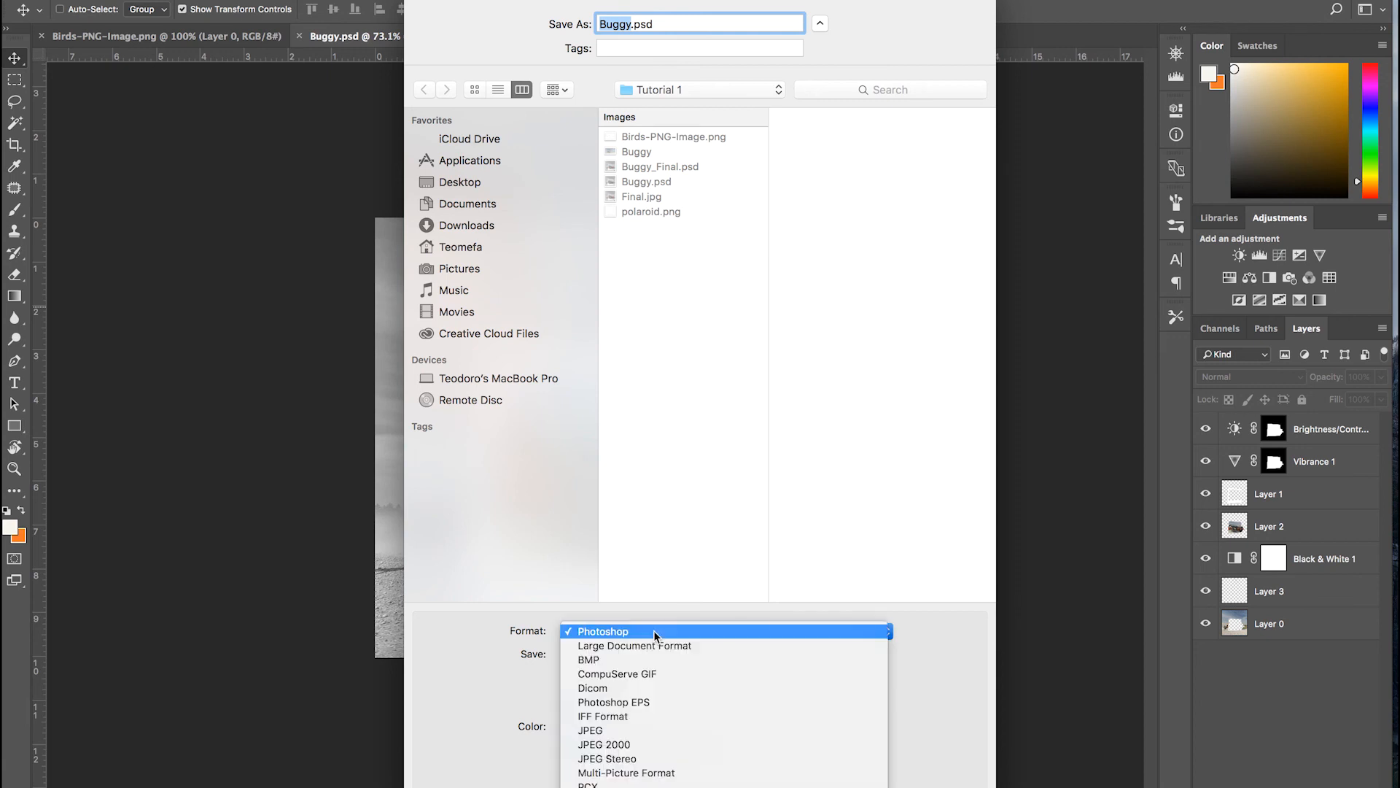
click(609, 729)
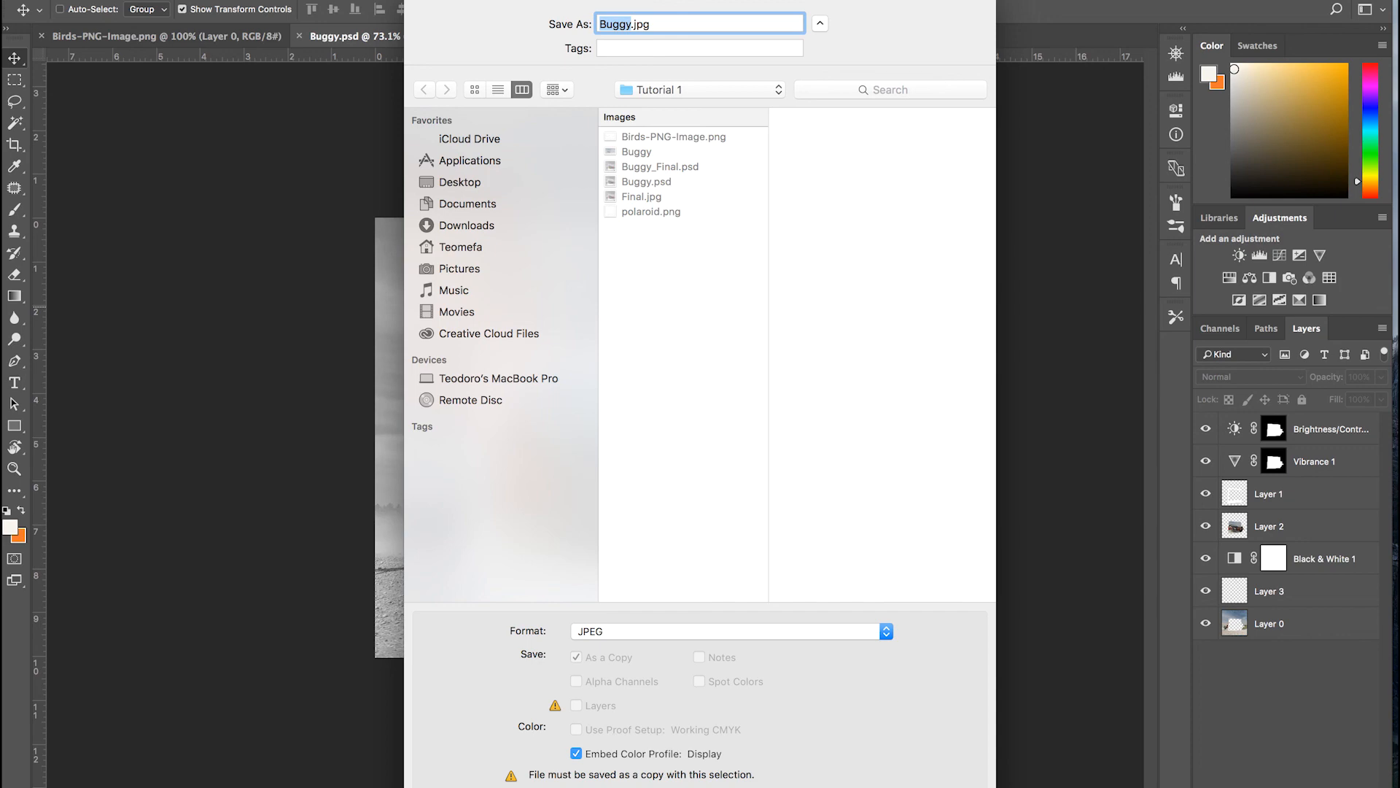
key(Return)
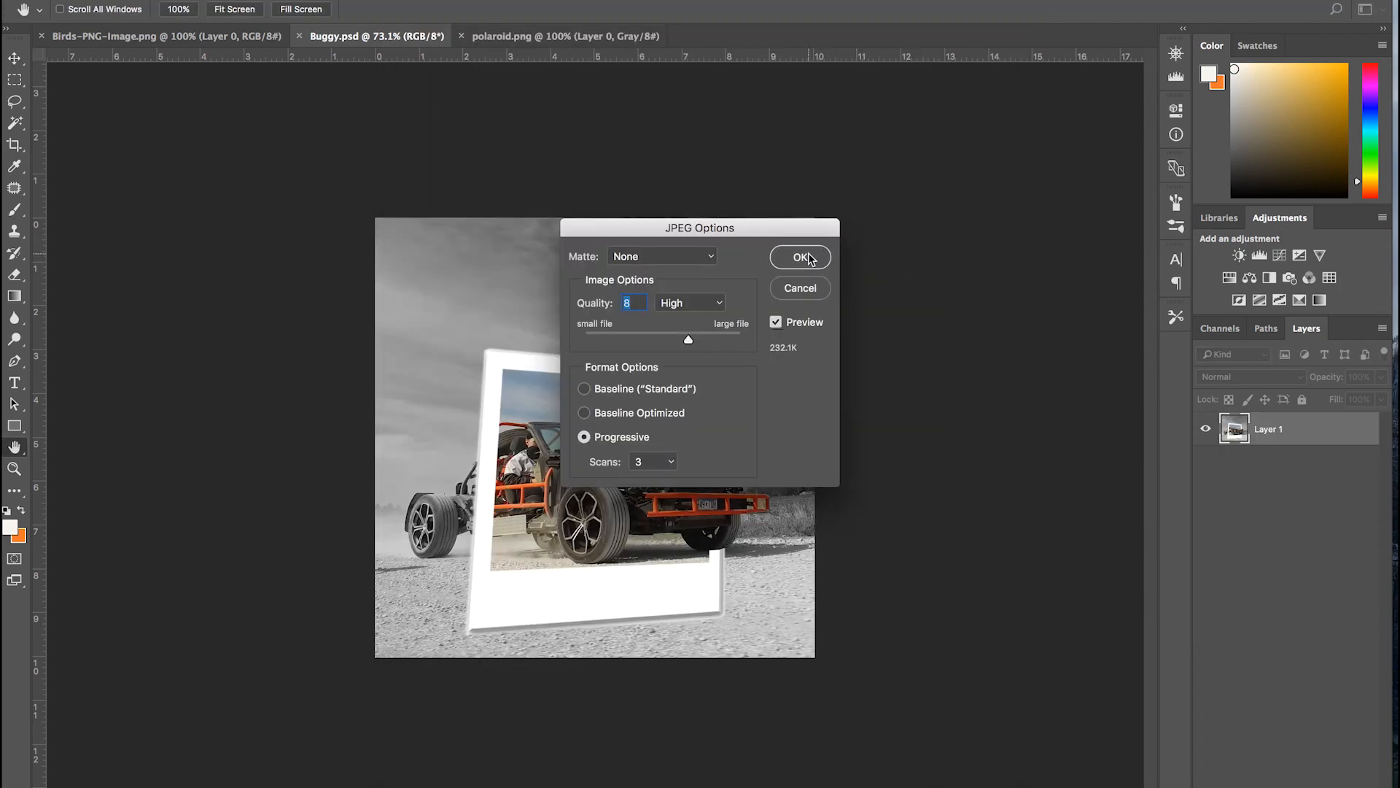